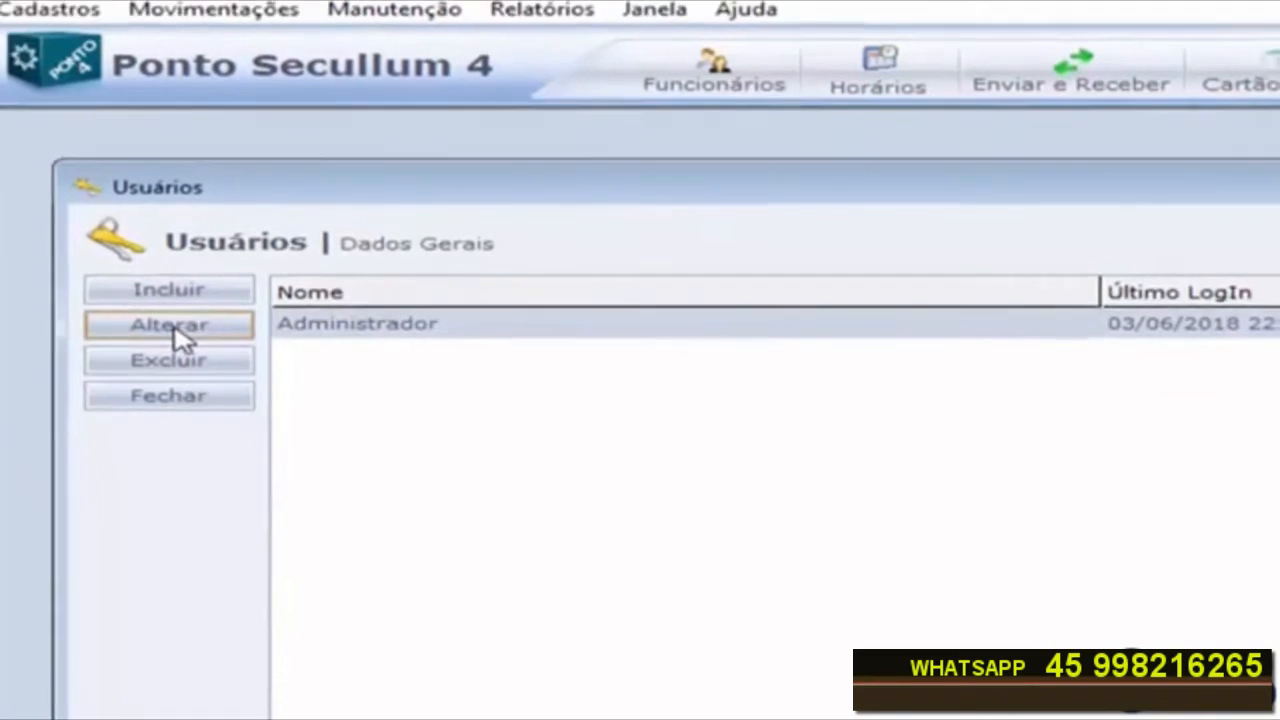
Step: Allow the Administrador user to alter time punches, accepting the responsibility term, then save the user and close the users list
left_click(172, 326)
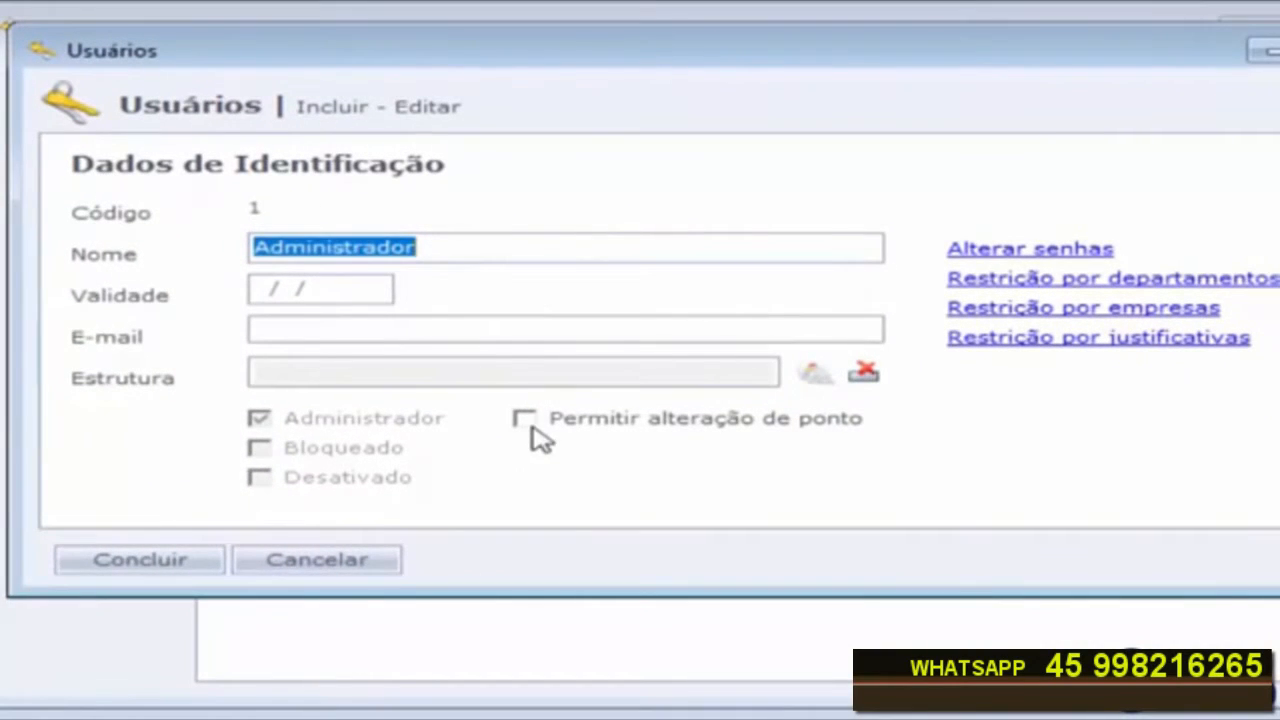
left_click(525, 420)
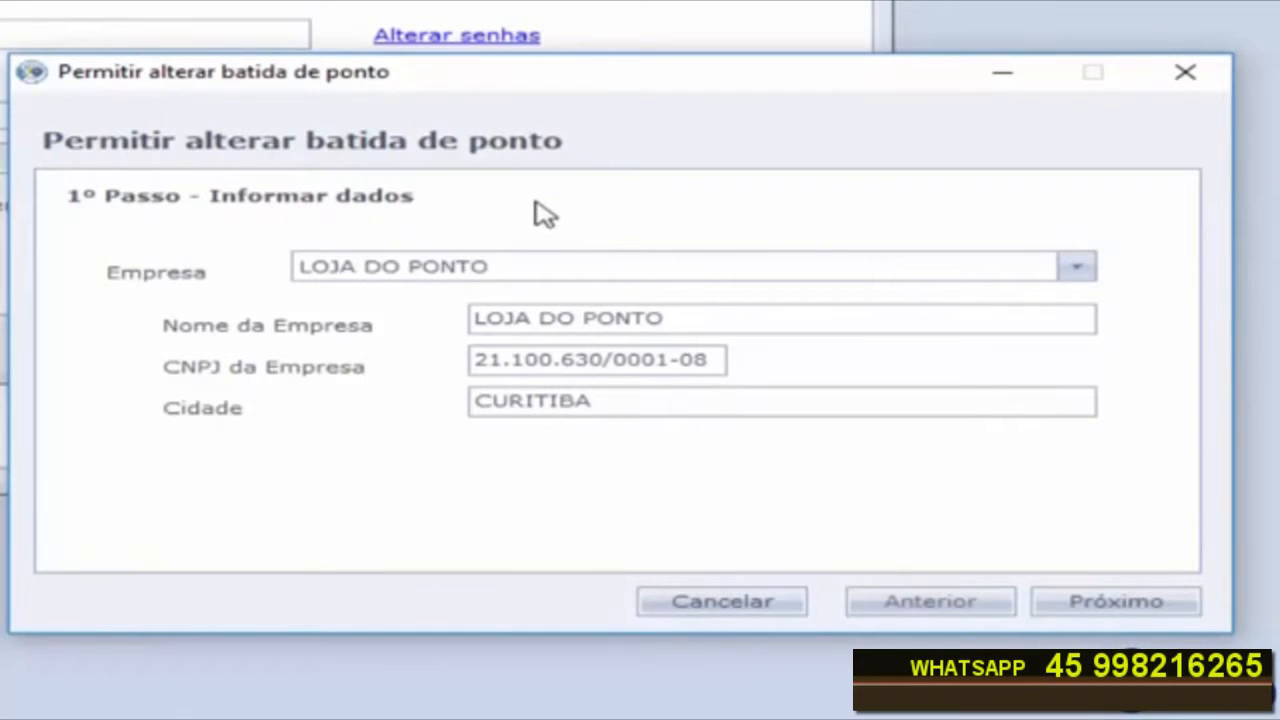
left_click(1123, 608)
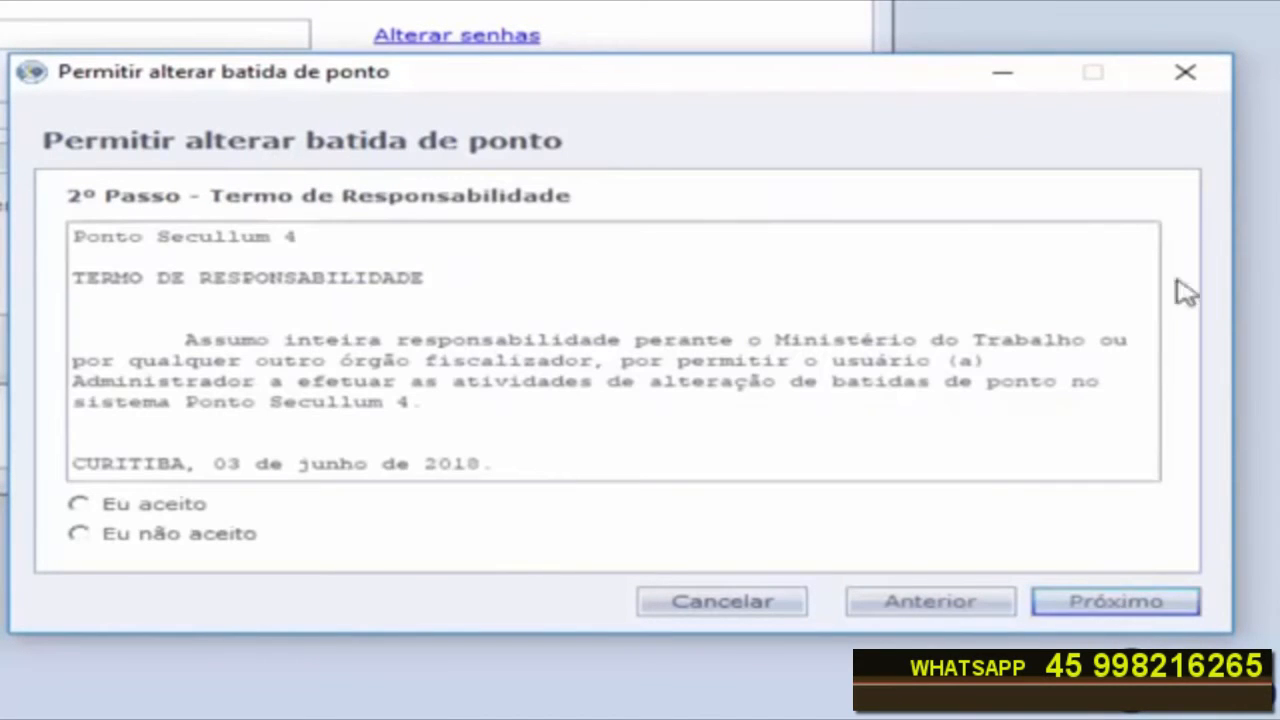
left_click(80, 505)
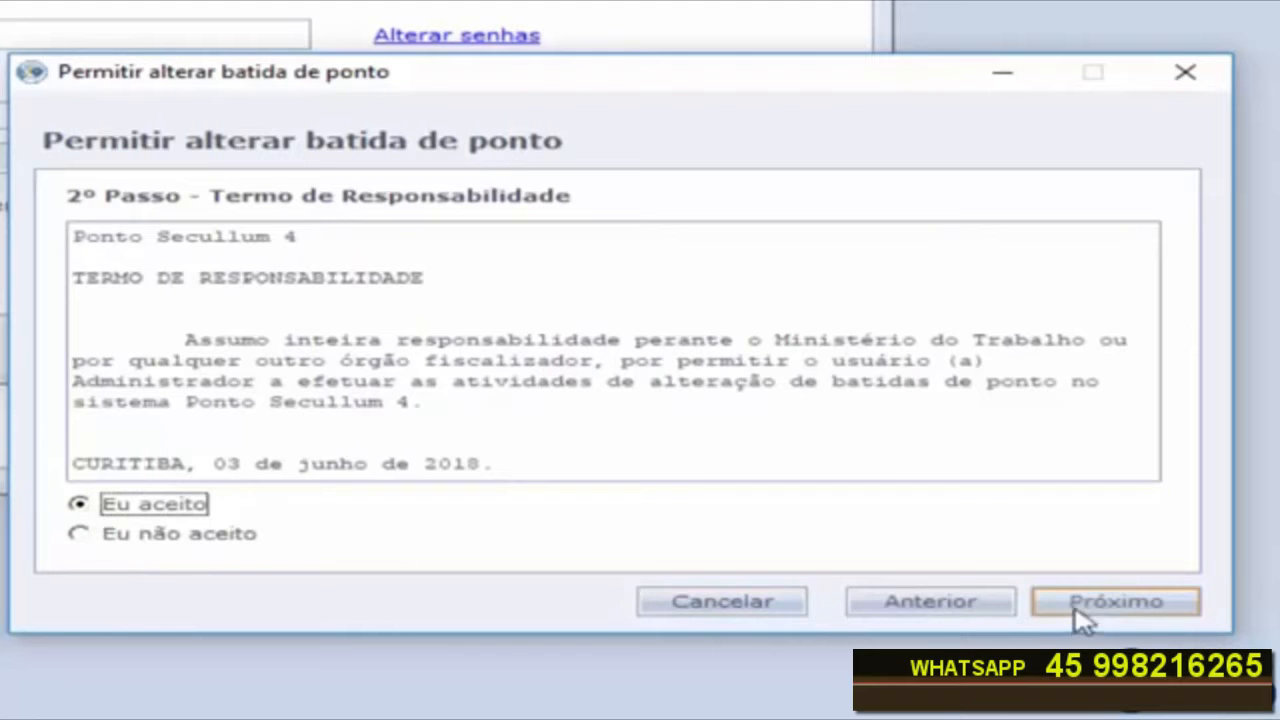
left_click(1107, 604)
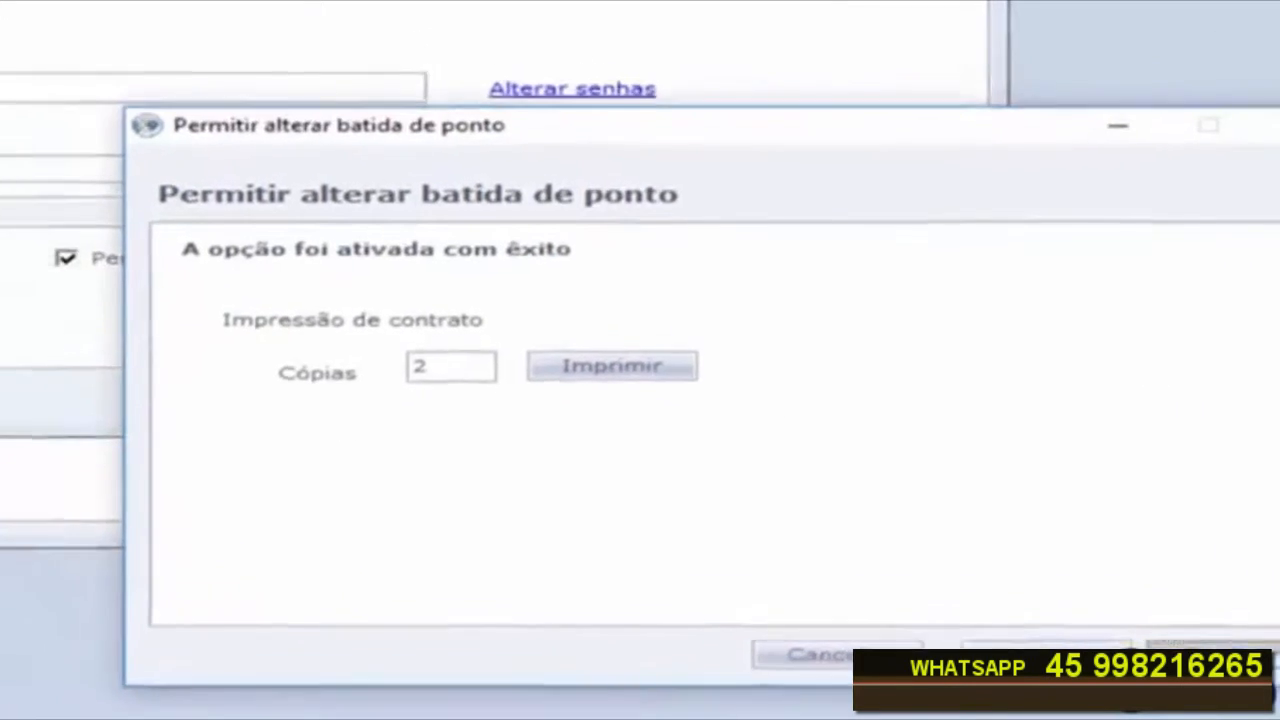
left_click(1115, 601)
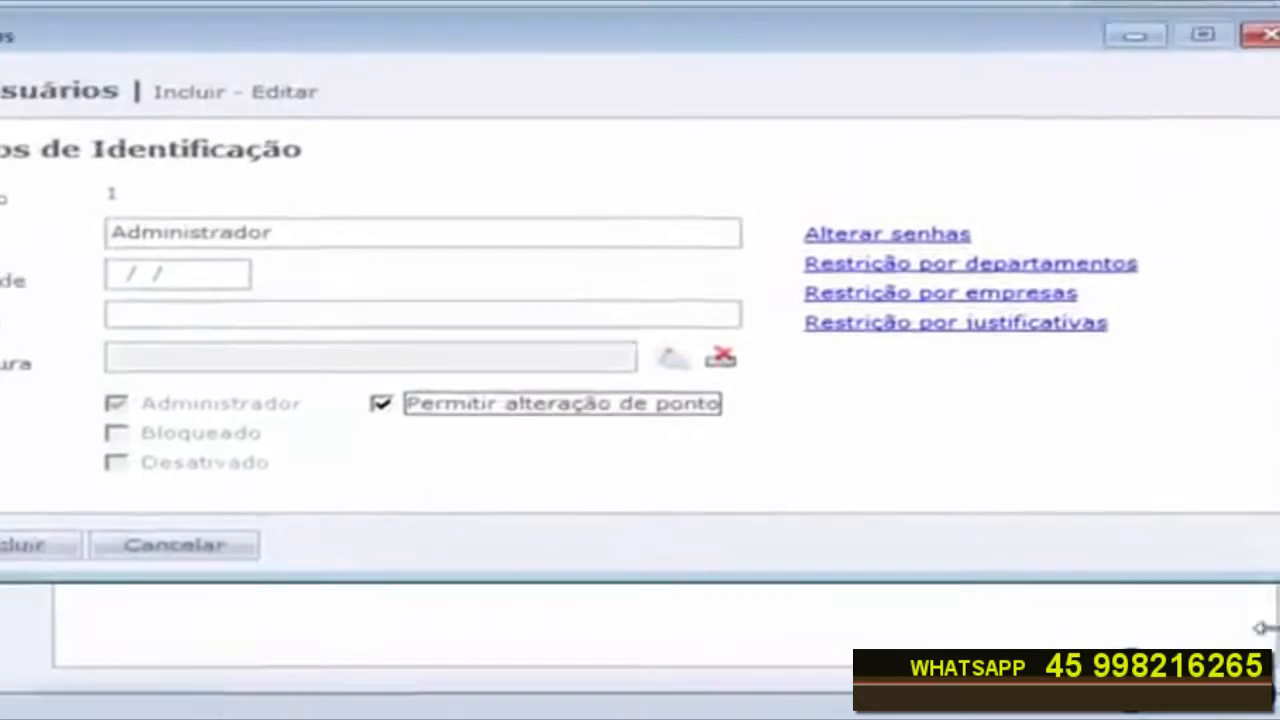
left_click(100, 608)
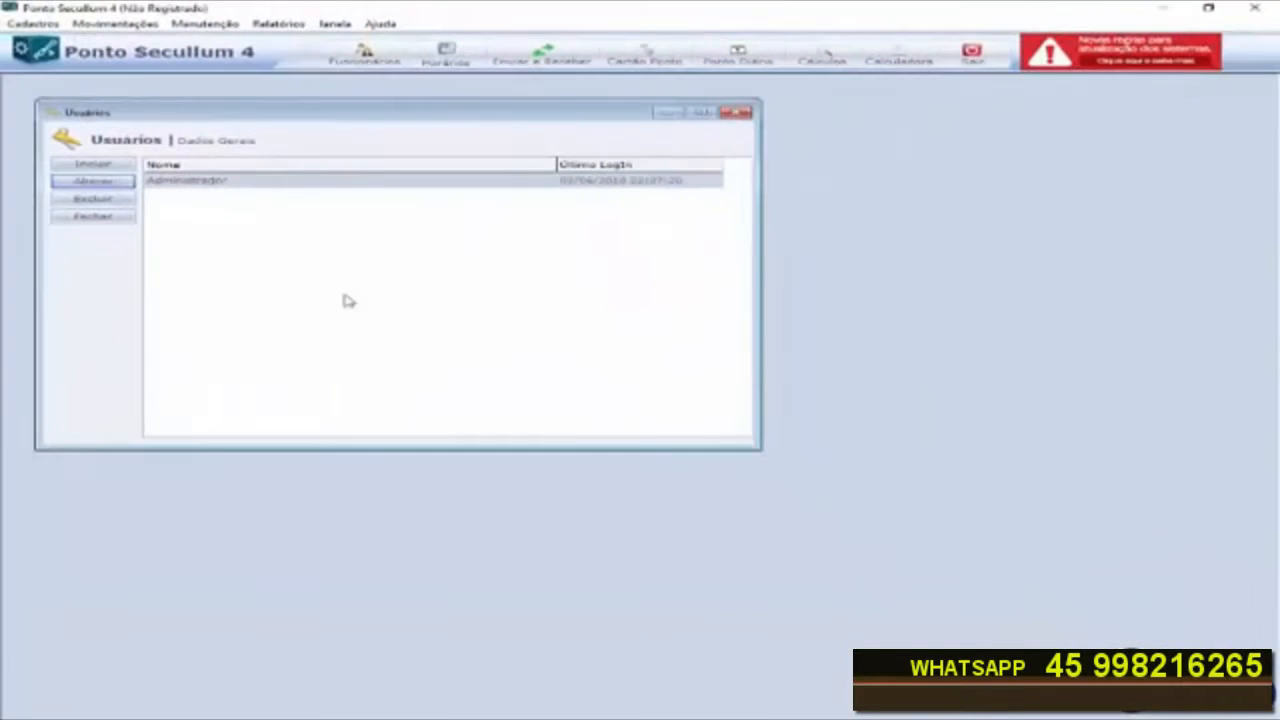
left_click(743, 113)
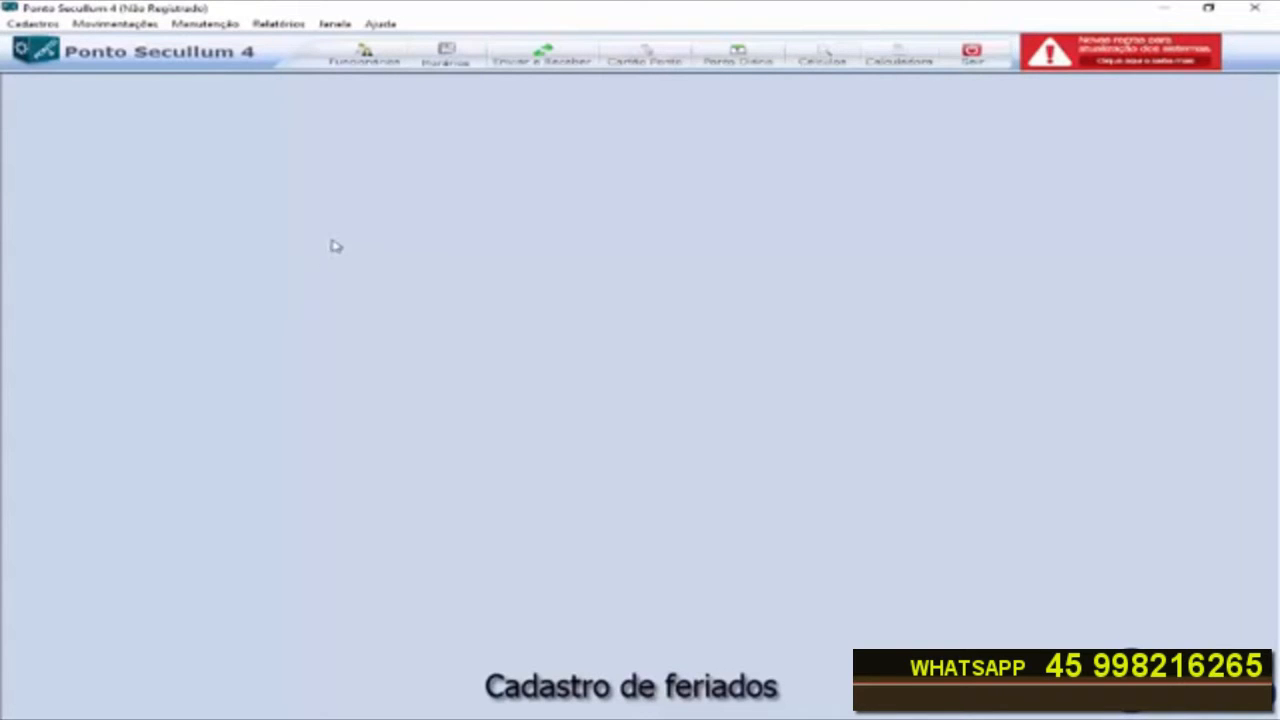
Step: Open the holidays register and automatically add the default holidays
left_click(31, 23)
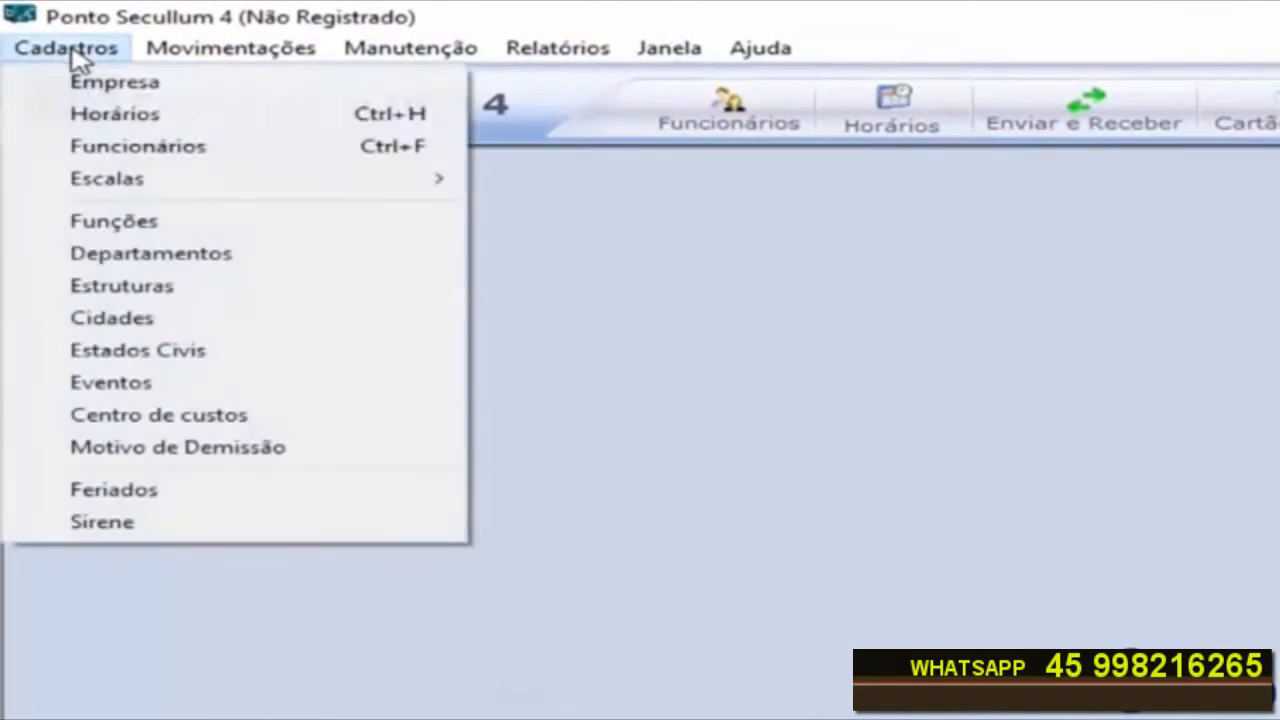
left_click(218, 492)
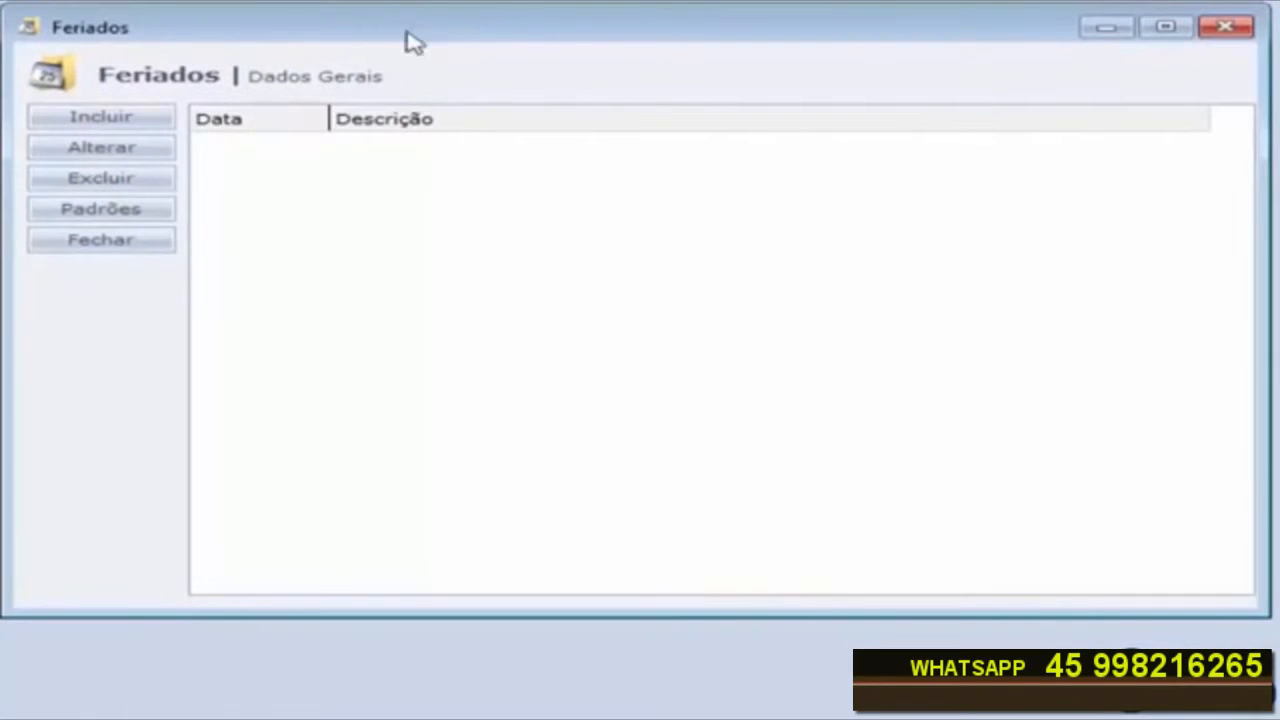
left_click(130, 214)
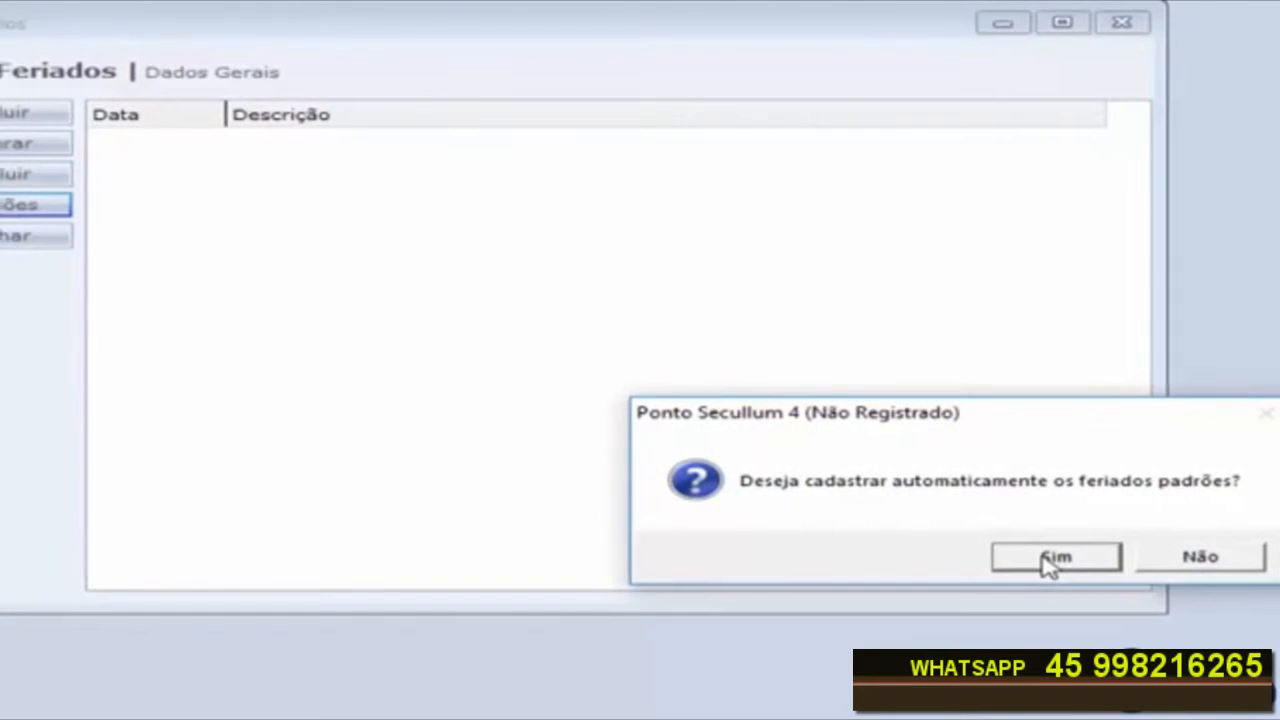
left_click(1044, 560)
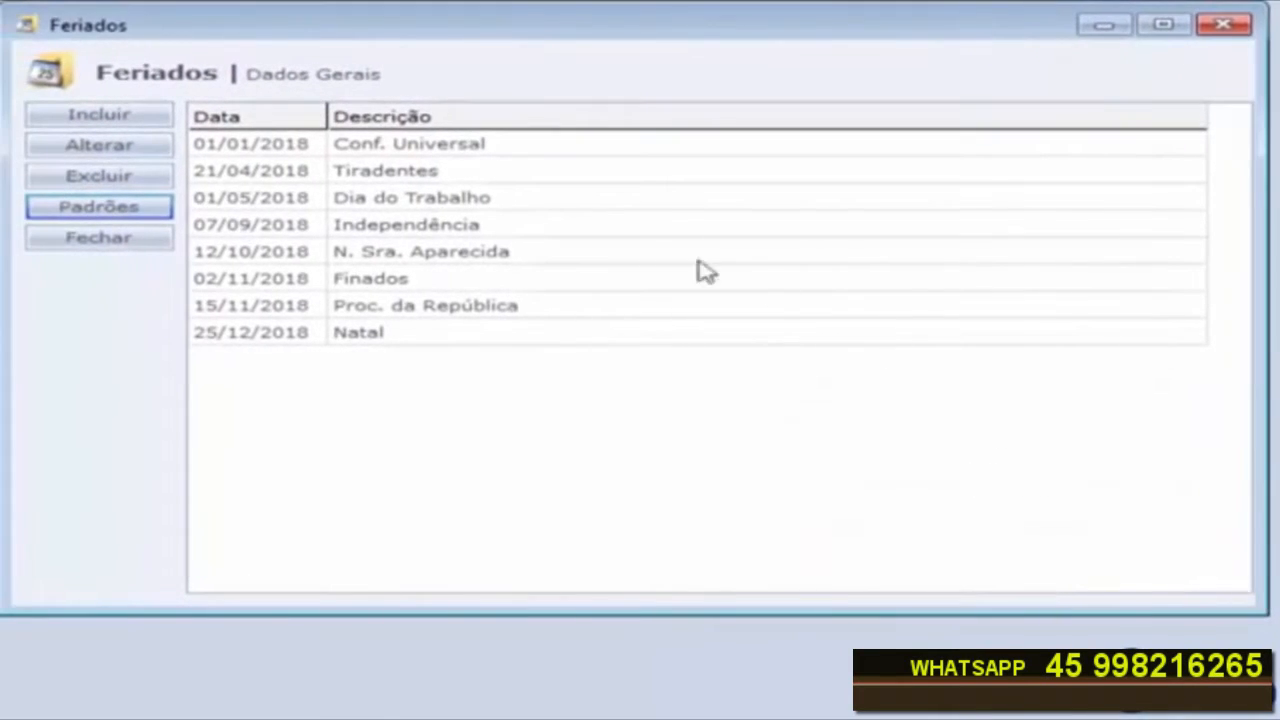
Step: Add a holiday on 31/05/2018 described as Corpus Christi, then close the holidays window
left_click(492, 150)
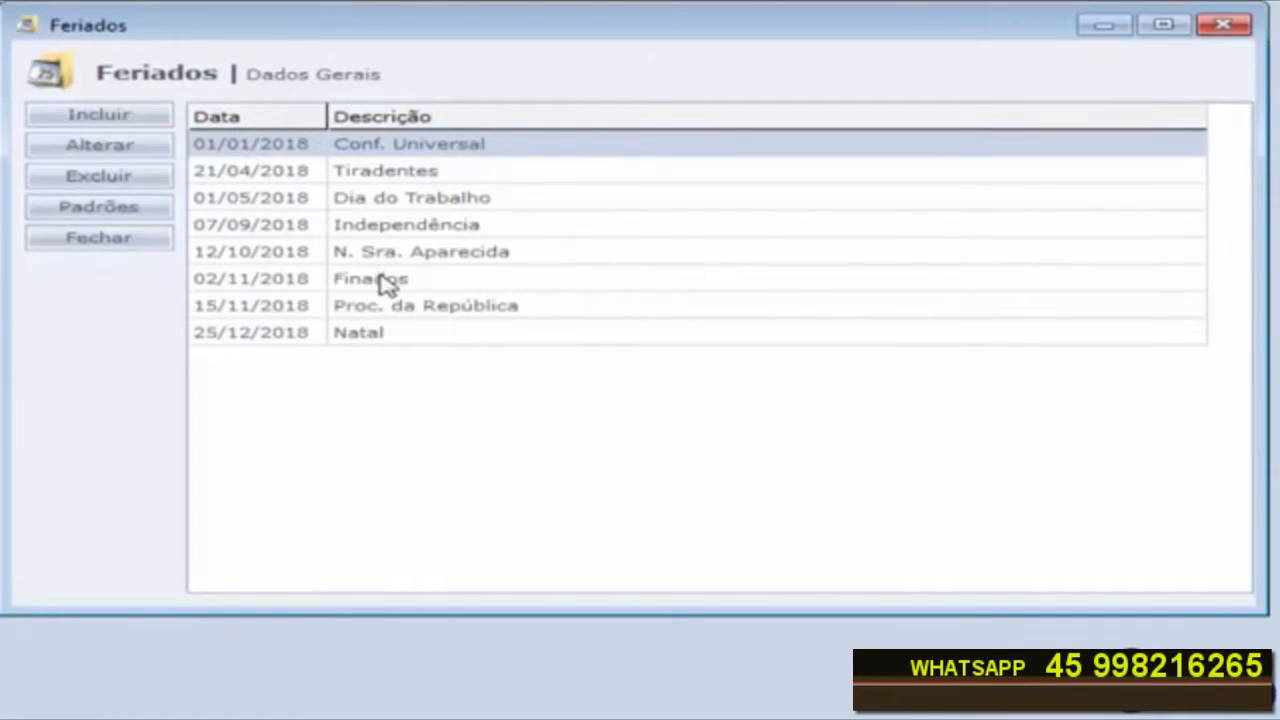
left_click(95, 118)
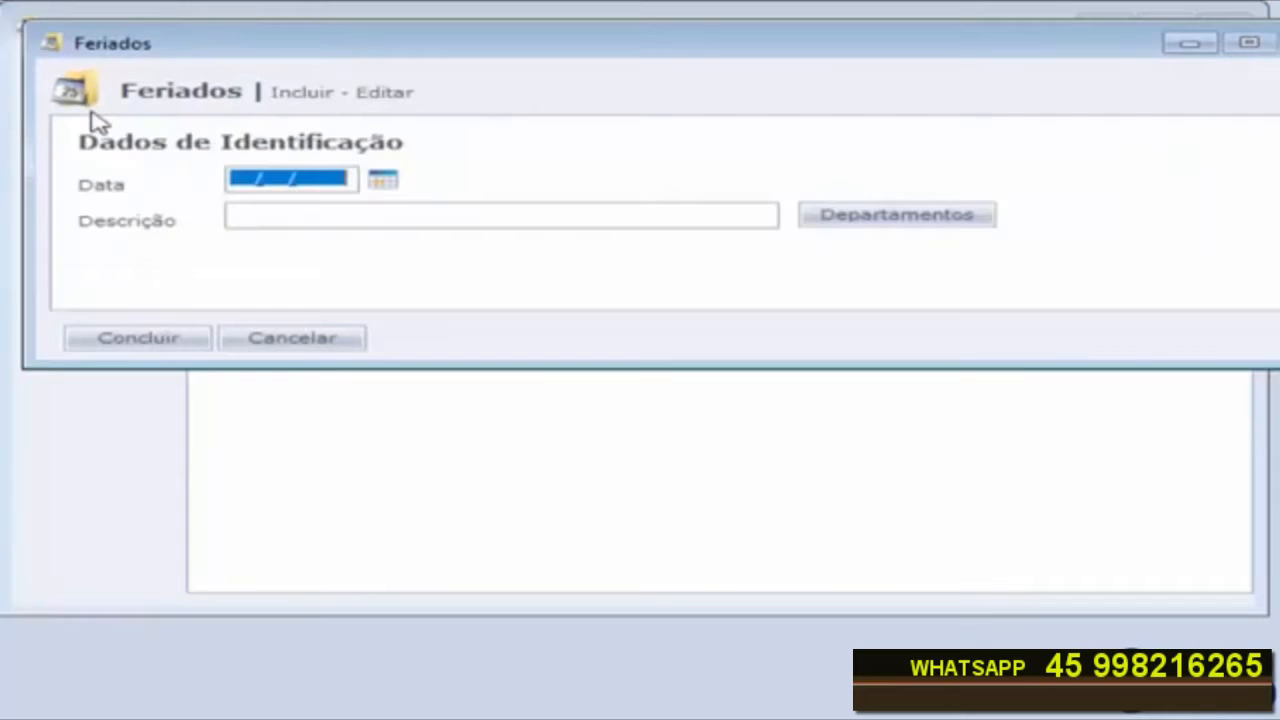
left_click(385, 183)
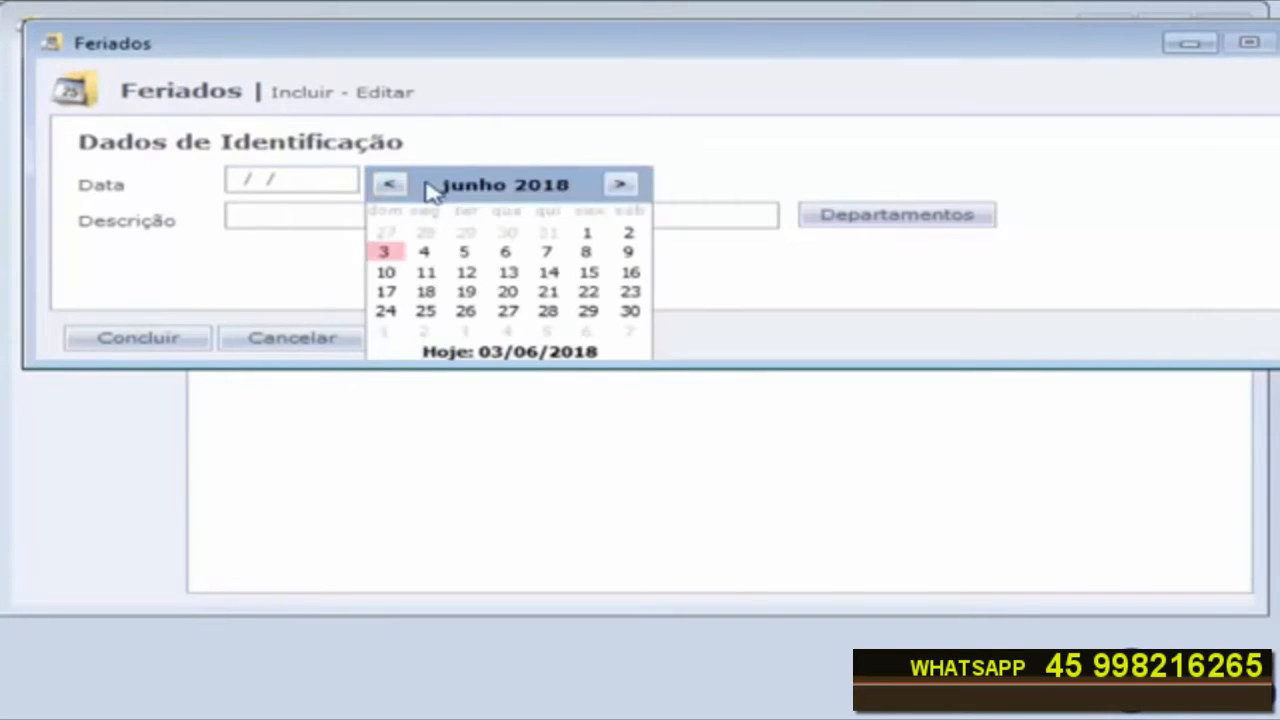
left_click(390, 187)
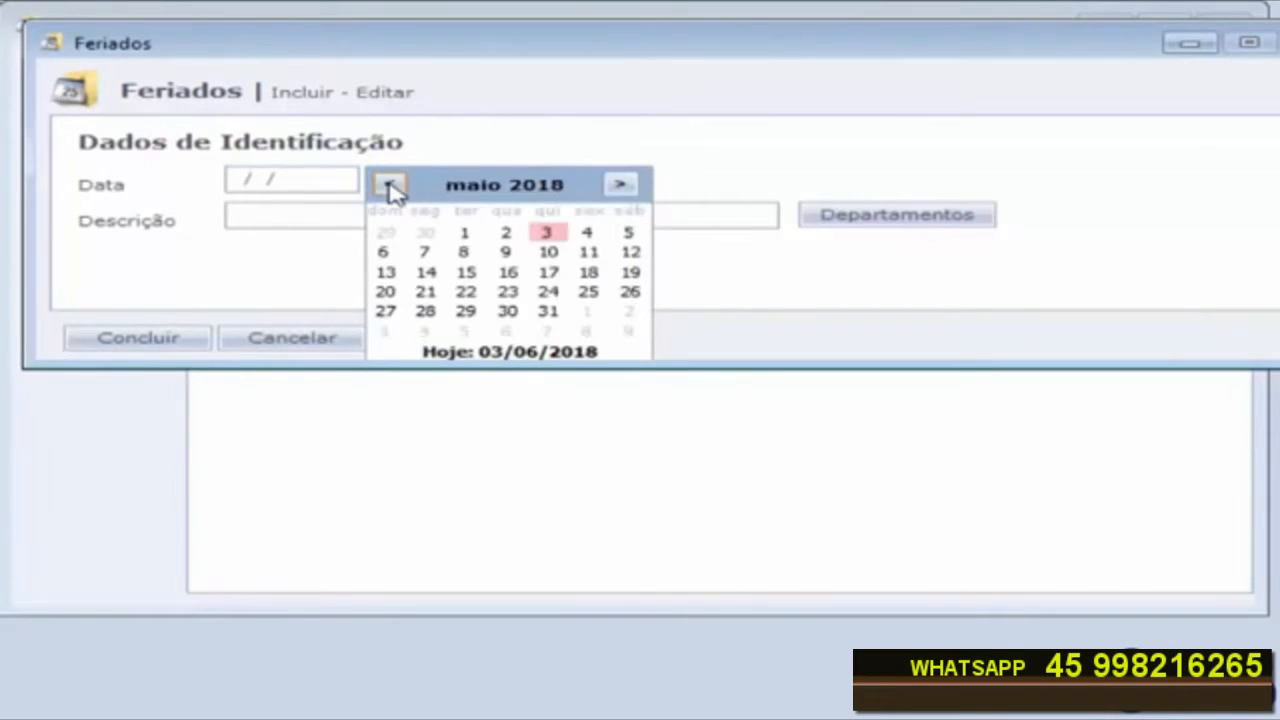
left_click(550, 314)
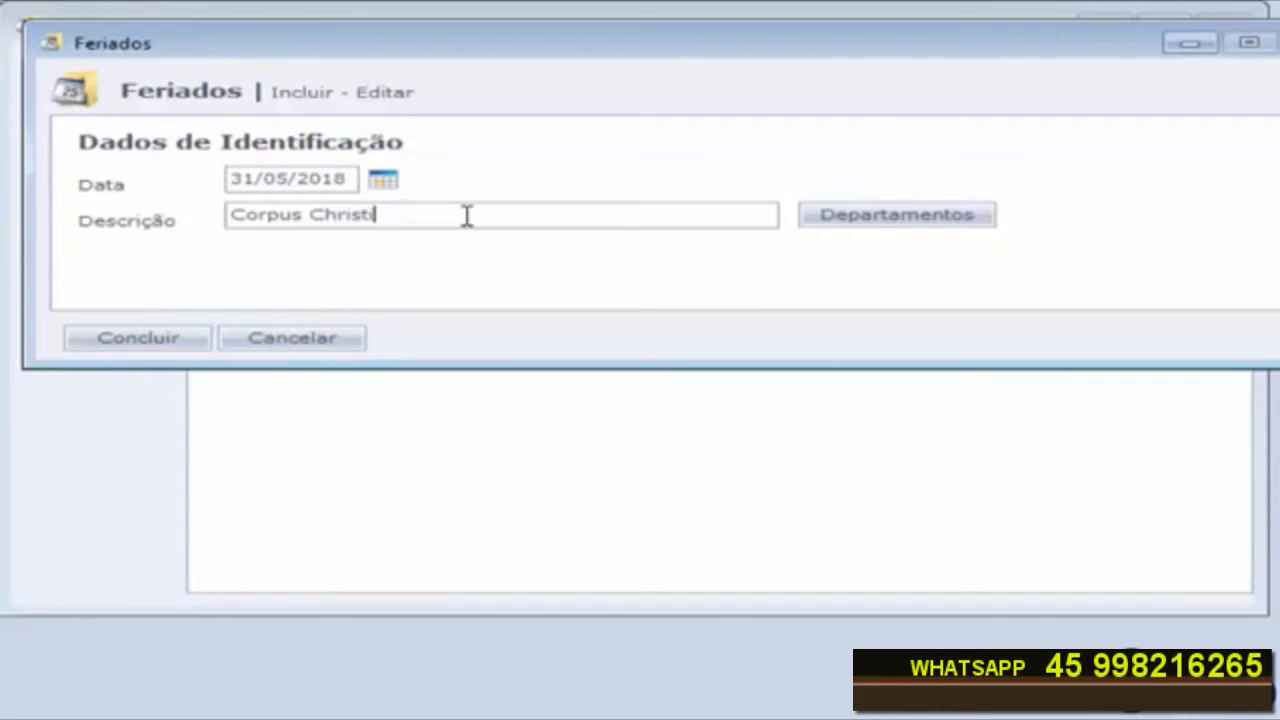
left_click(155, 343)
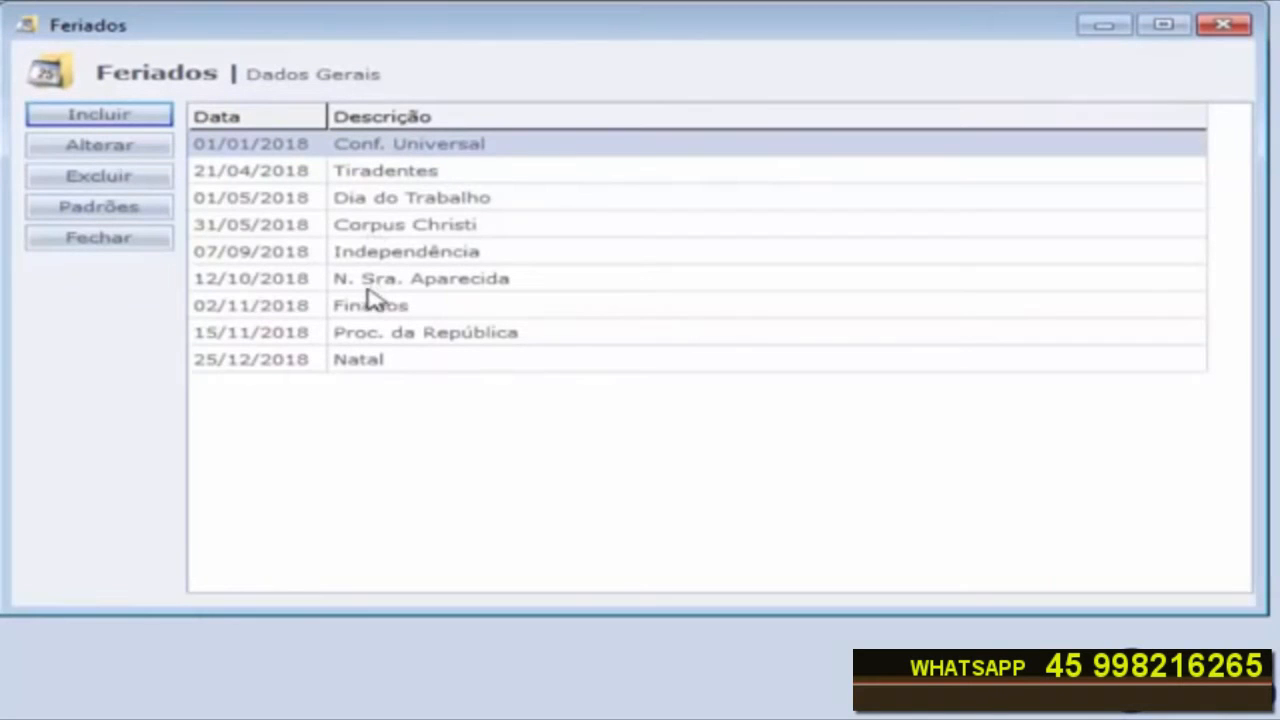
left_click(336, 226)
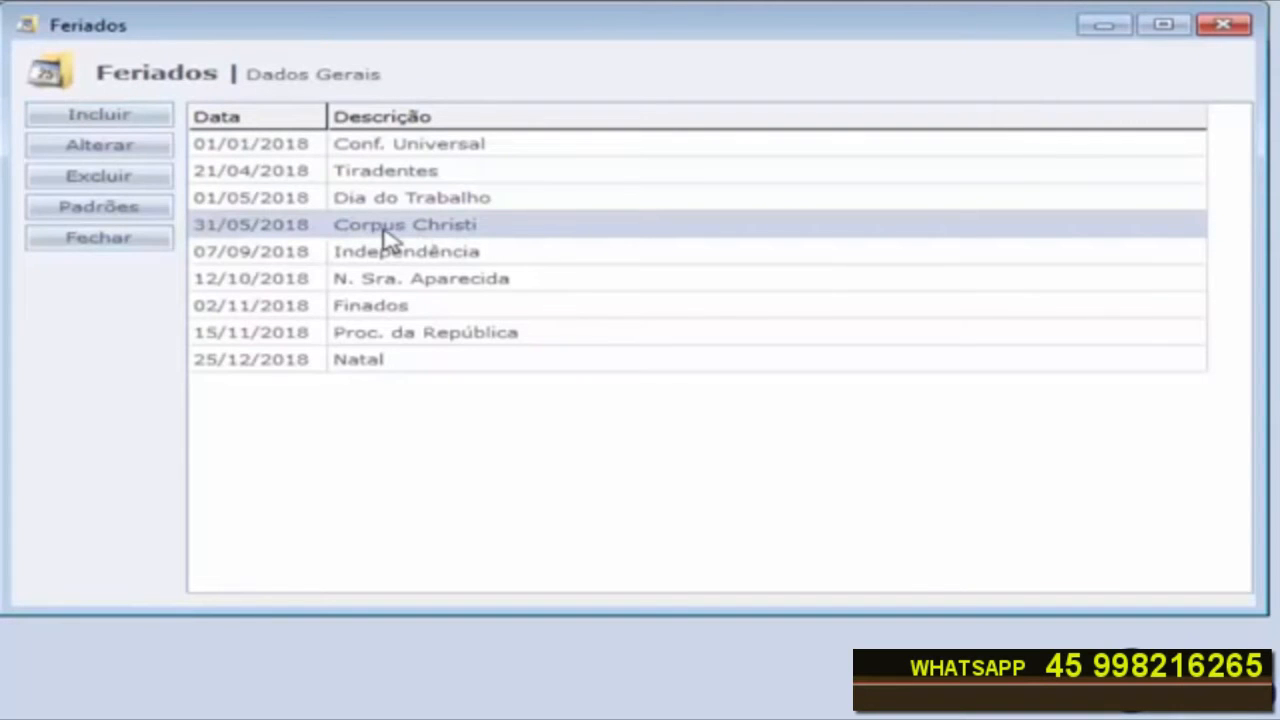
left_click(127, 240)
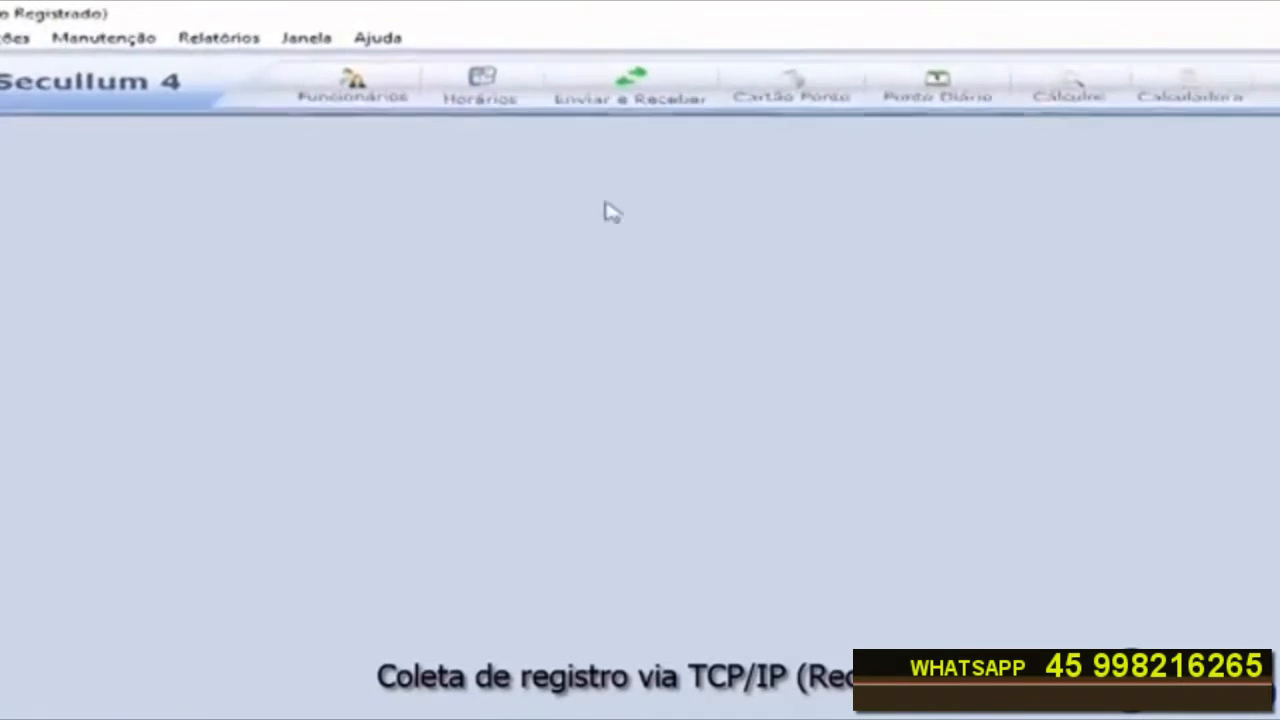
Step: Receive punch records from equipment 1 - RELOGIO PONTO over the network and acknowledge the completion messages
left_click(611, 88)
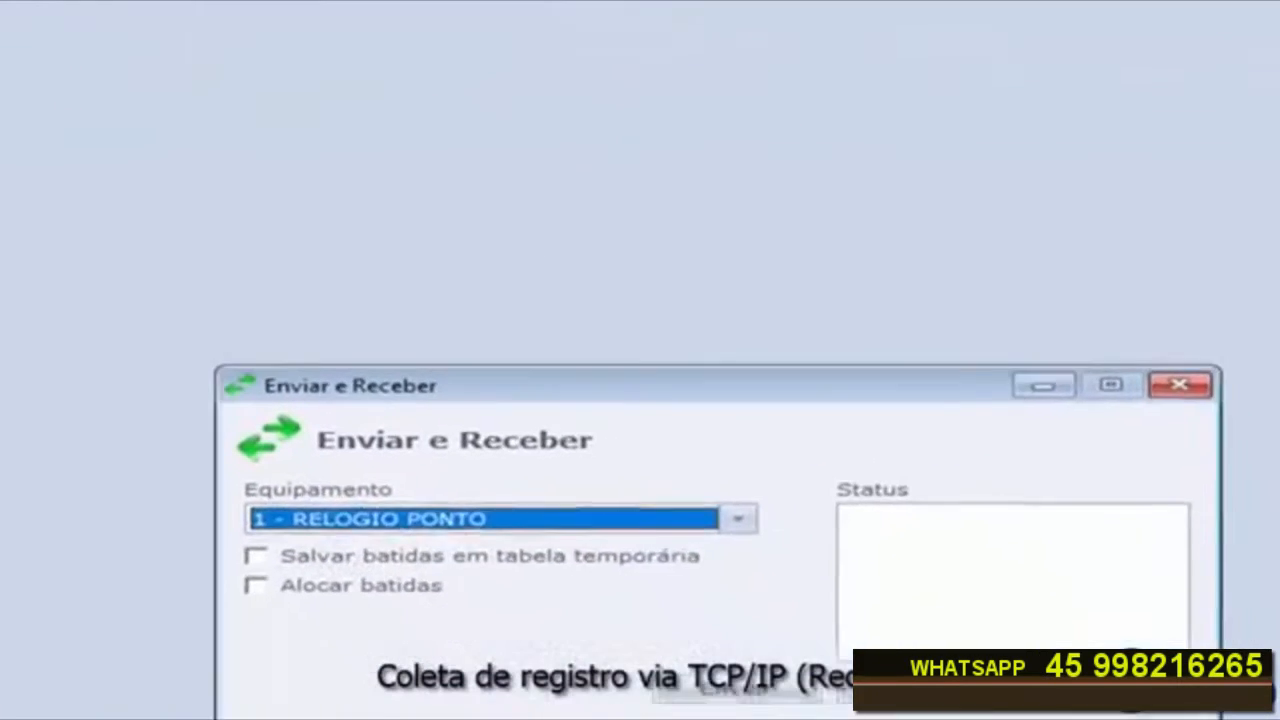
left_click(672, 450)
left_click(663, 449)
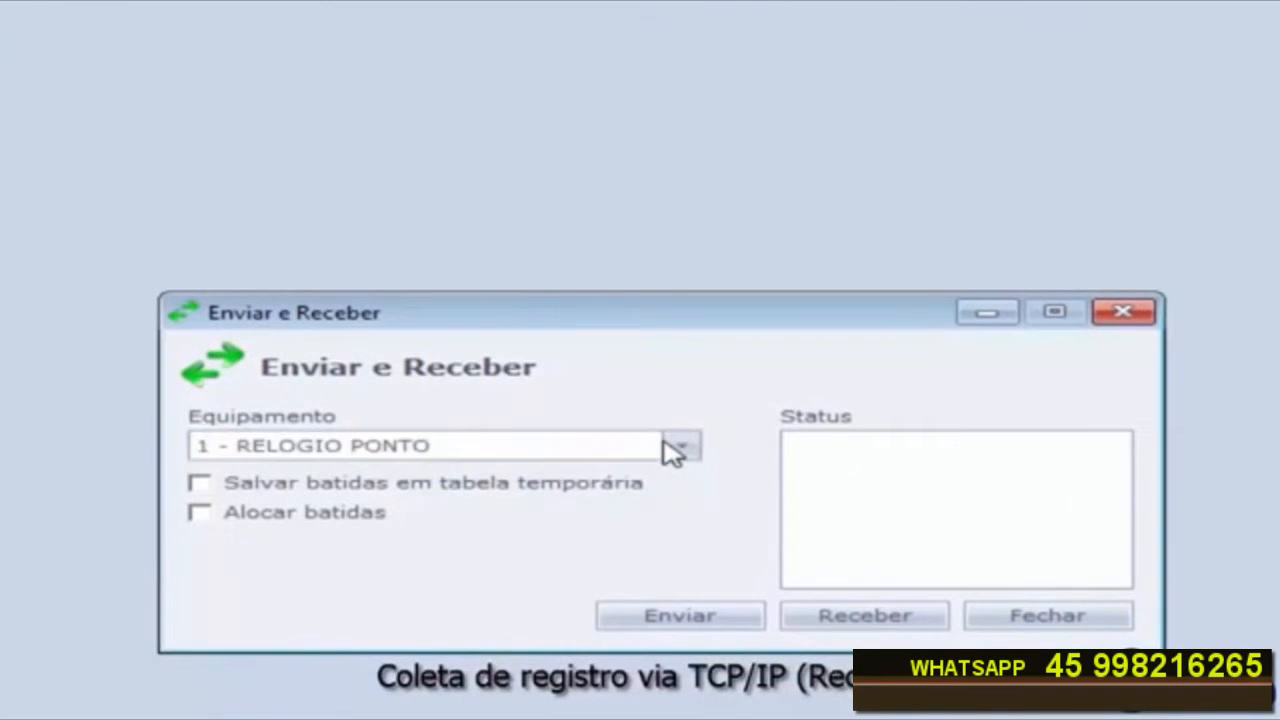
left_click(863, 628)
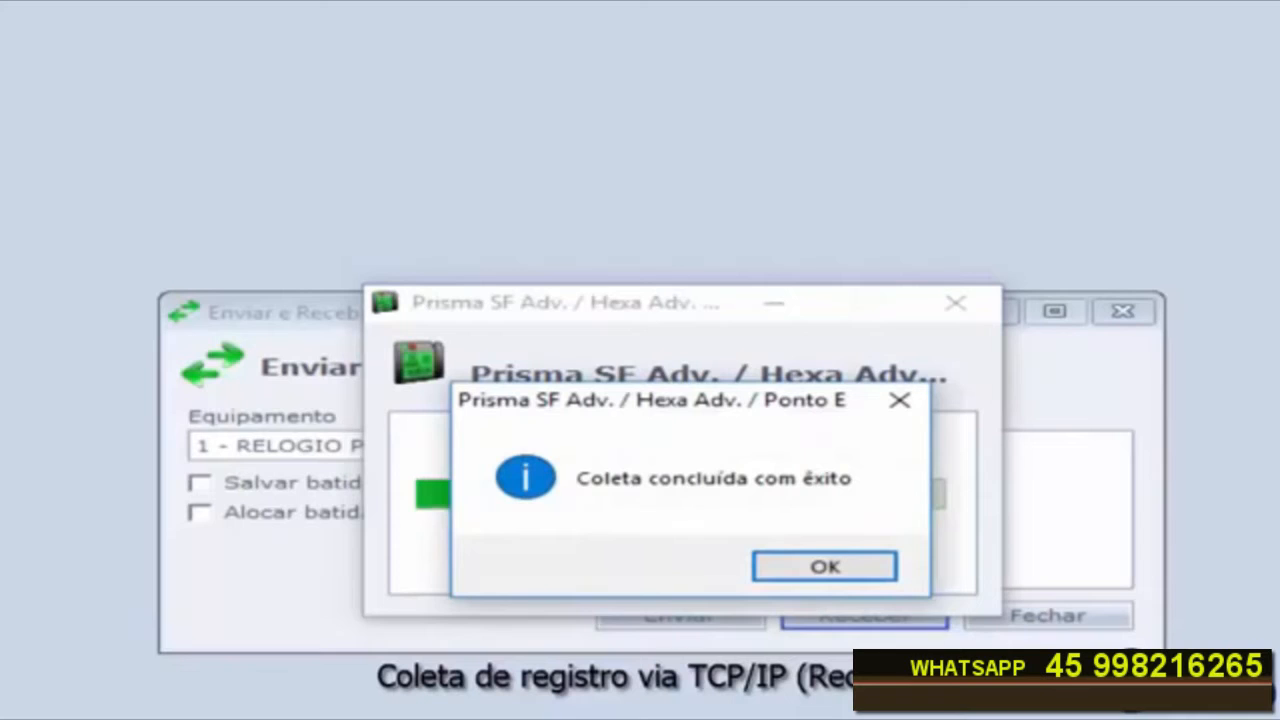
left_click(822, 572)
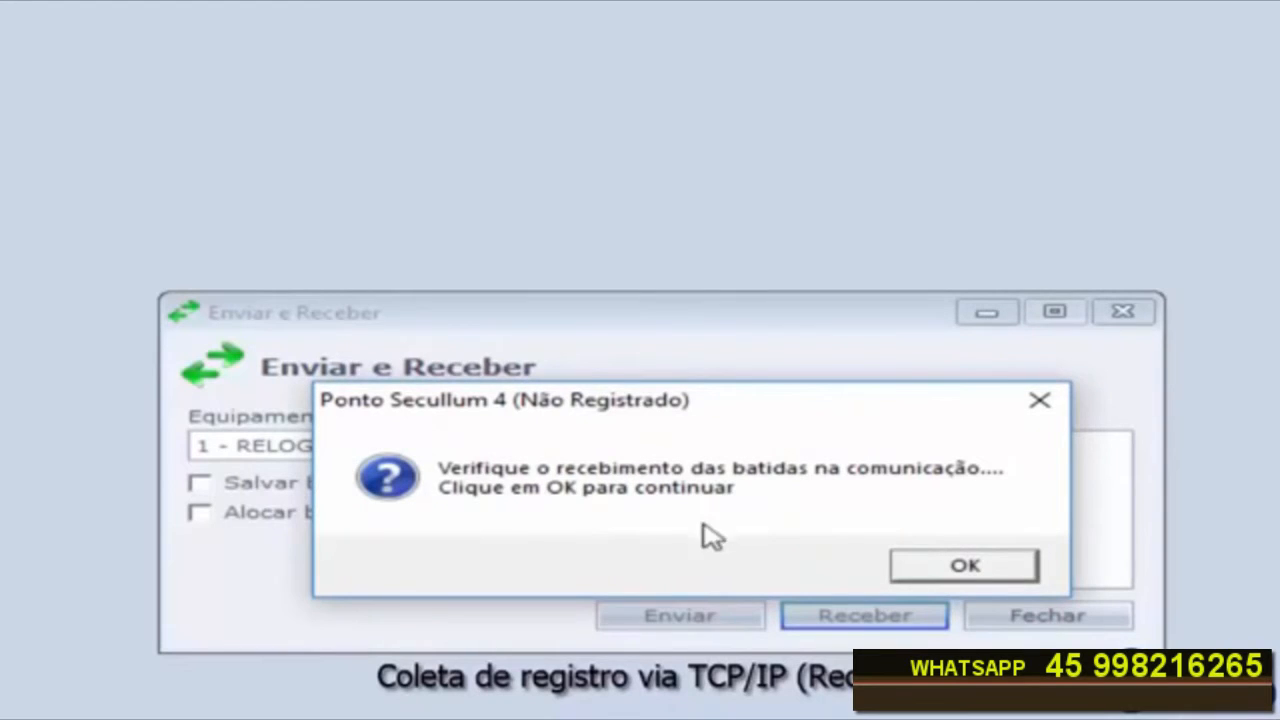
left_click(970, 570)
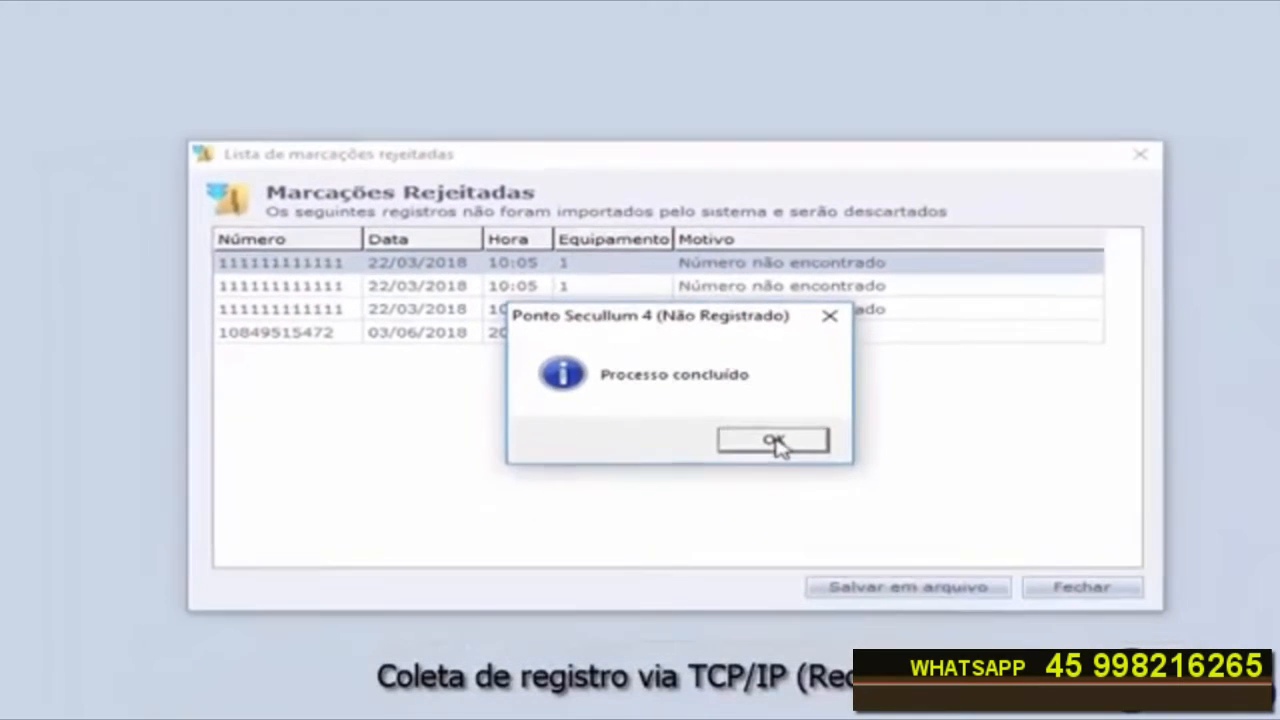
left_click(775, 442)
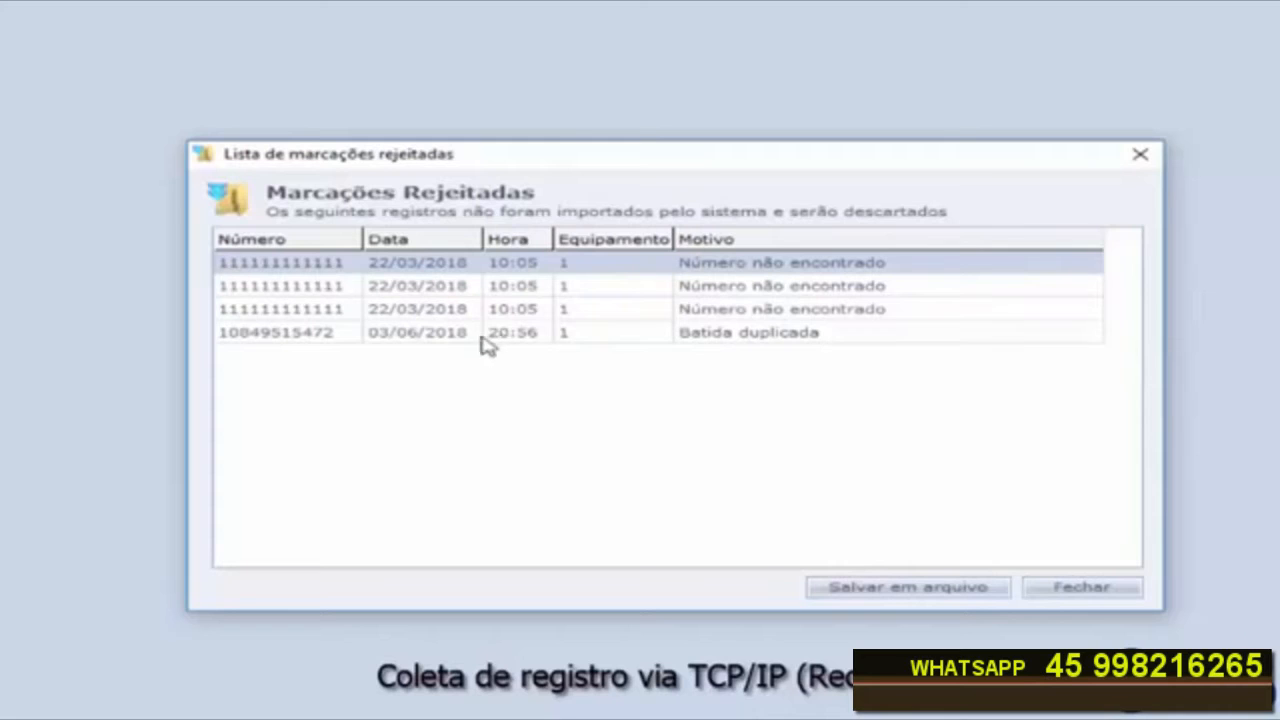
Step: Close the rejected punches list and the send-and-receive window
left_click(748, 339)
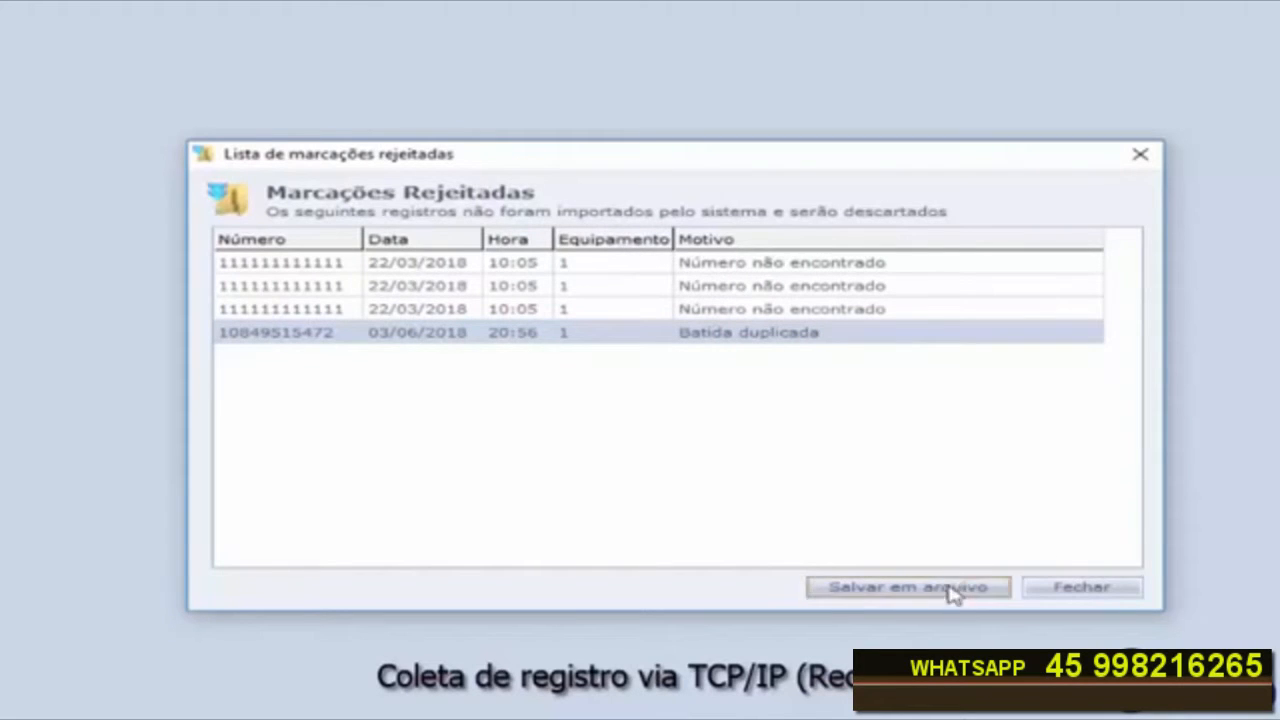
left_click(1095, 590)
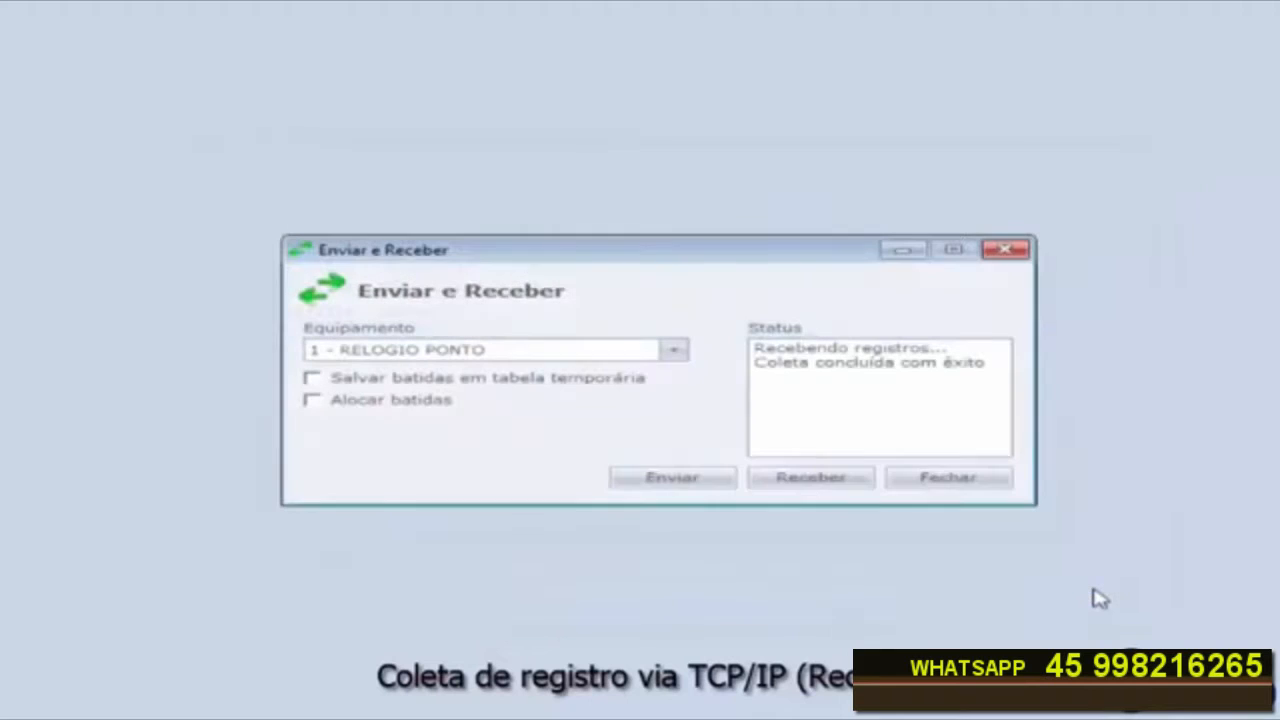
left_click(950, 480)
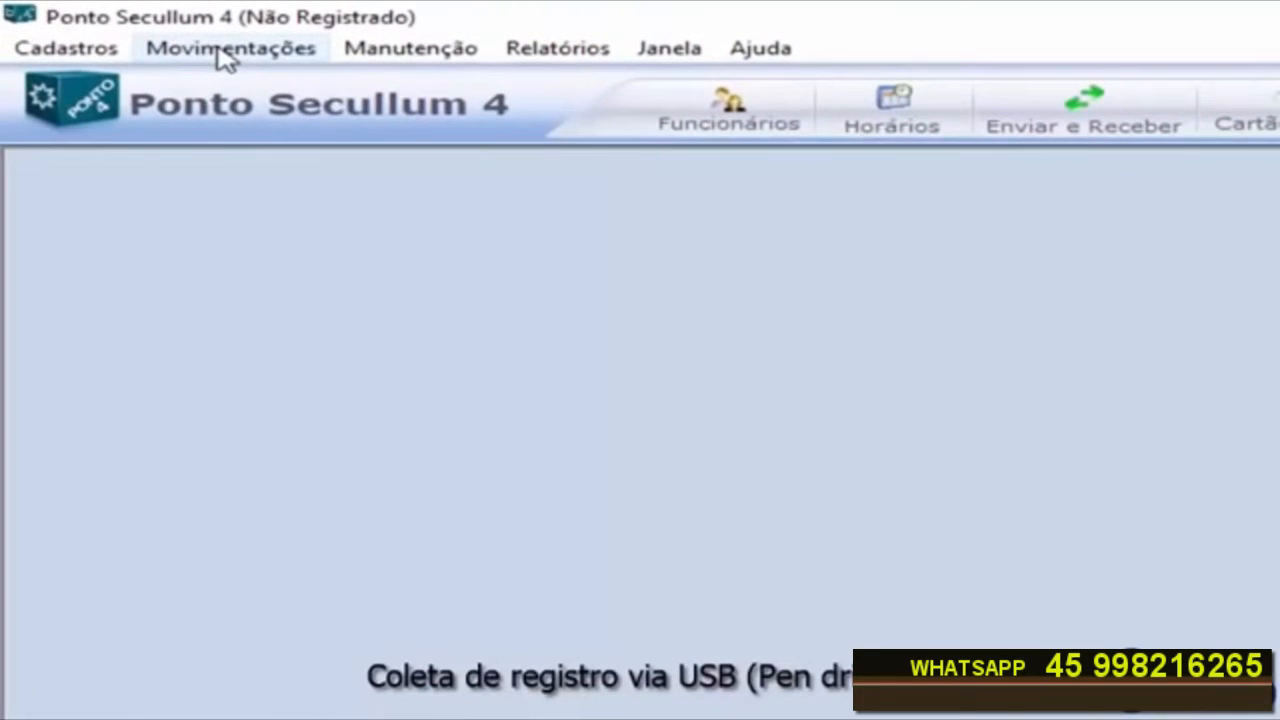
Step: Open Receber de Arquivo AFD and choose the file REP00004004330015844.txt from the KINGSTON (F:) drive
left_click(226, 58)
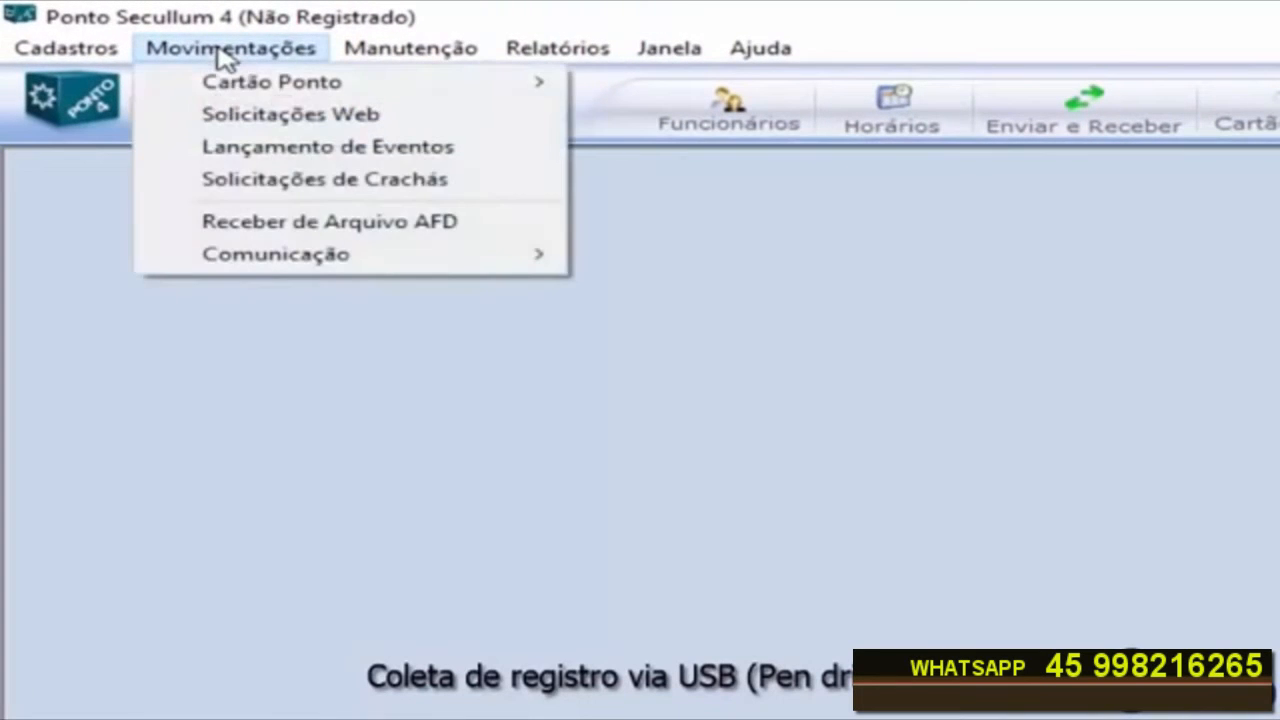
left_click(320, 225)
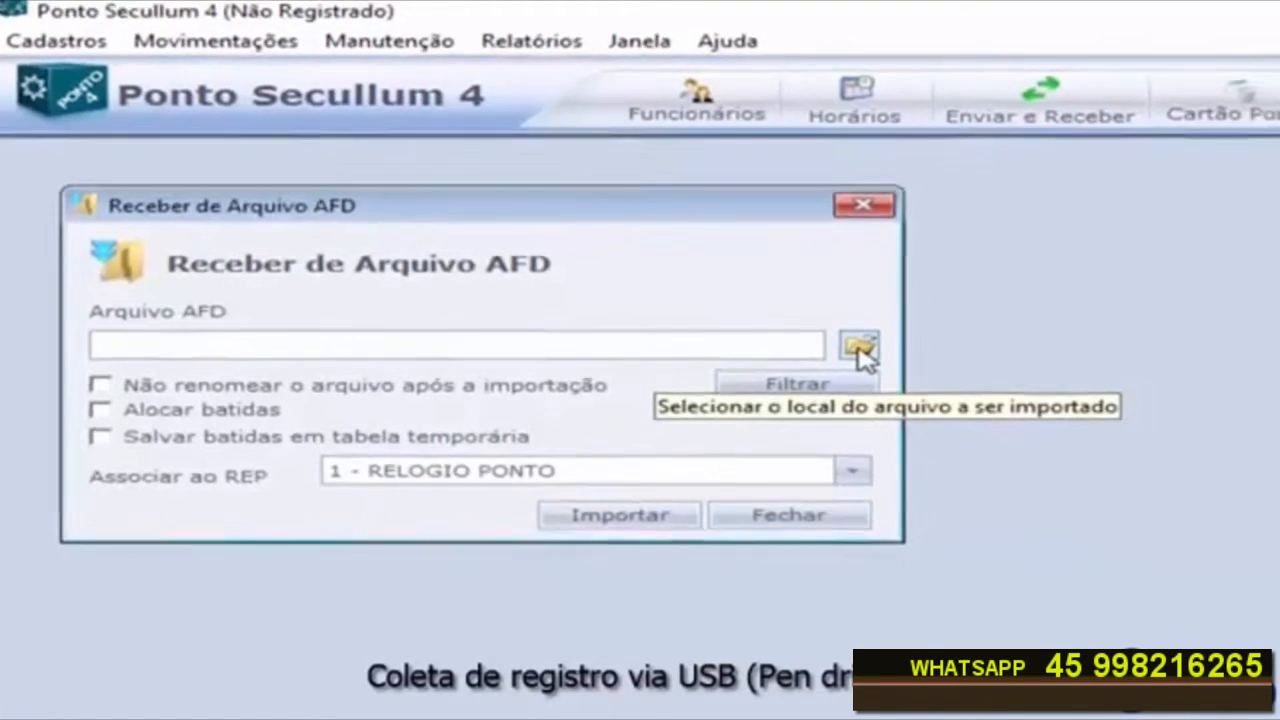
left_click(897, 364)
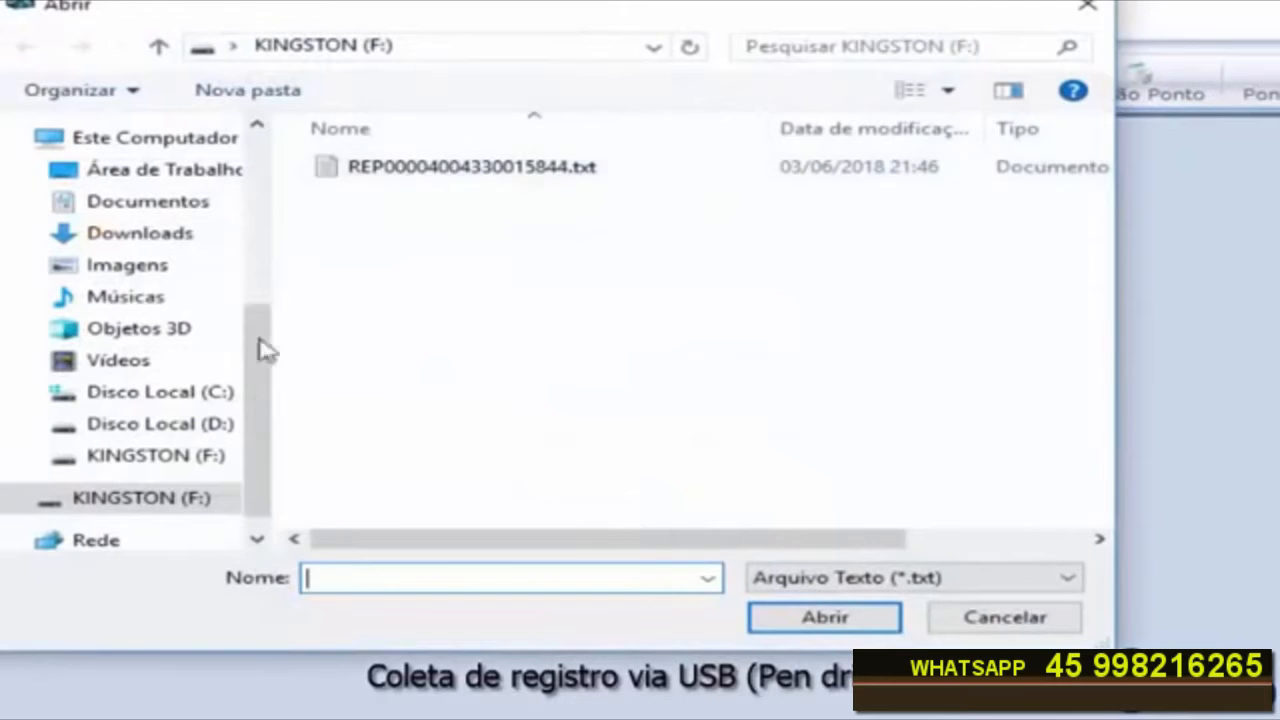
left_click(150, 506)
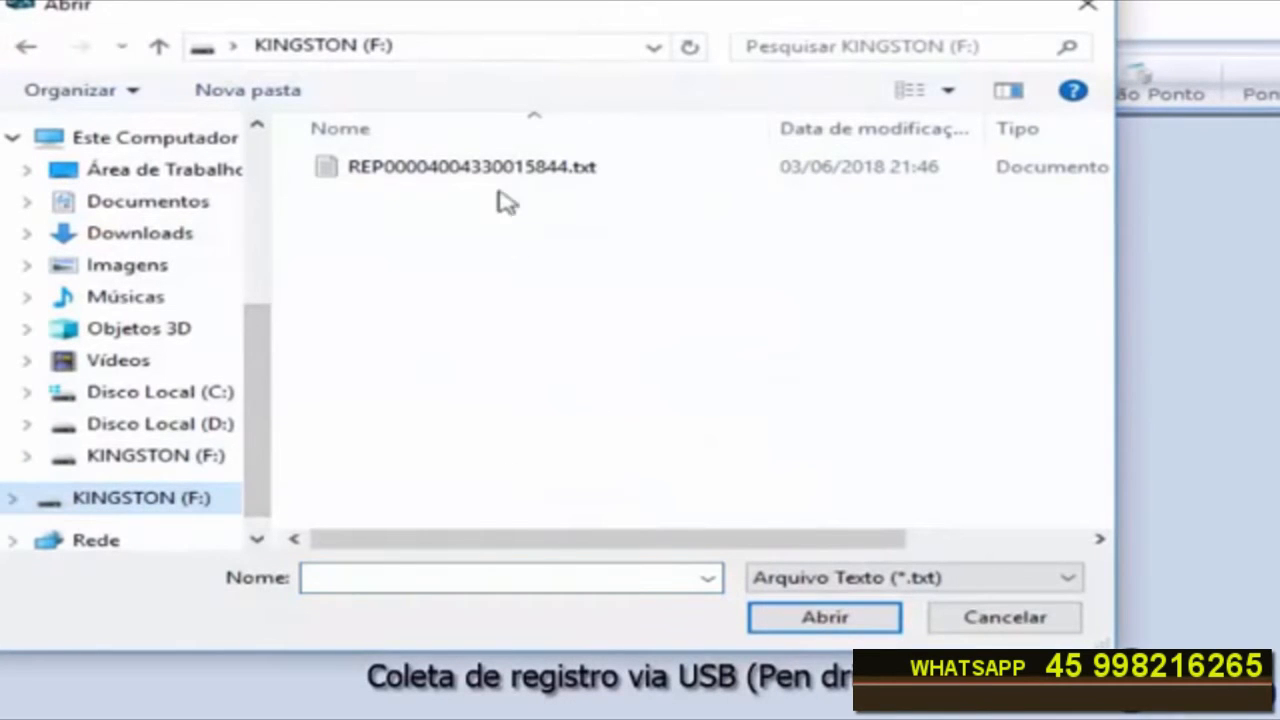
left_click(485, 172)
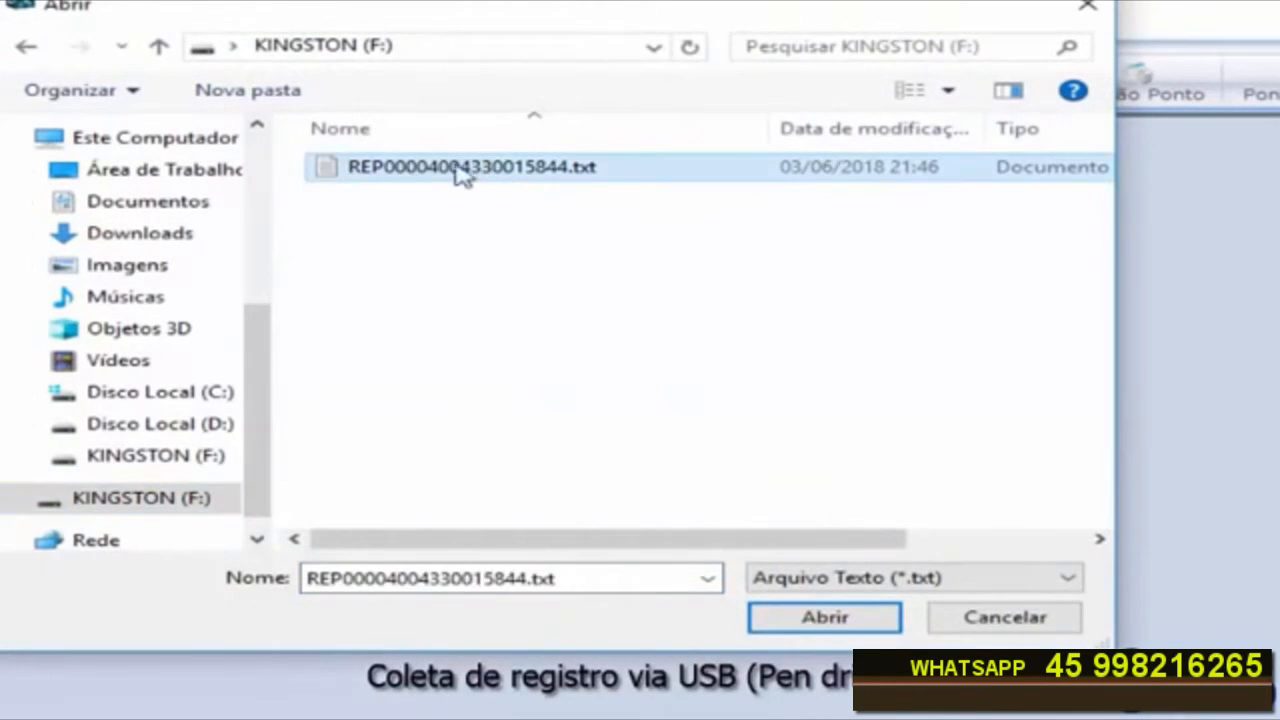
left_click(835, 625)
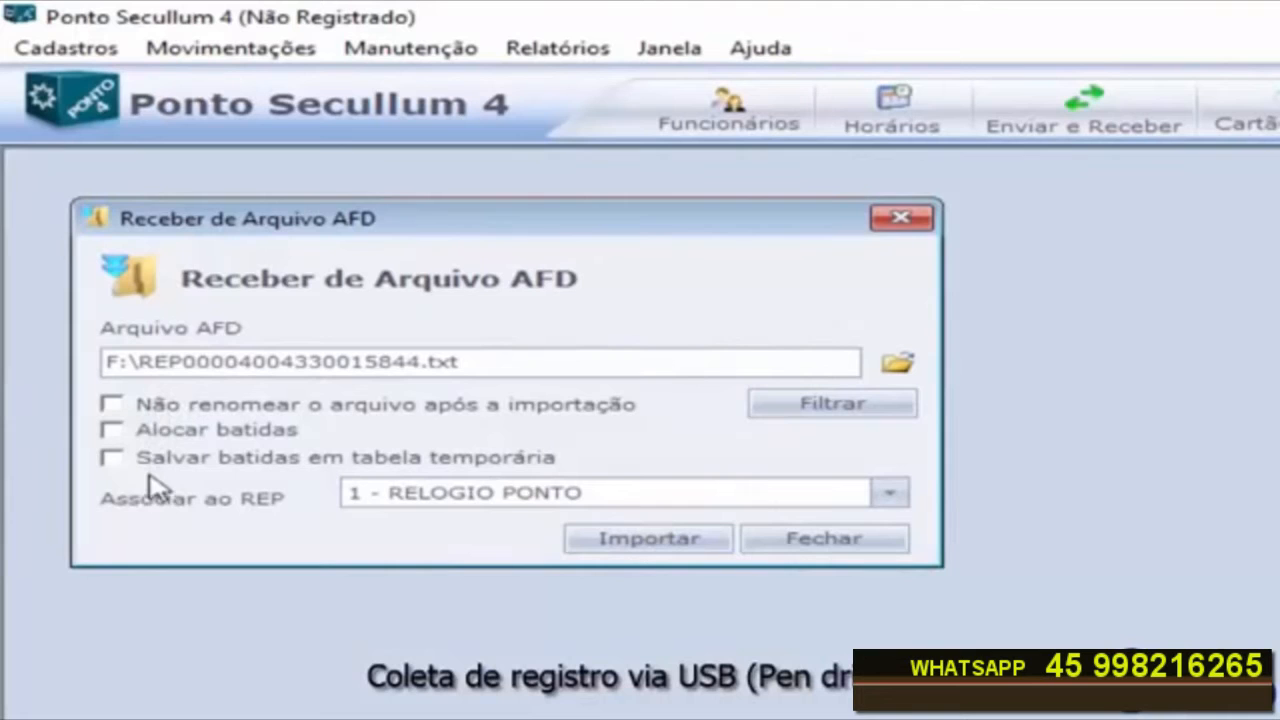
Step: Import the selected AFD file for REP 1 - RELOGIO PONTO, acknowledge completion, and close the rejected-punches list and import window
left_click(636, 540)
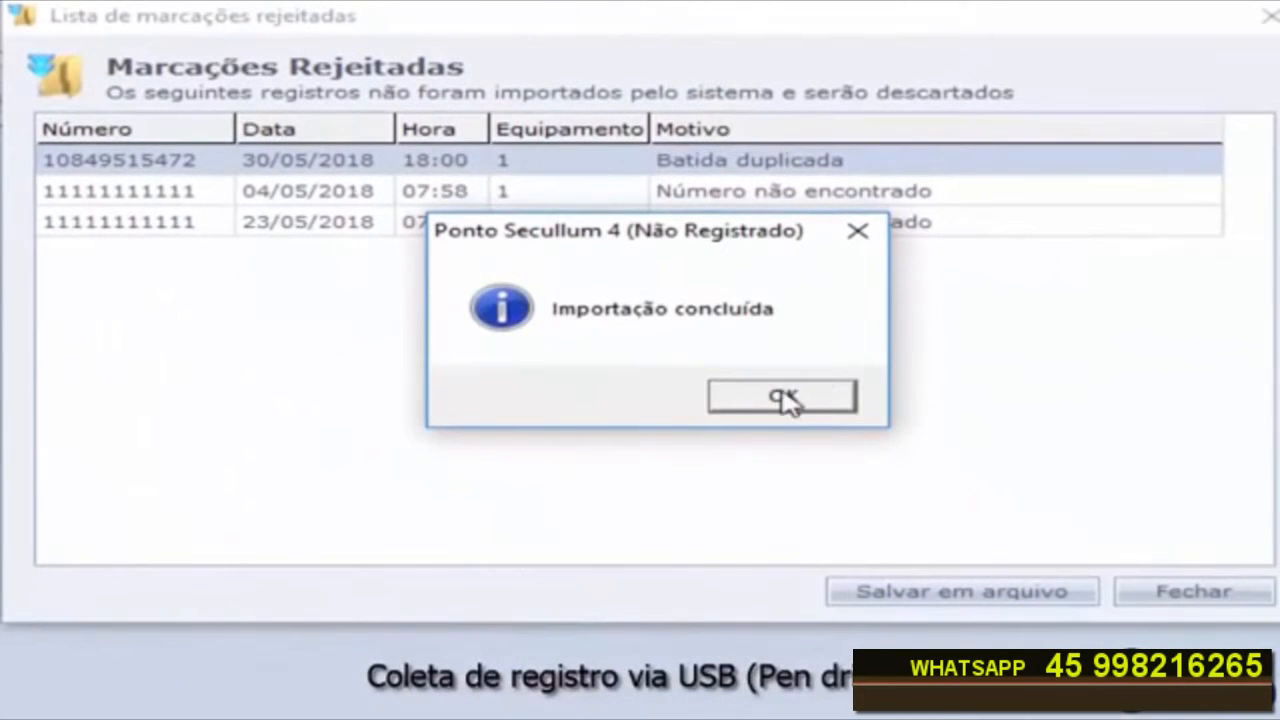
left_click(785, 398)
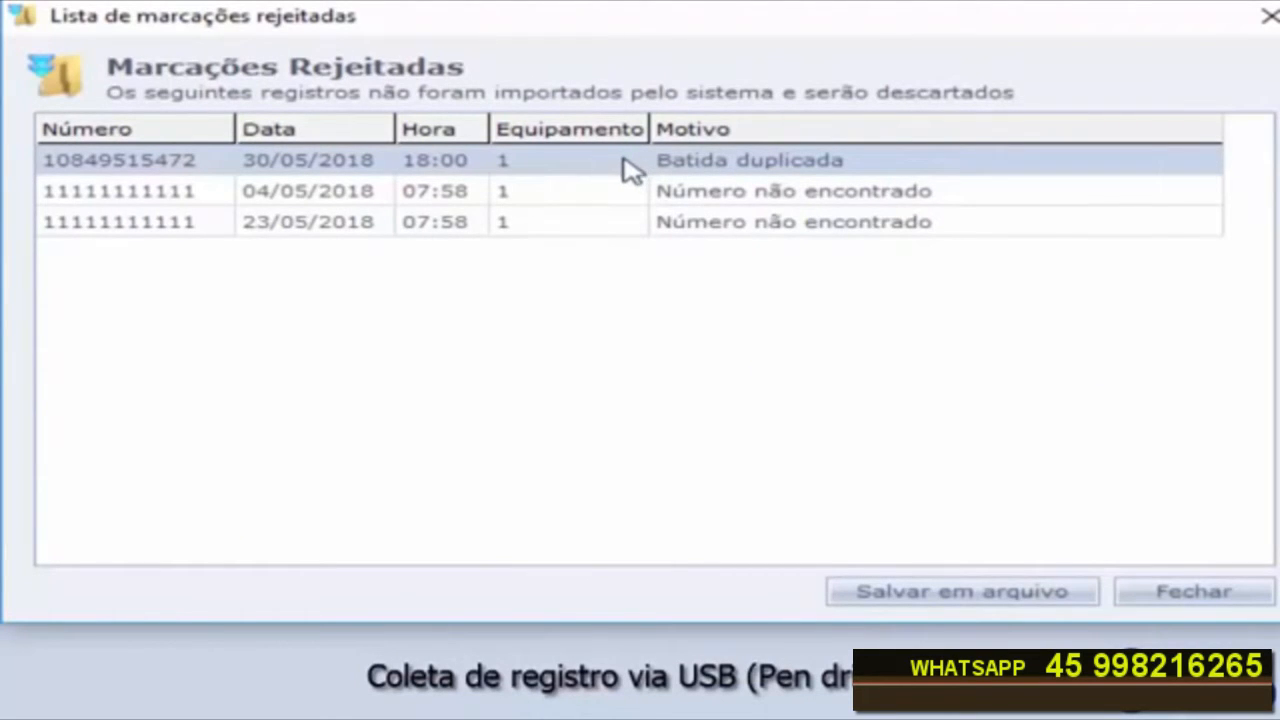
left_click(482, 191)
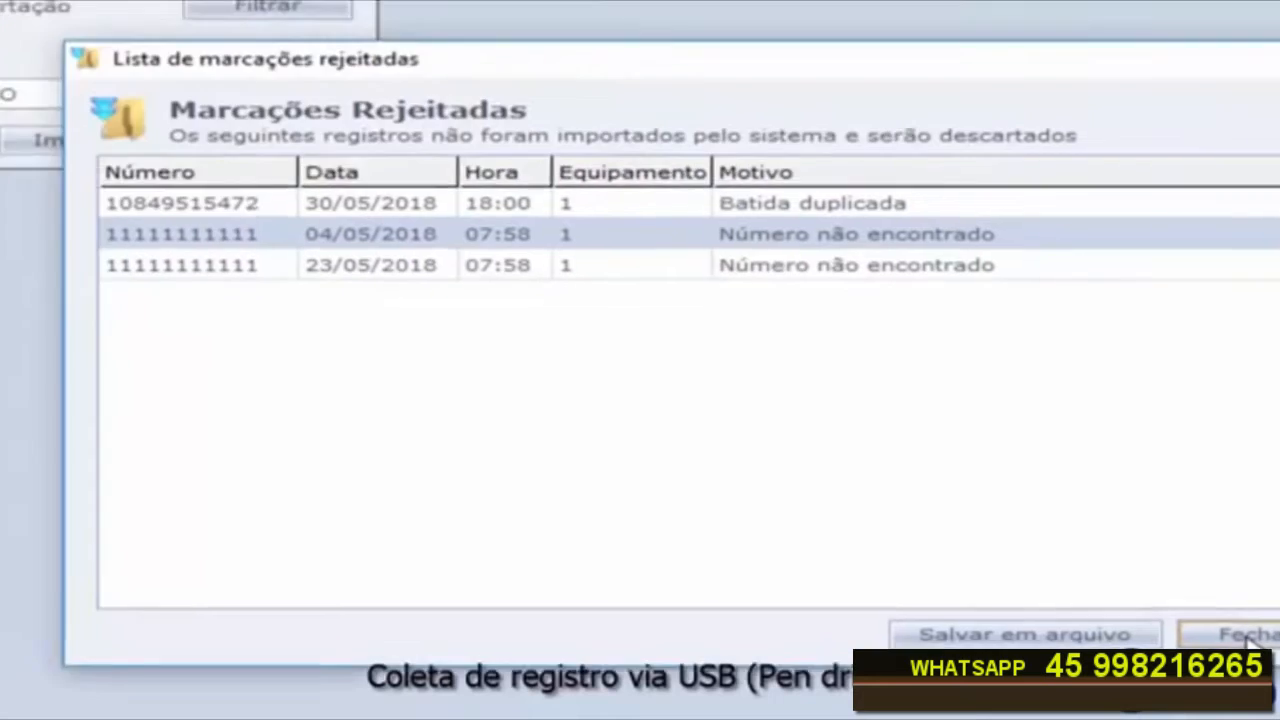
left_click(1245, 640)
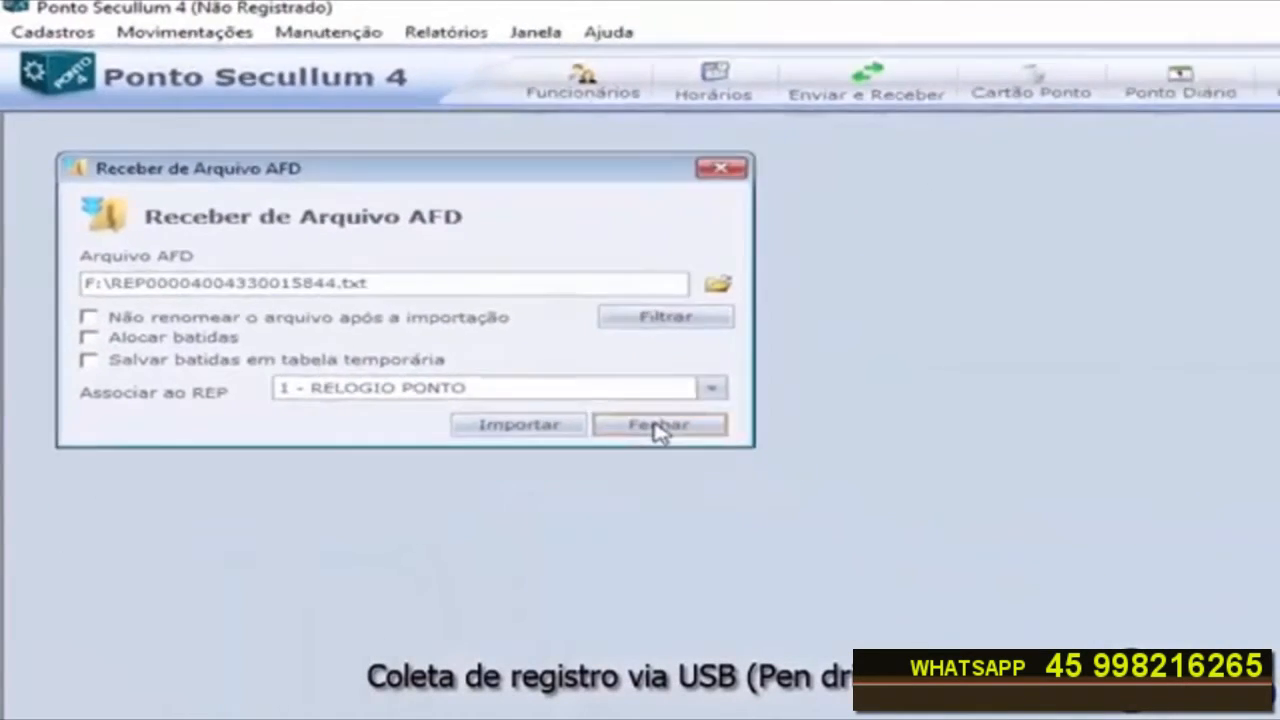
left_click(658, 426)
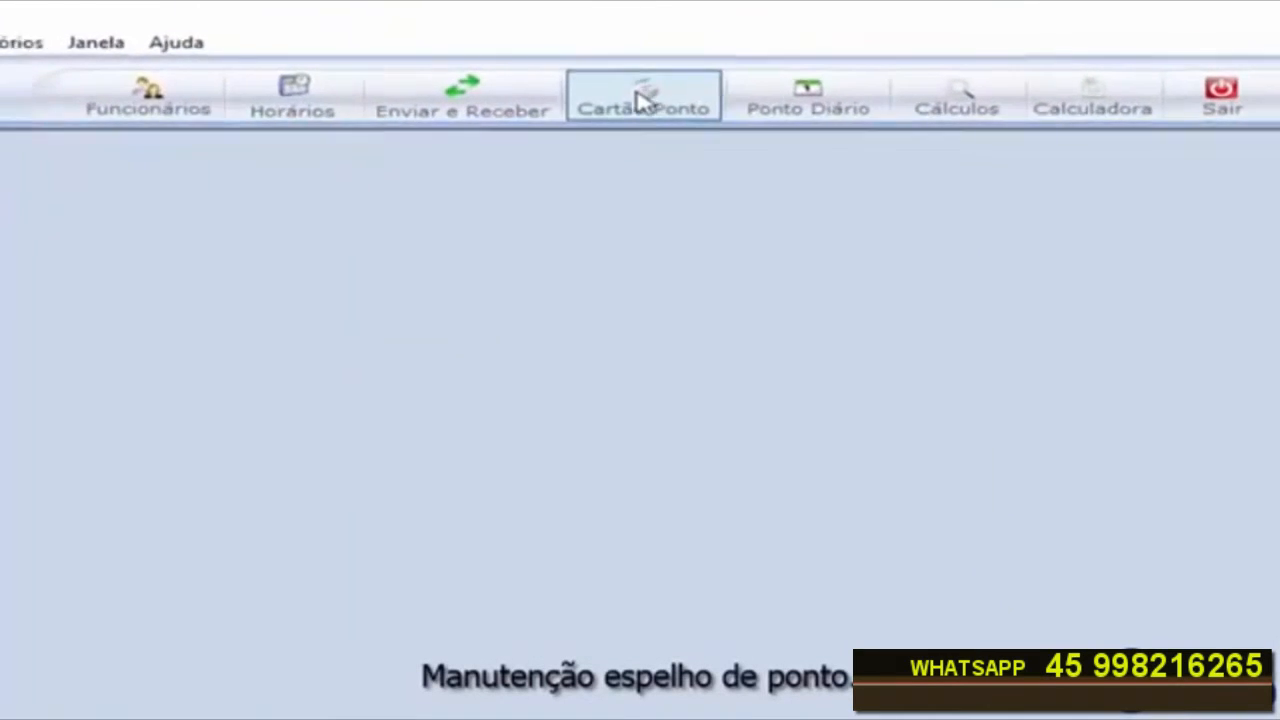
Step: Open the time card for teste fabrica covering 01/05/2018 to 31/05/2018 and refresh it
left_click(643, 100)
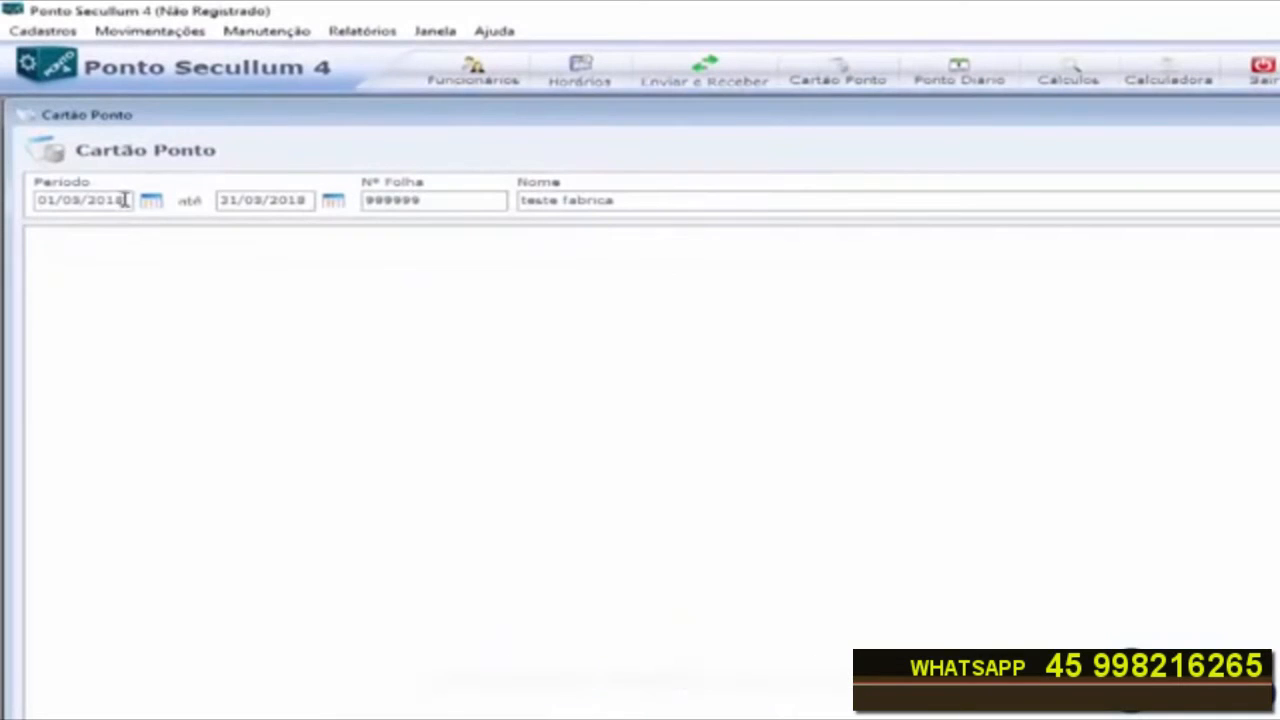
double_click(124, 200)
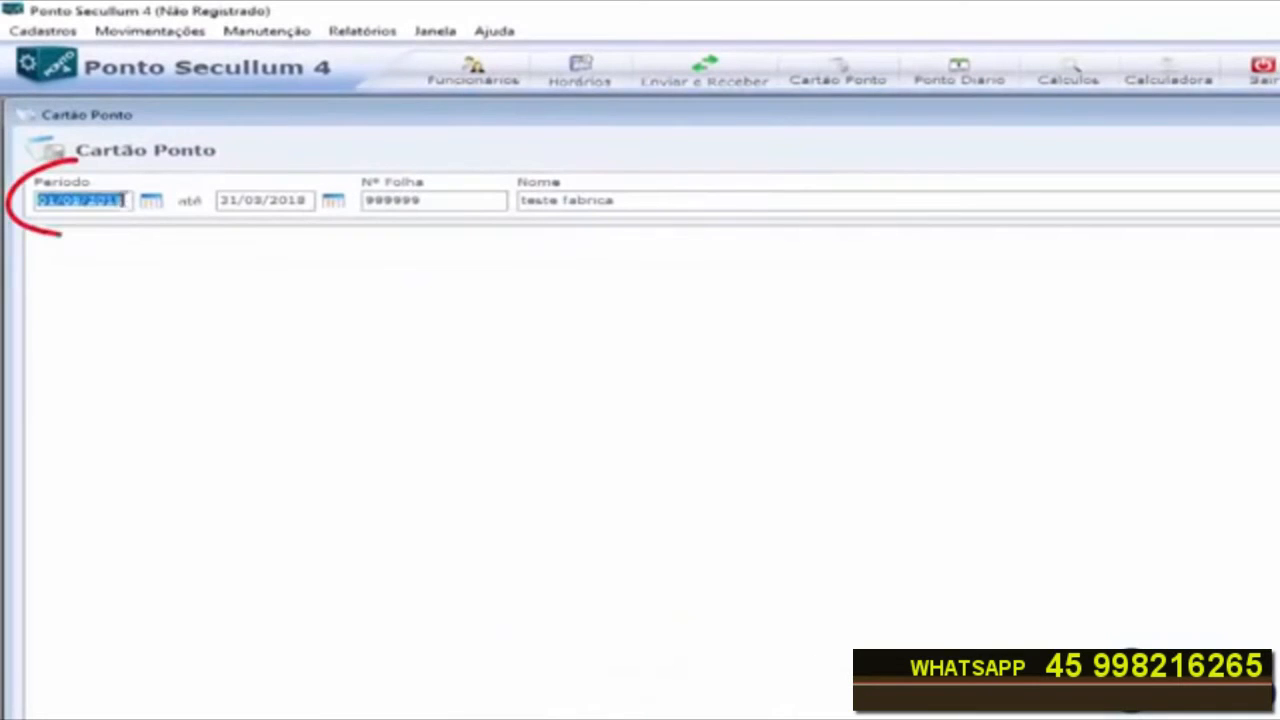
double_click(298, 200)
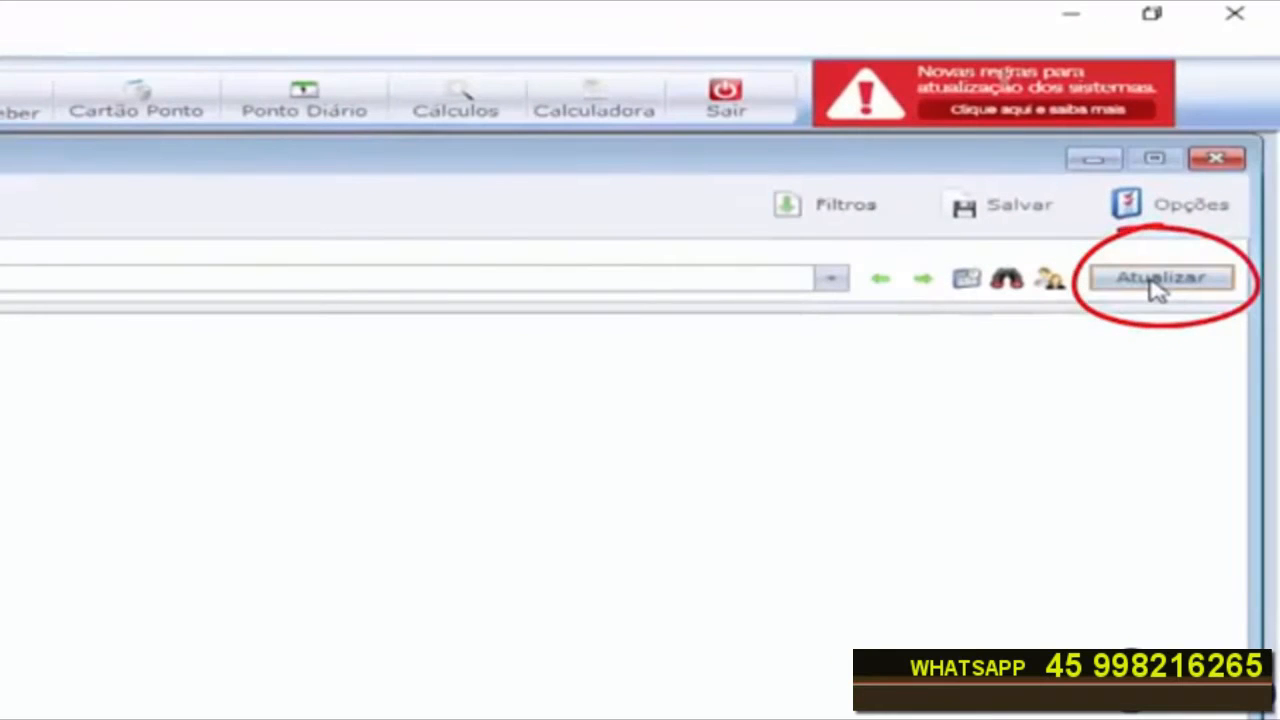
left_click(1158, 280)
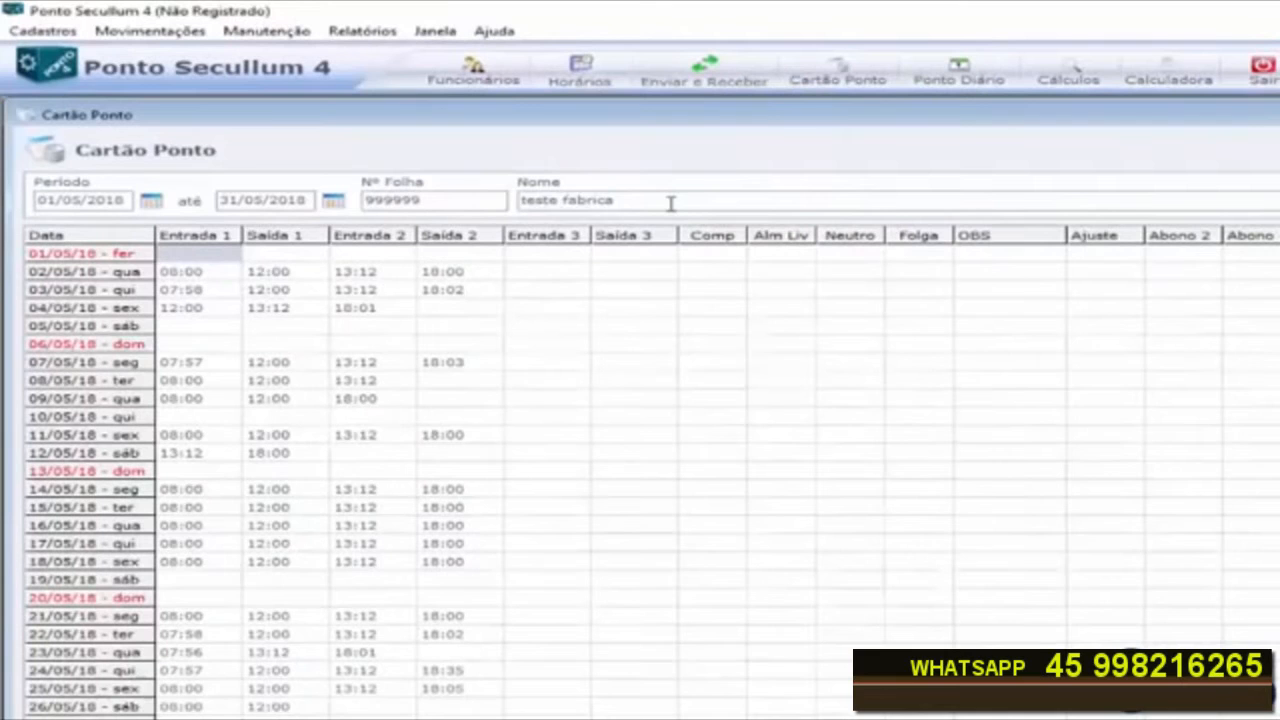
Step: Shift the 04/05/18 punches one column to the right, leaving Entrada 1 empty
double_click(671, 203)
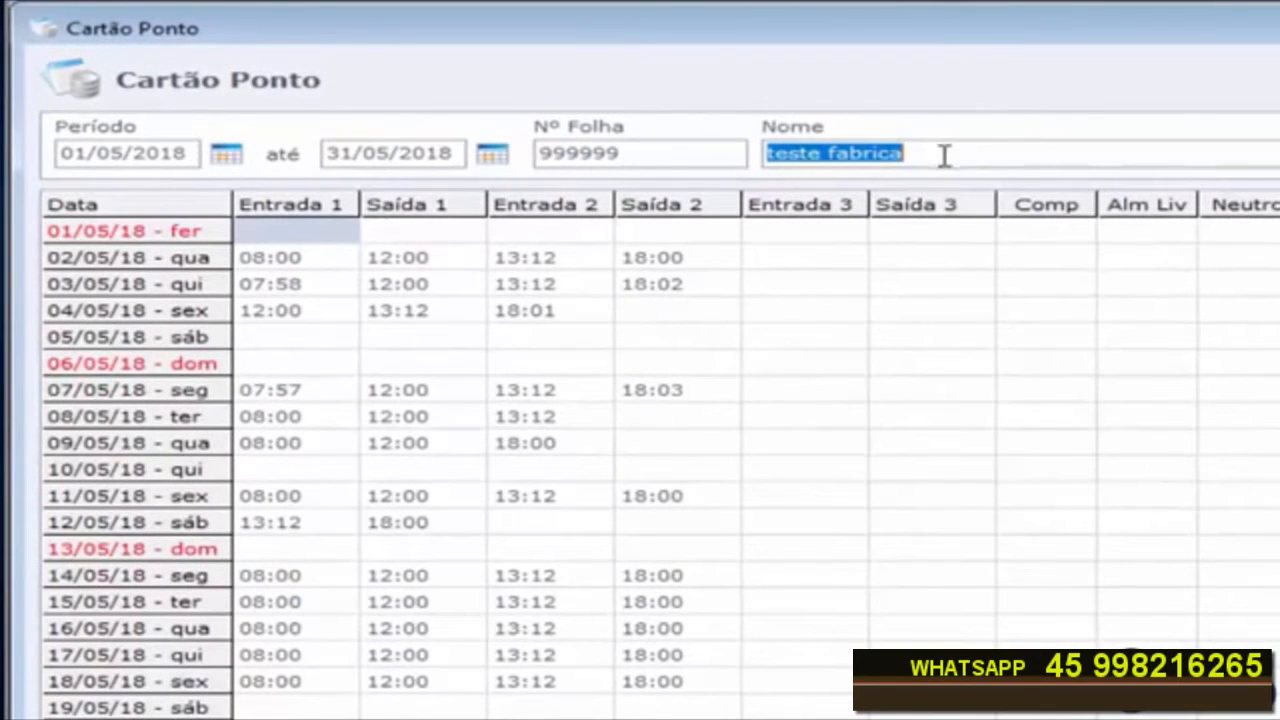
left_click(272, 268)
left_click(426, 270)
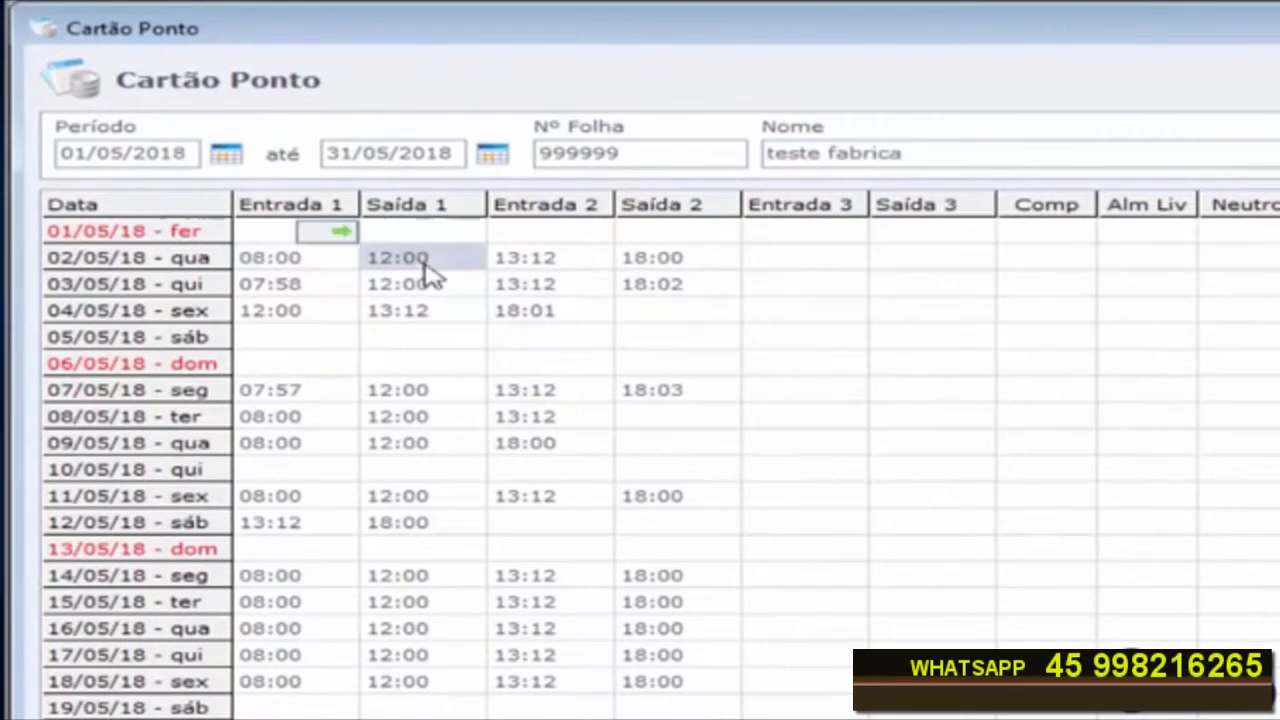
left_click(688, 266)
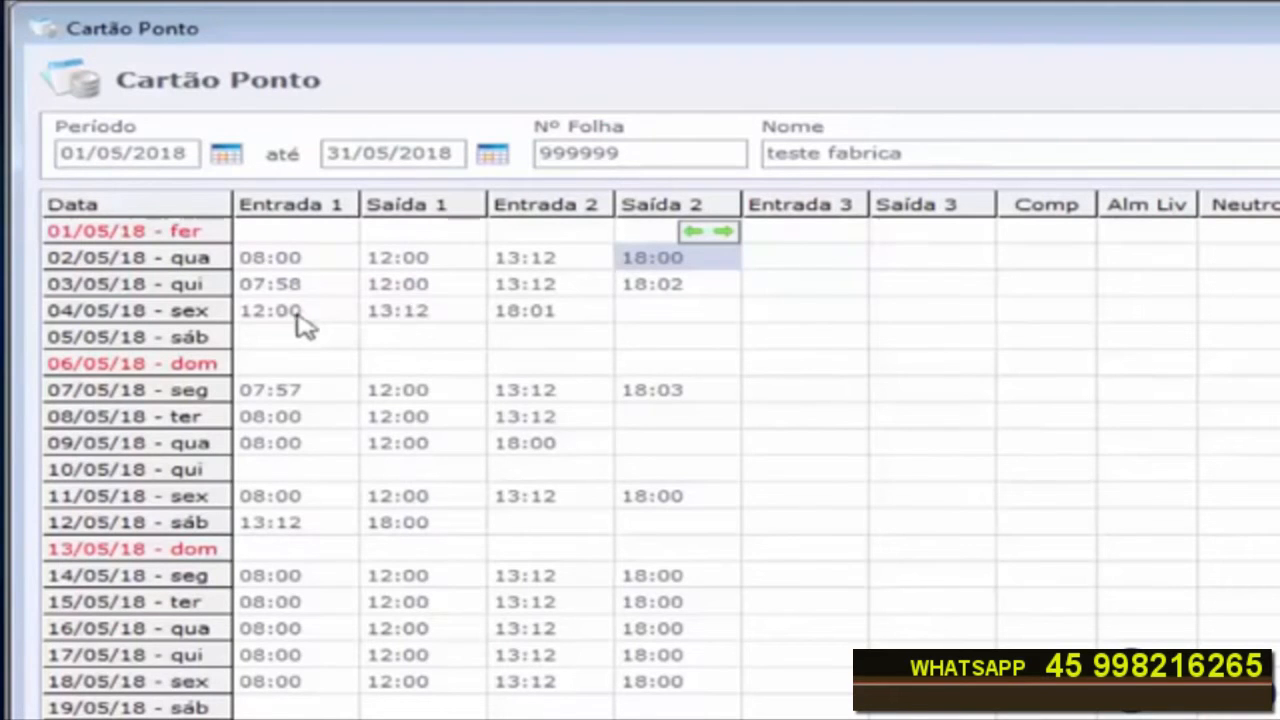
left_click(533, 324)
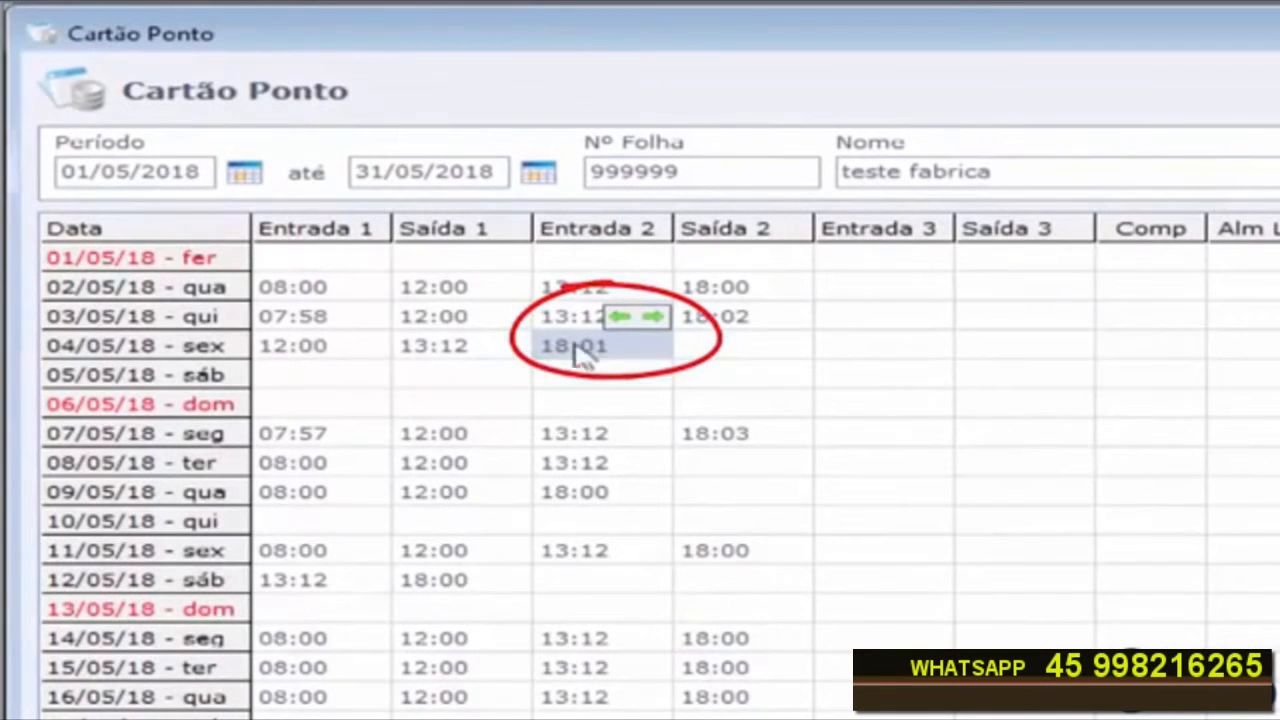
left_click(652, 318)
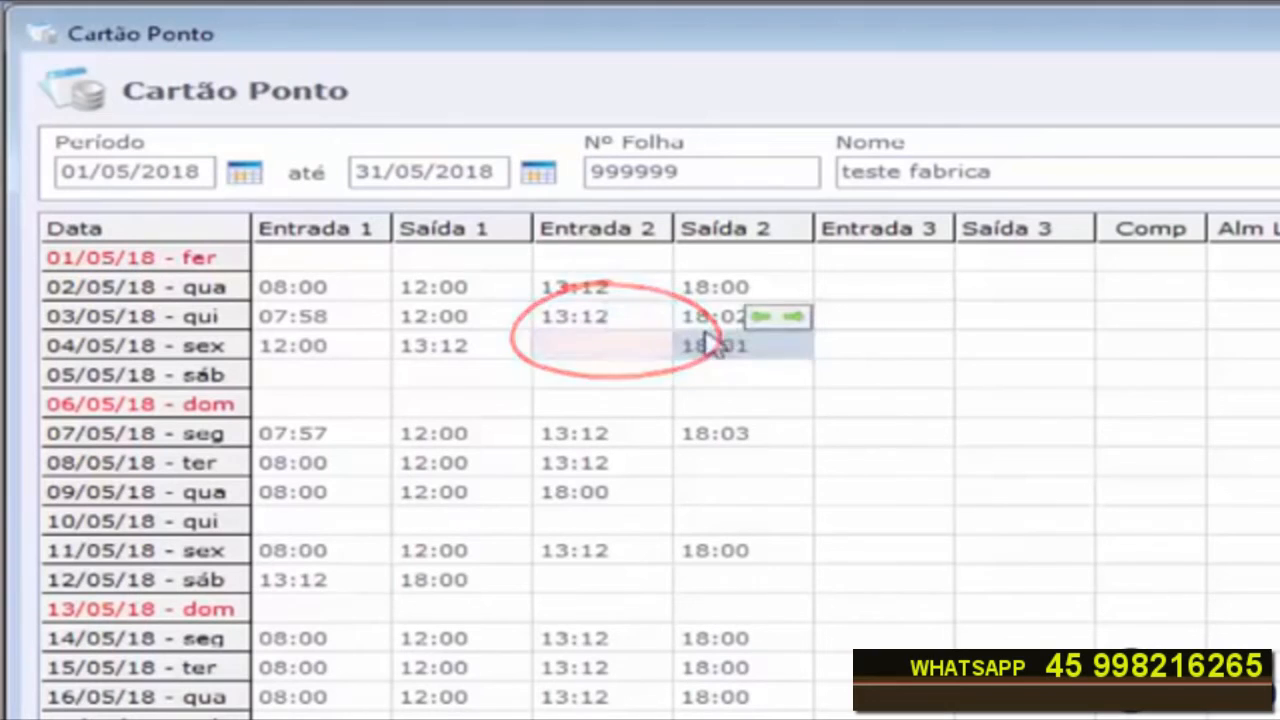
left_click(446, 360)
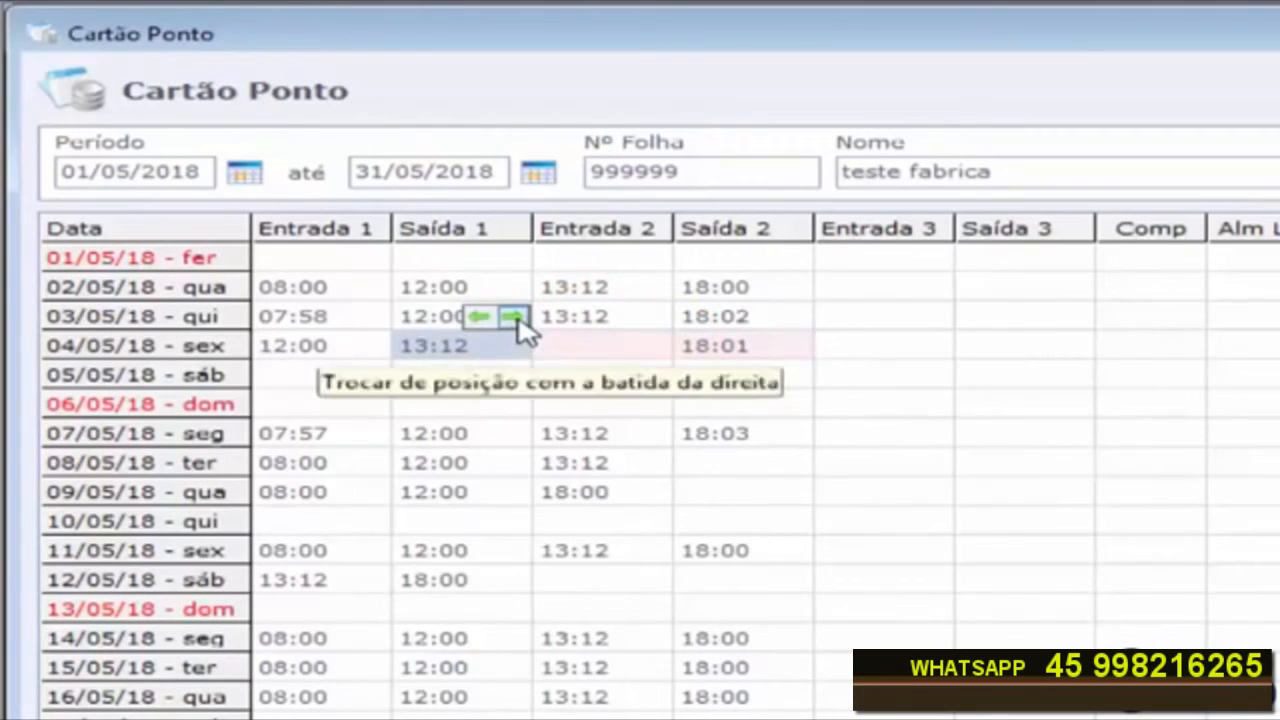
left_click(513, 318)
left_click(293, 352)
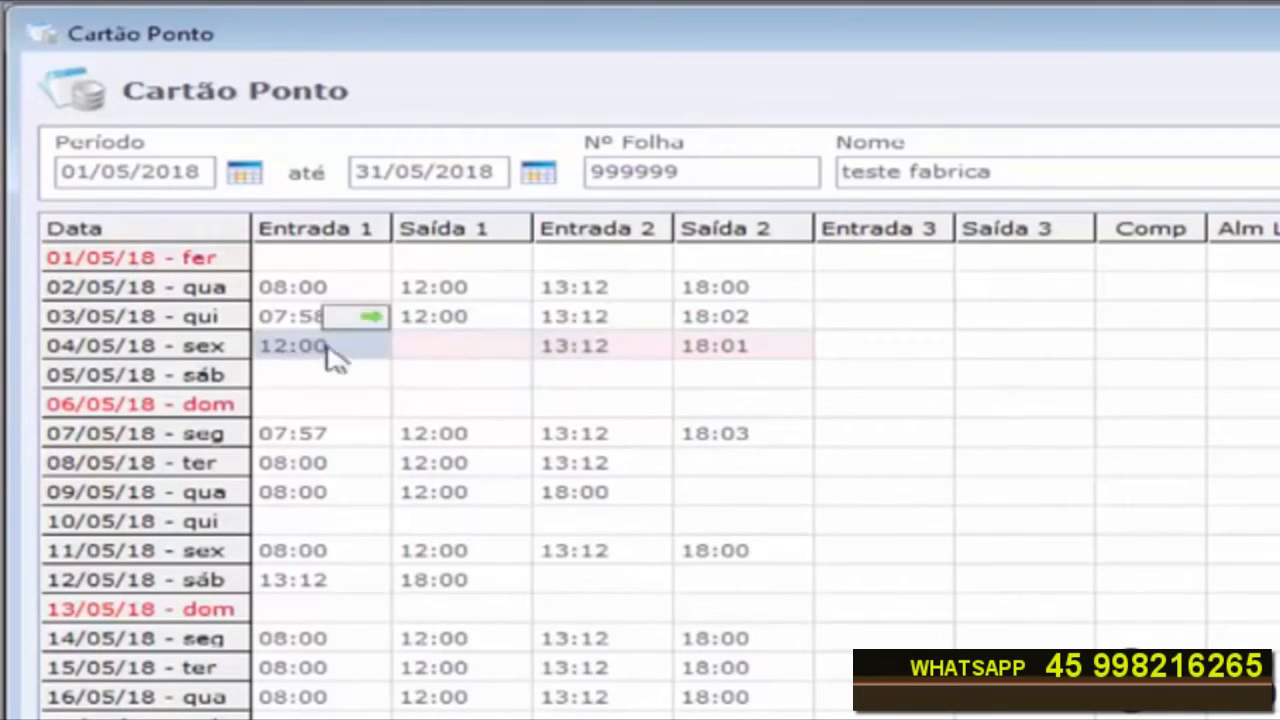
left_click(375, 320)
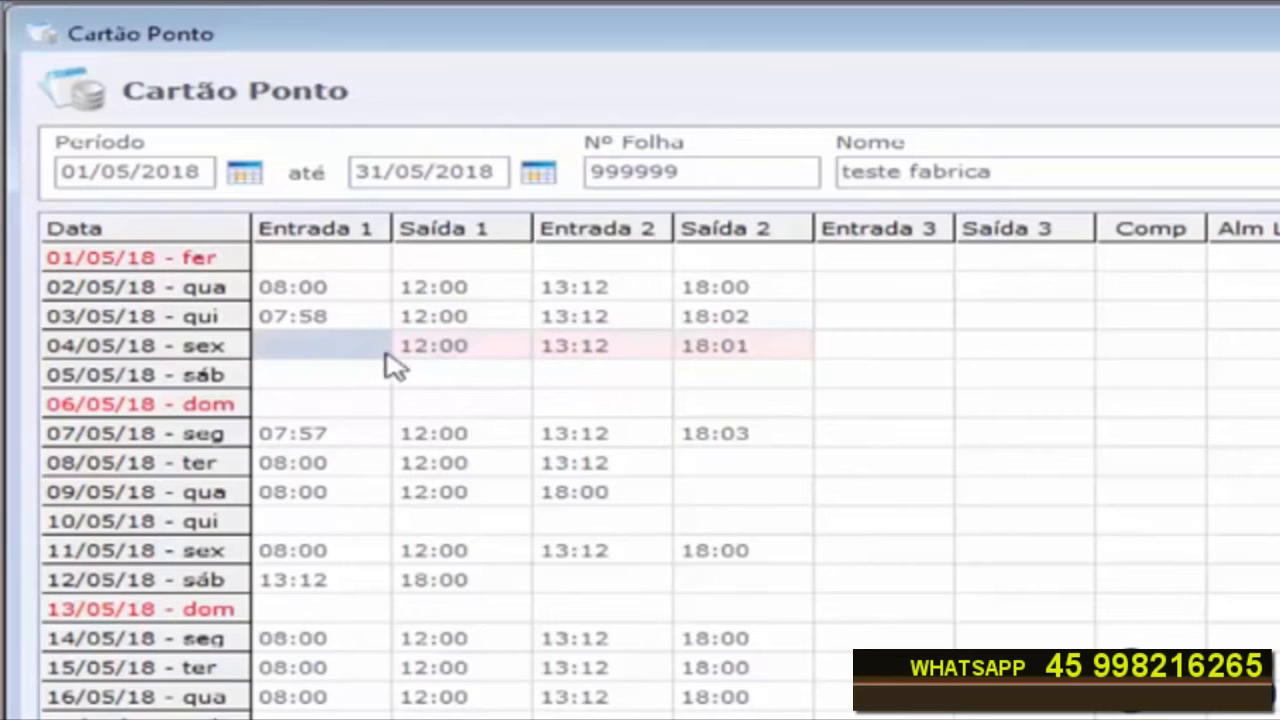
Step: Enter 08:00 as Entrada 1 on 04/05/18 with the justification Esquecimento and check its note
type("08:00")
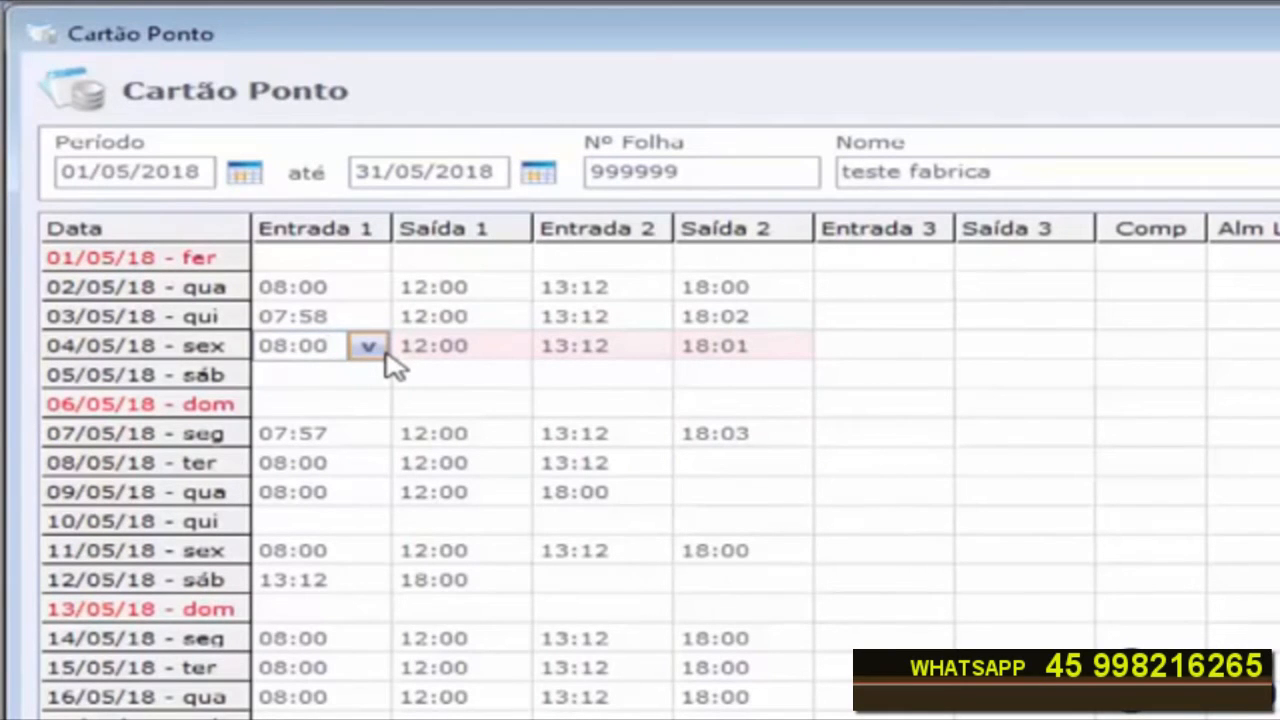
key("Return")
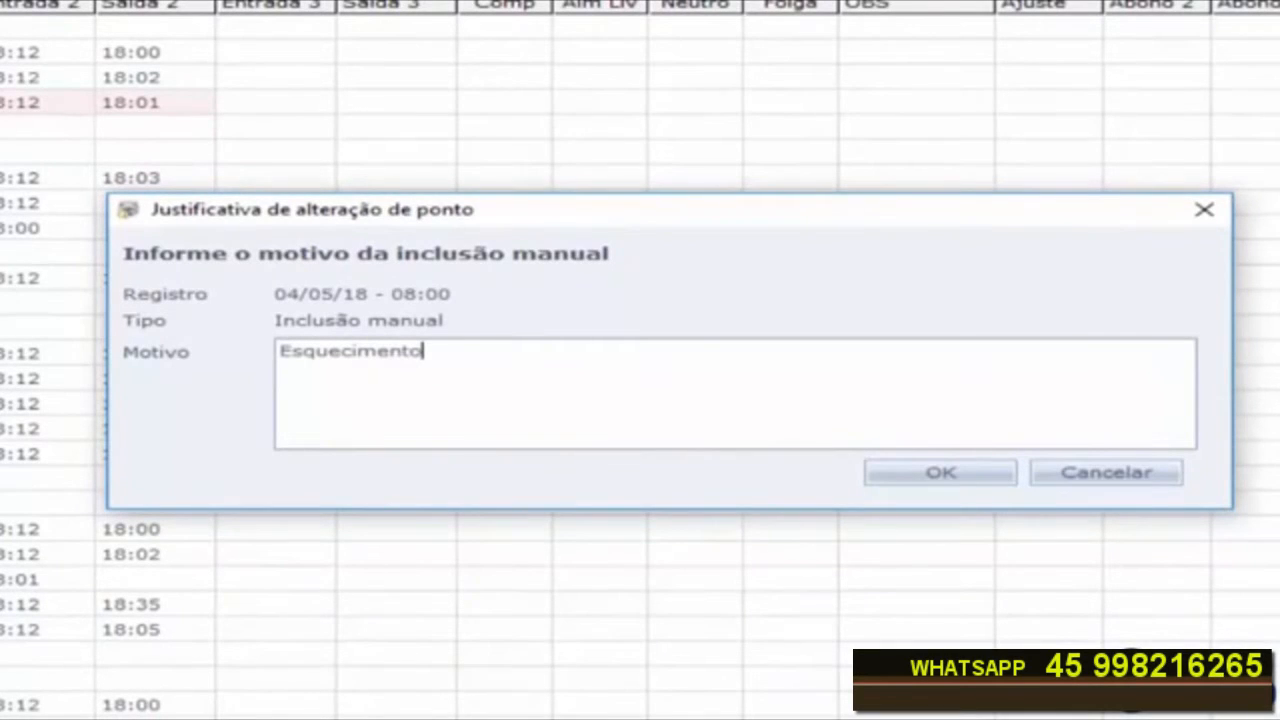
left_click_drag(514, 367, 245, 369)
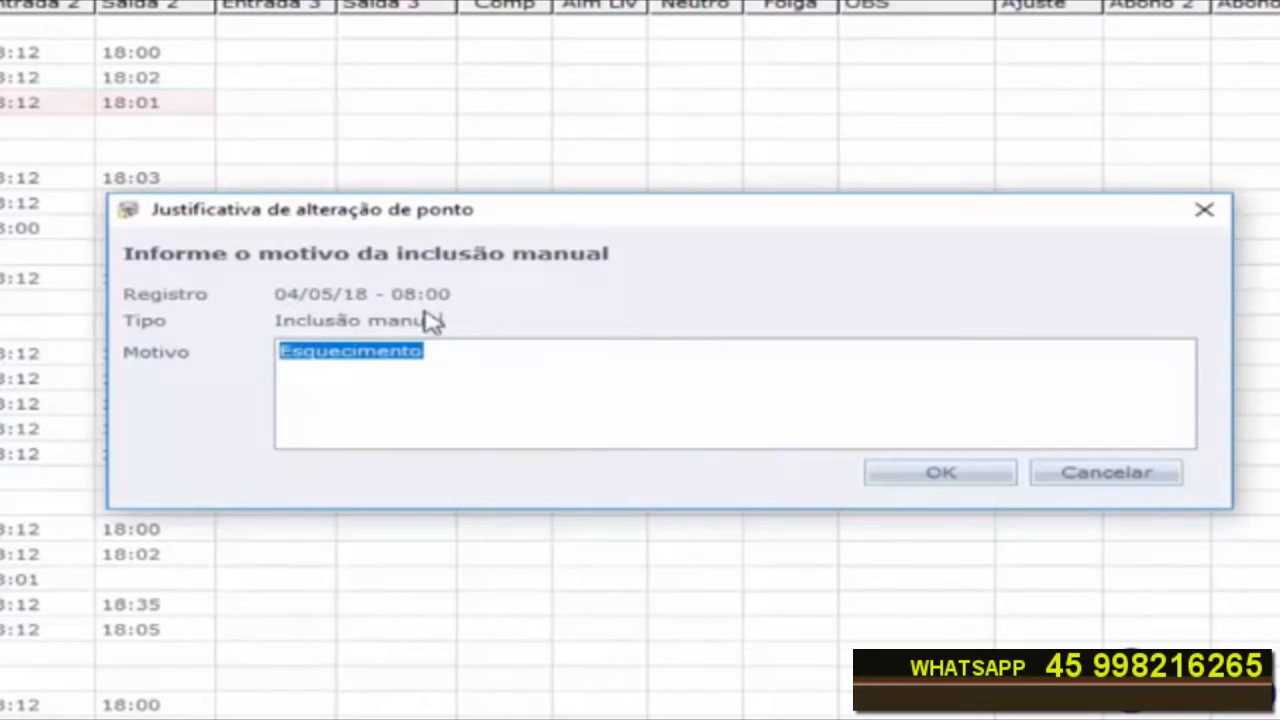
left_click(903, 467)
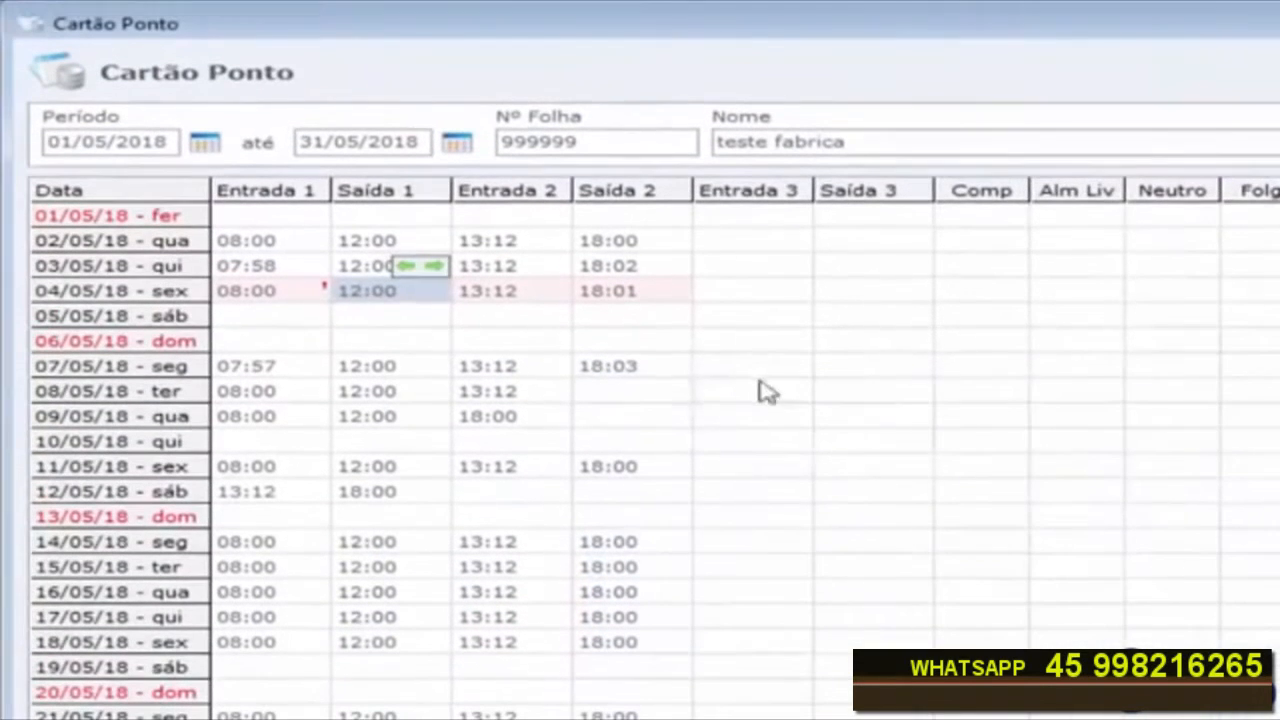
left_click(316, 296)
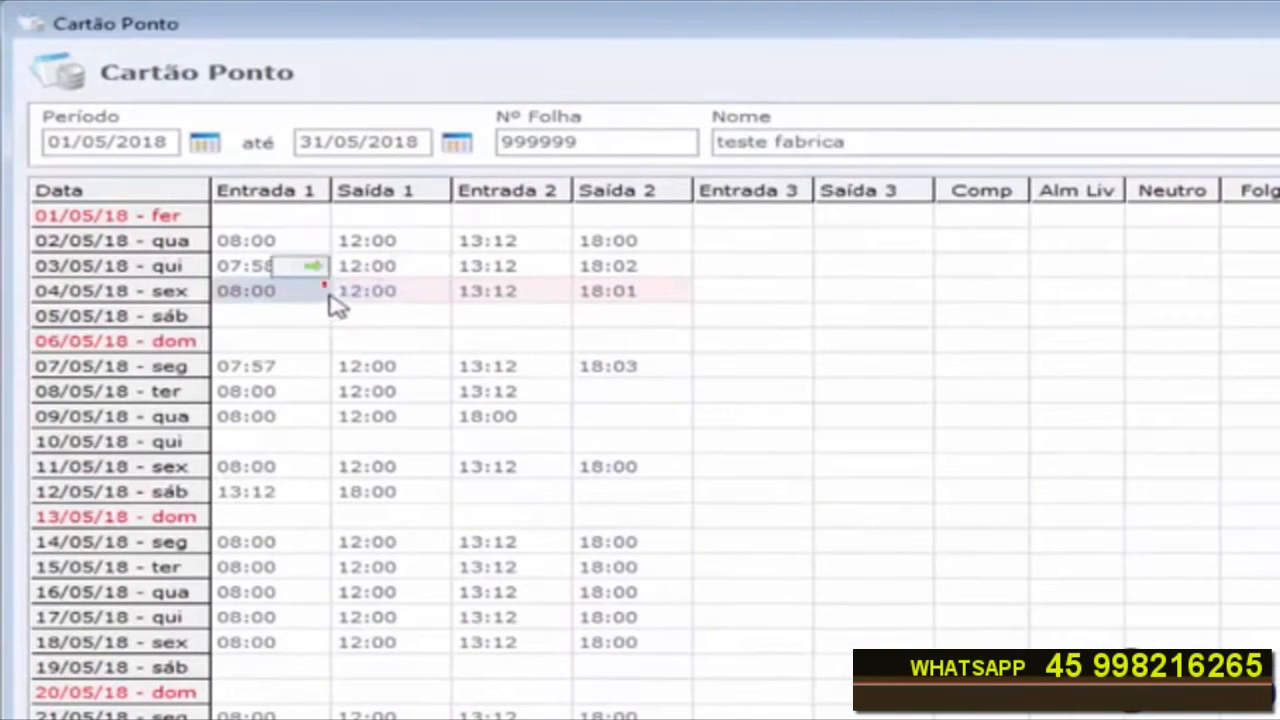
mouse_move(337, 306)
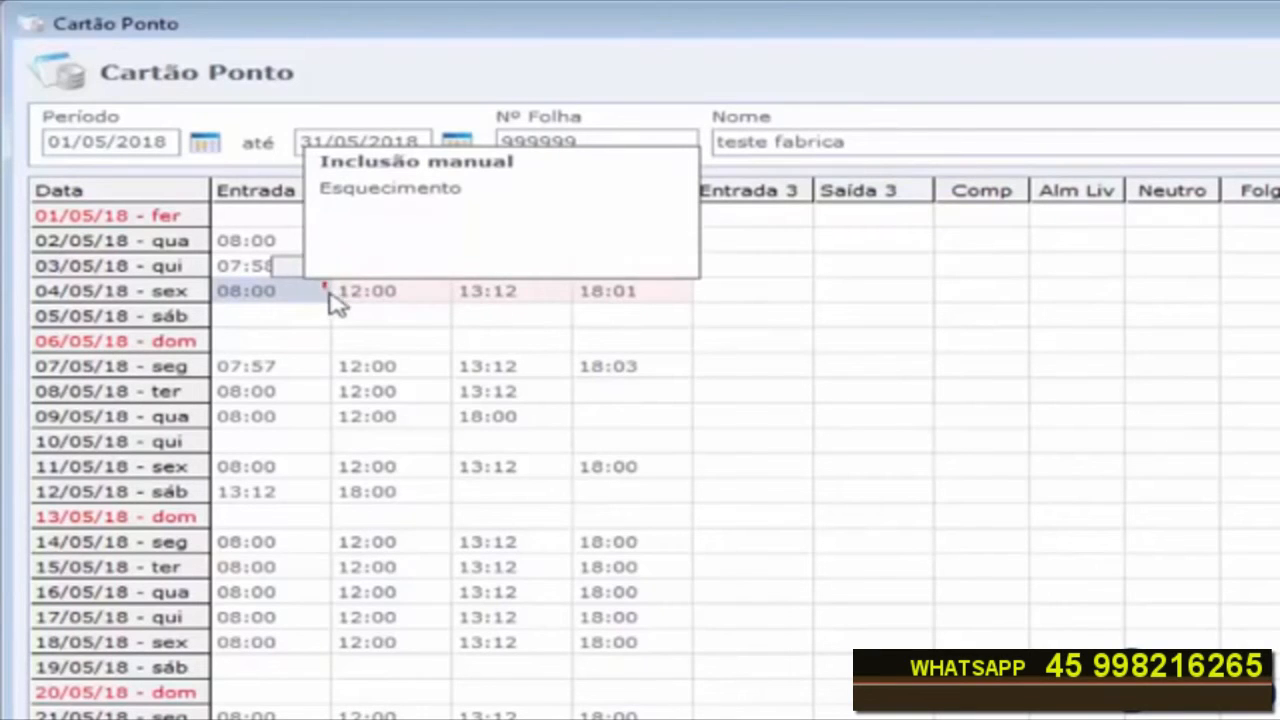
Step: Add an 18:00 Saída 2 punch on 08/05/18 with the justification Esquecimento
left_click(288, 376)
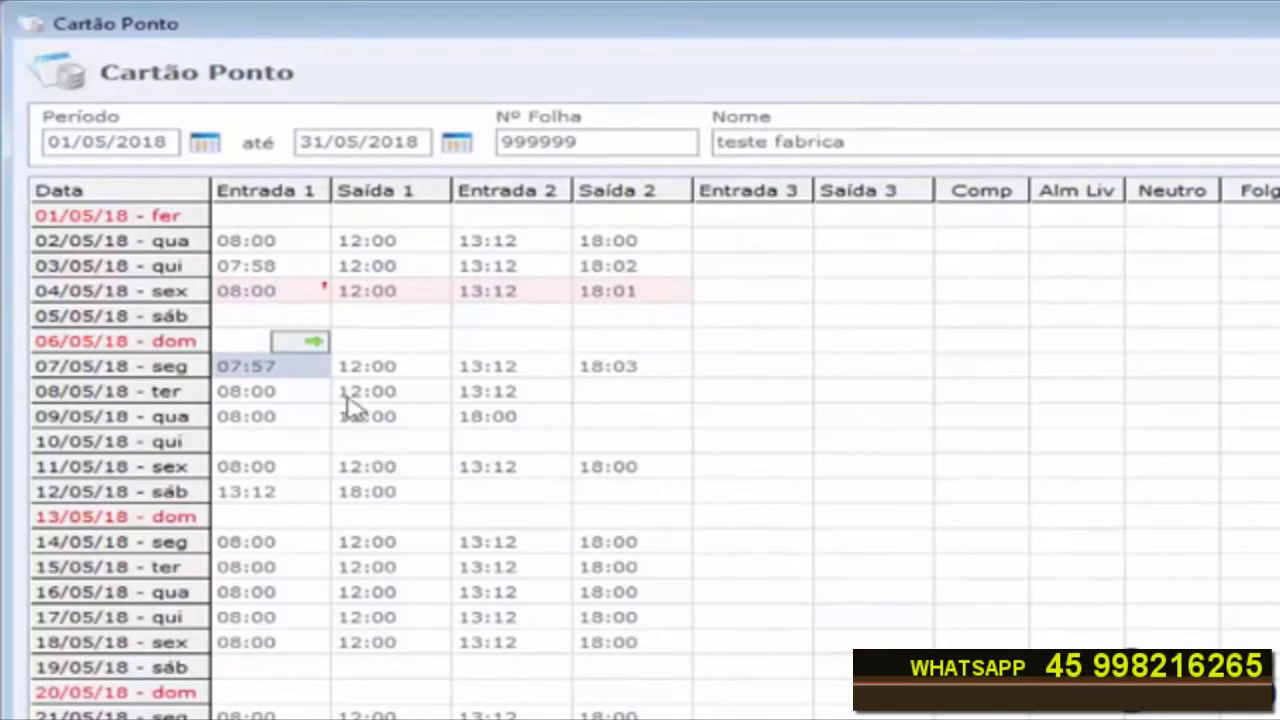
left_click(258, 396)
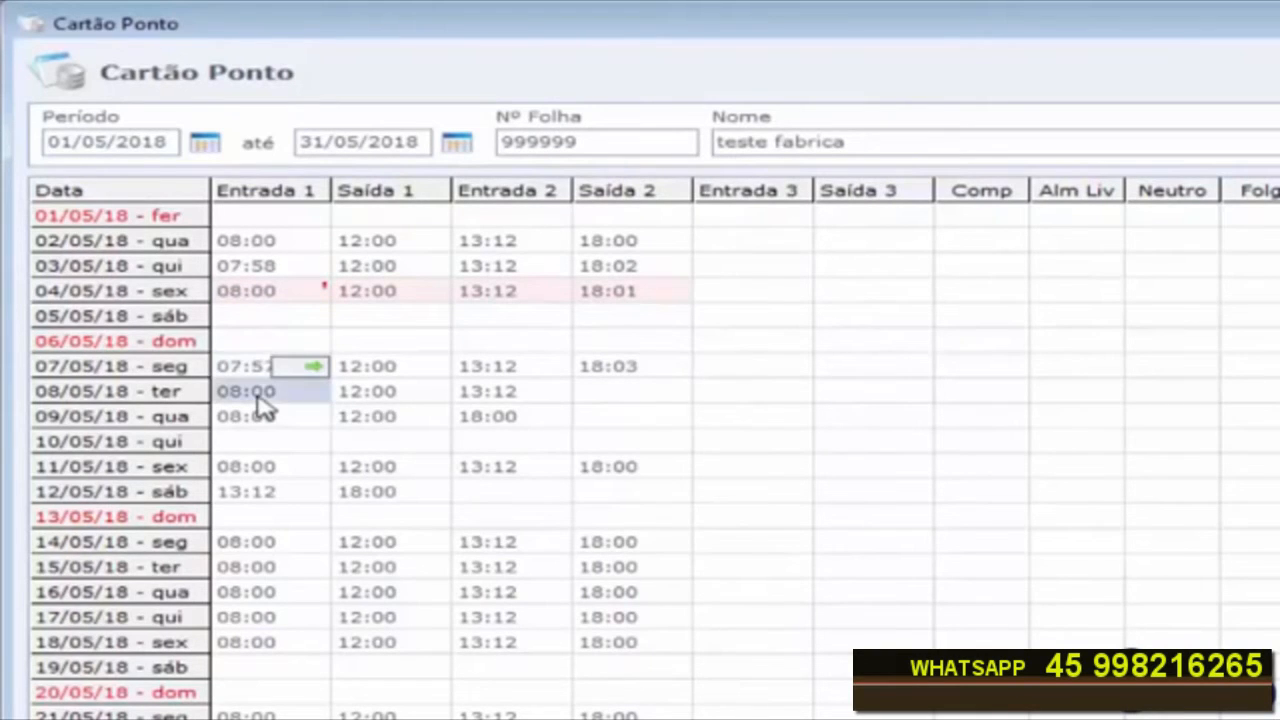
left_click(369, 398)
left_click(490, 400)
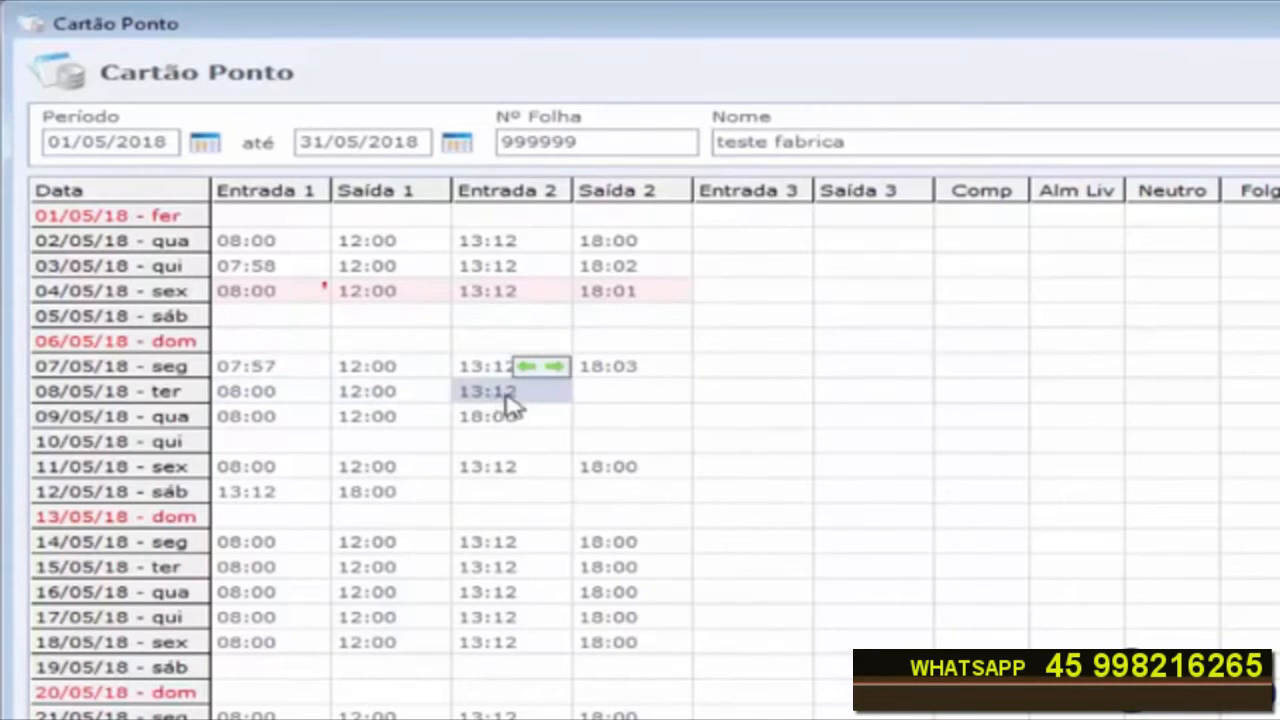
left_click(607, 399)
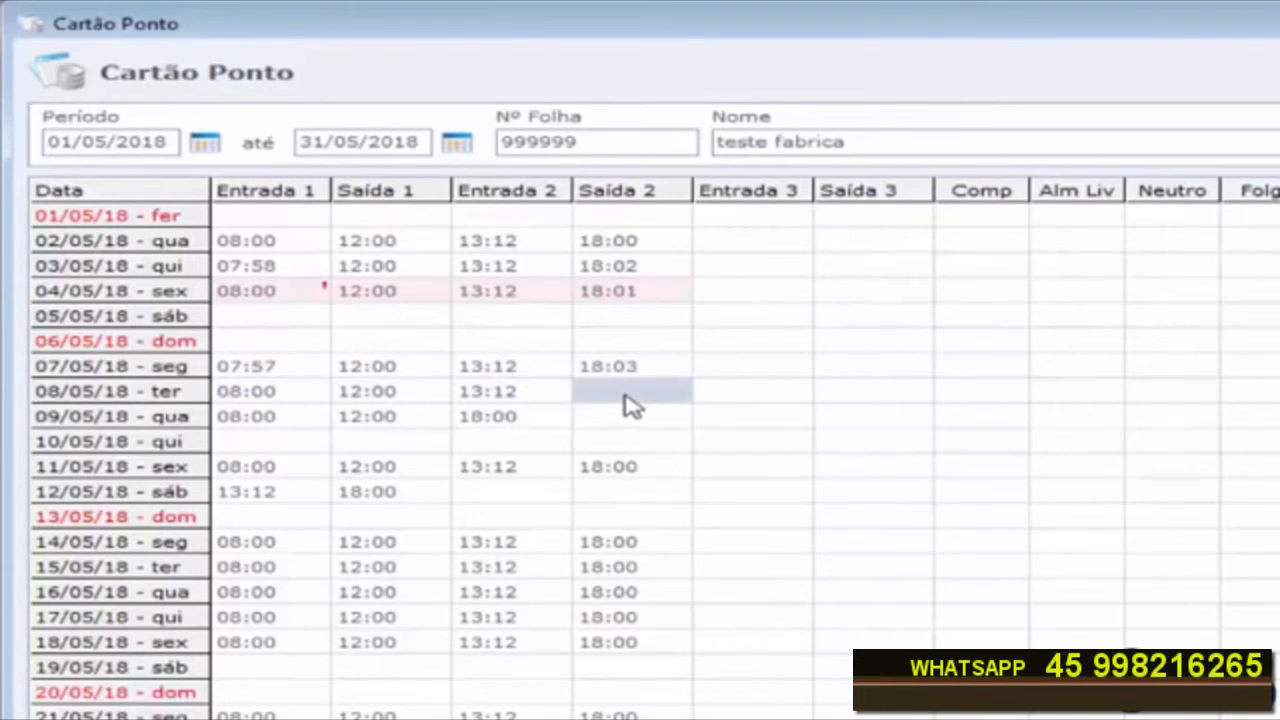
type("18:")
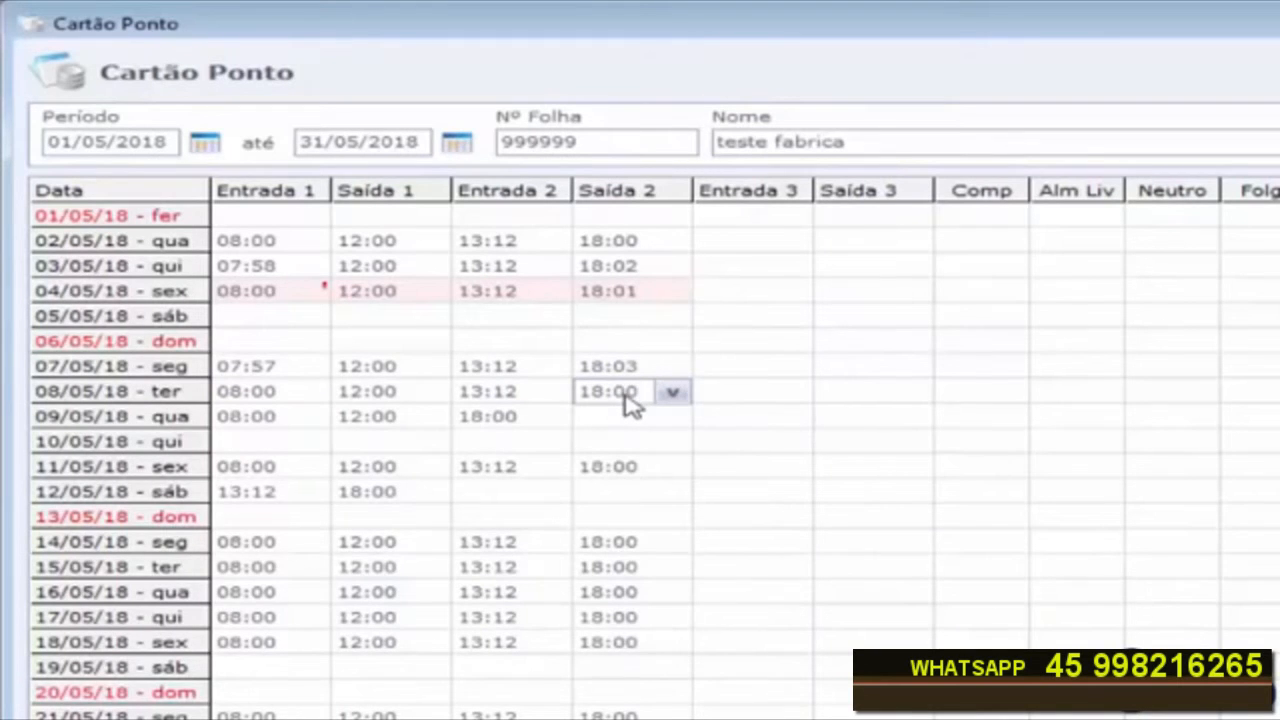
type("00")
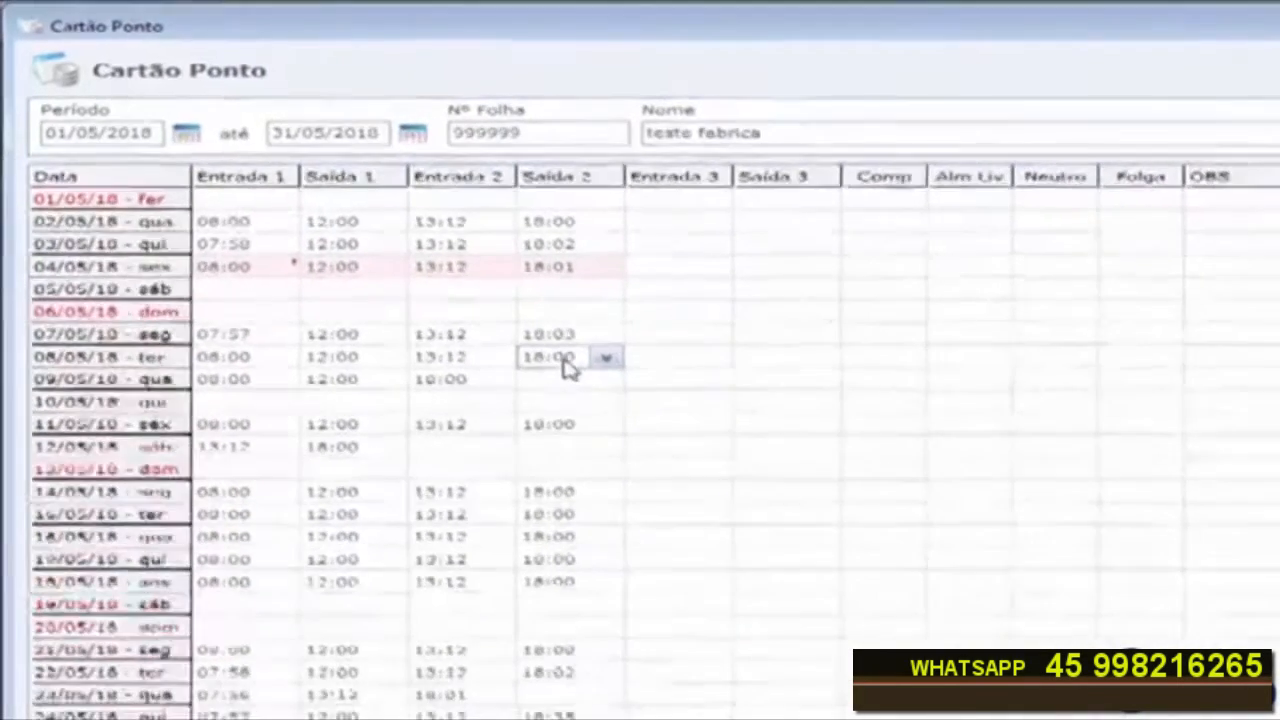
key("Return")
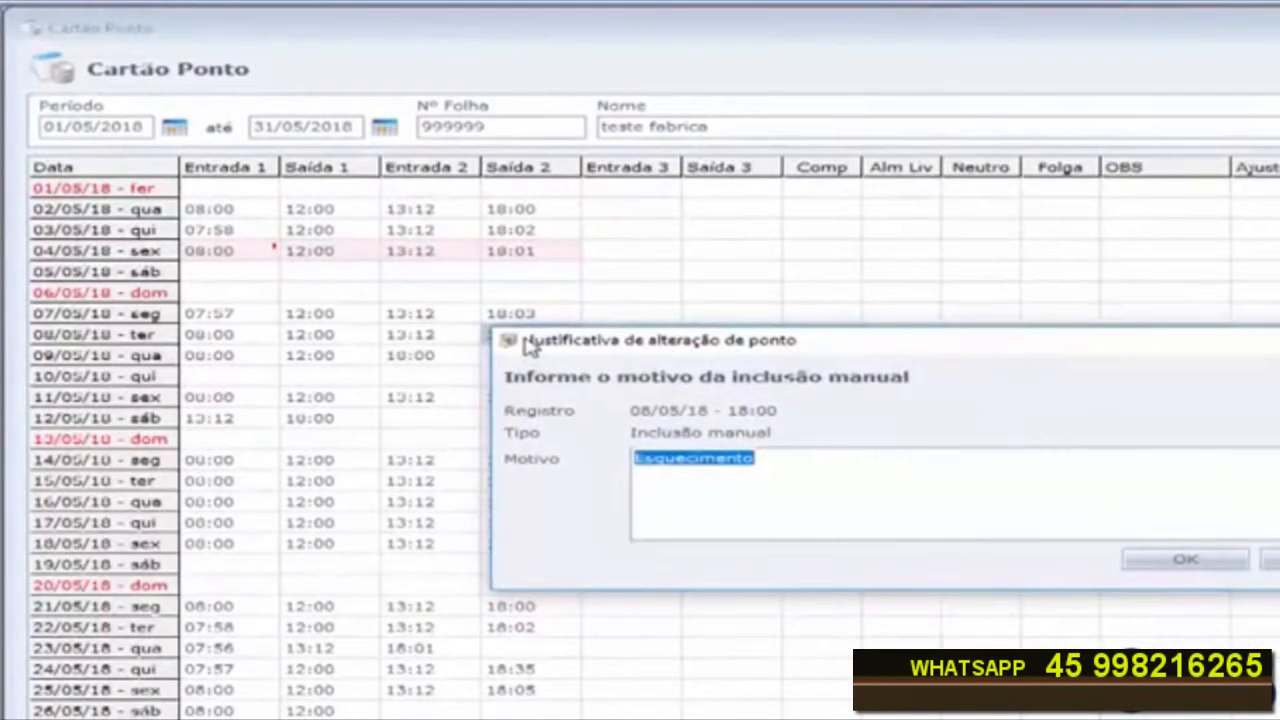
left_click(798, 462)
left_click_drag(756, 460, 599, 466)
left_click(1188, 562)
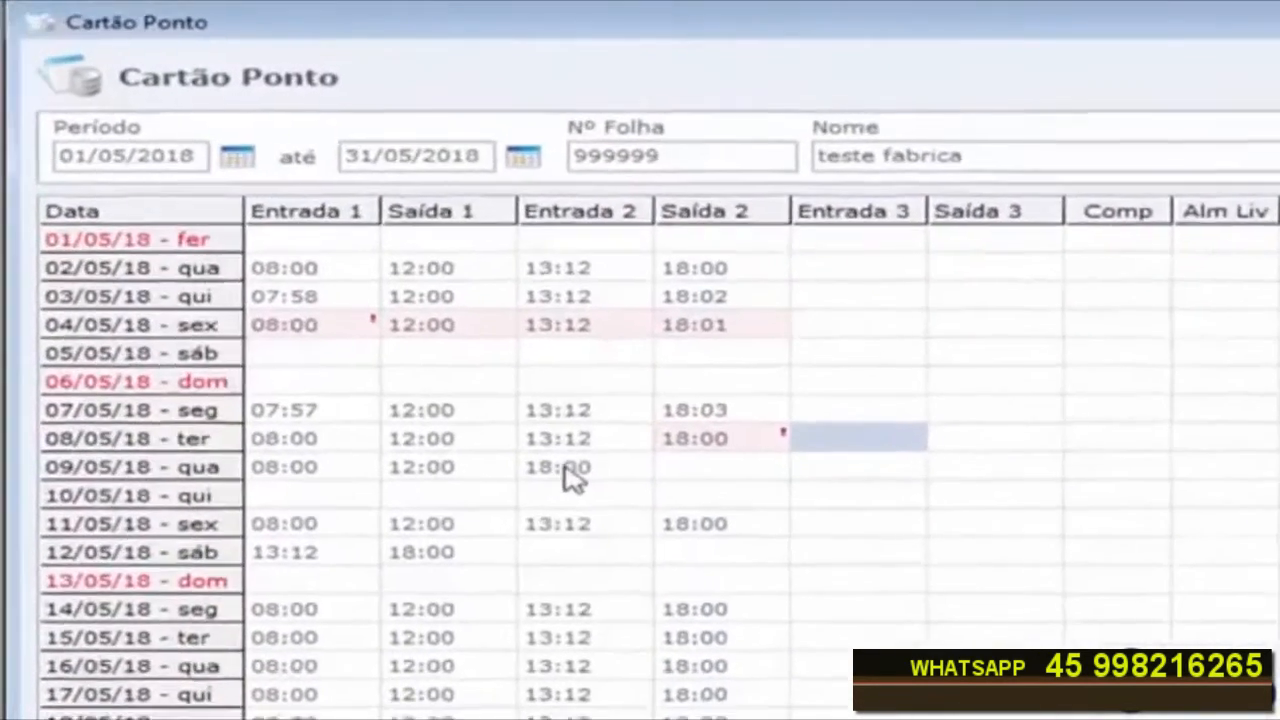
Step: Move the 09/05/18 18:00 punch into Saída 2 and add a 13:12 Entrada 2 punch with the justification Esquecimento
left_click(415, 355)
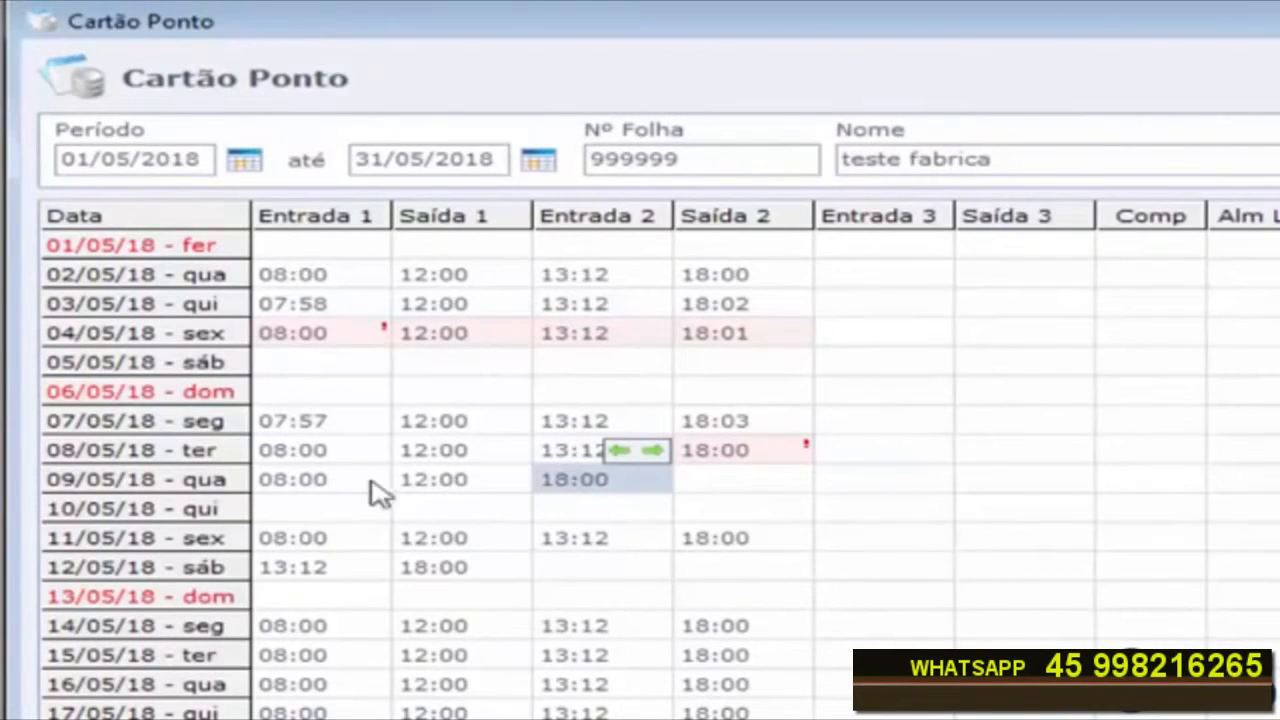
left_click(298, 497)
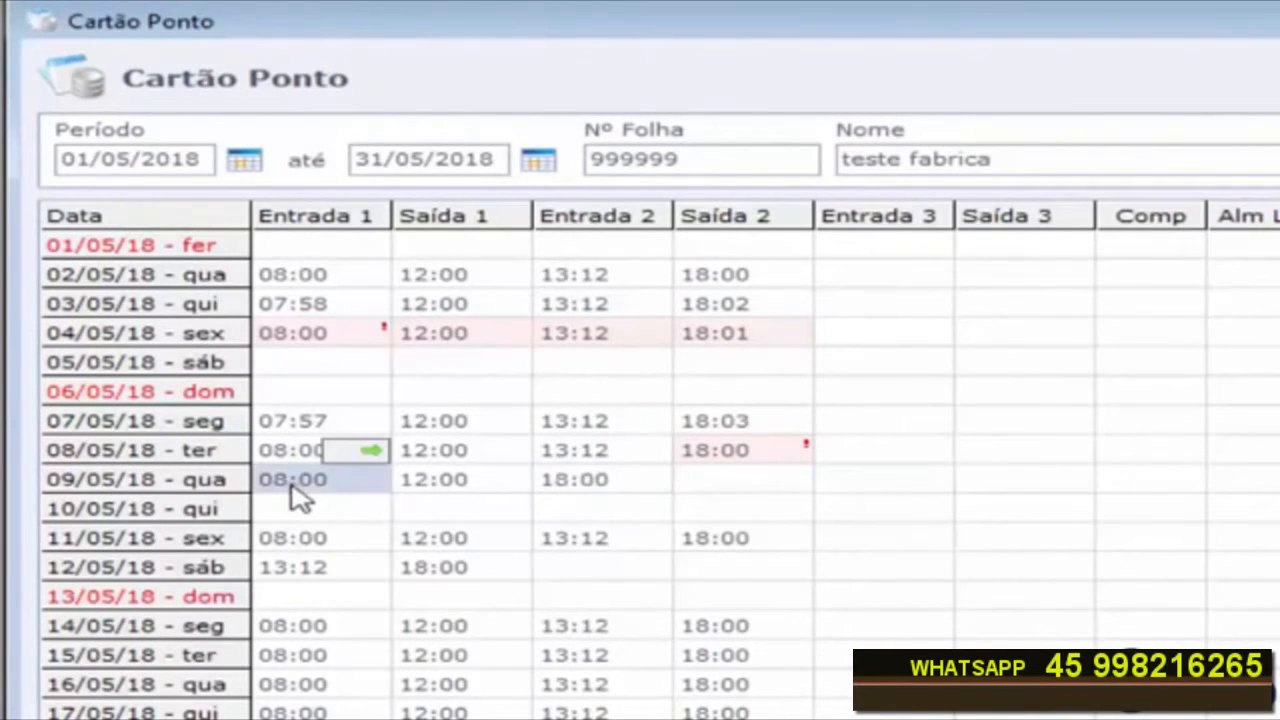
left_click(455, 488)
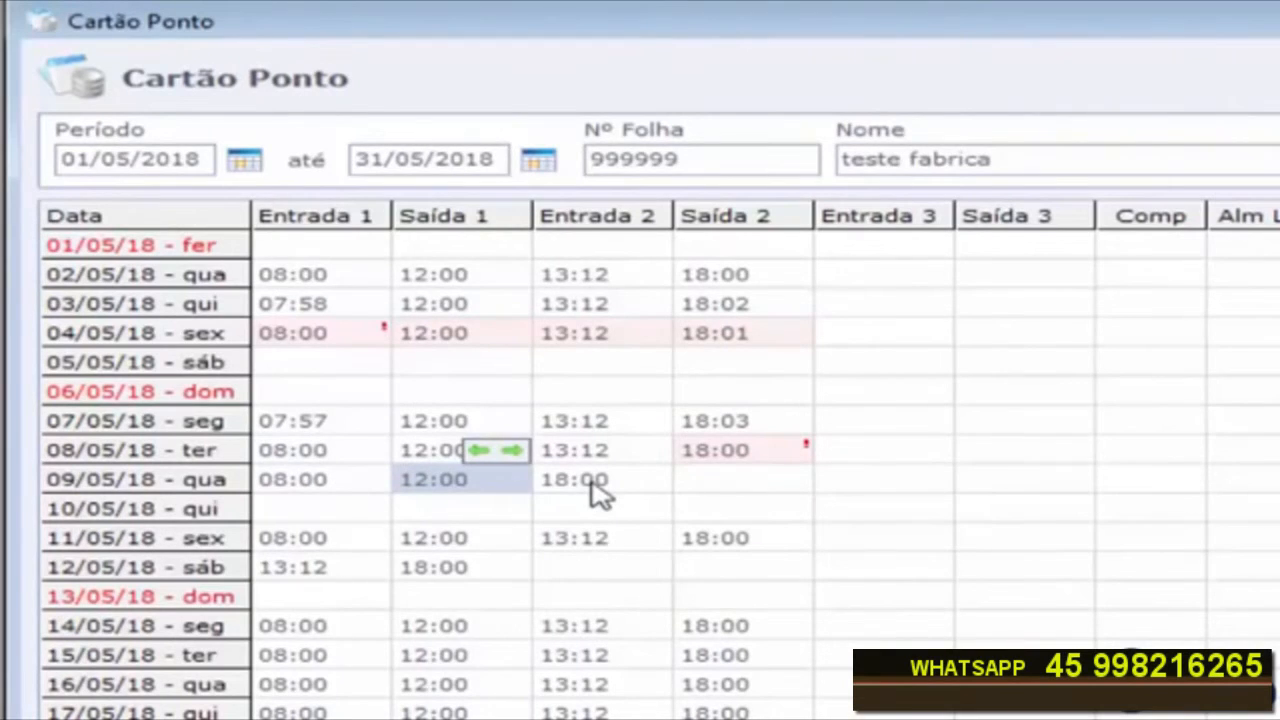
left_click(597, 490)
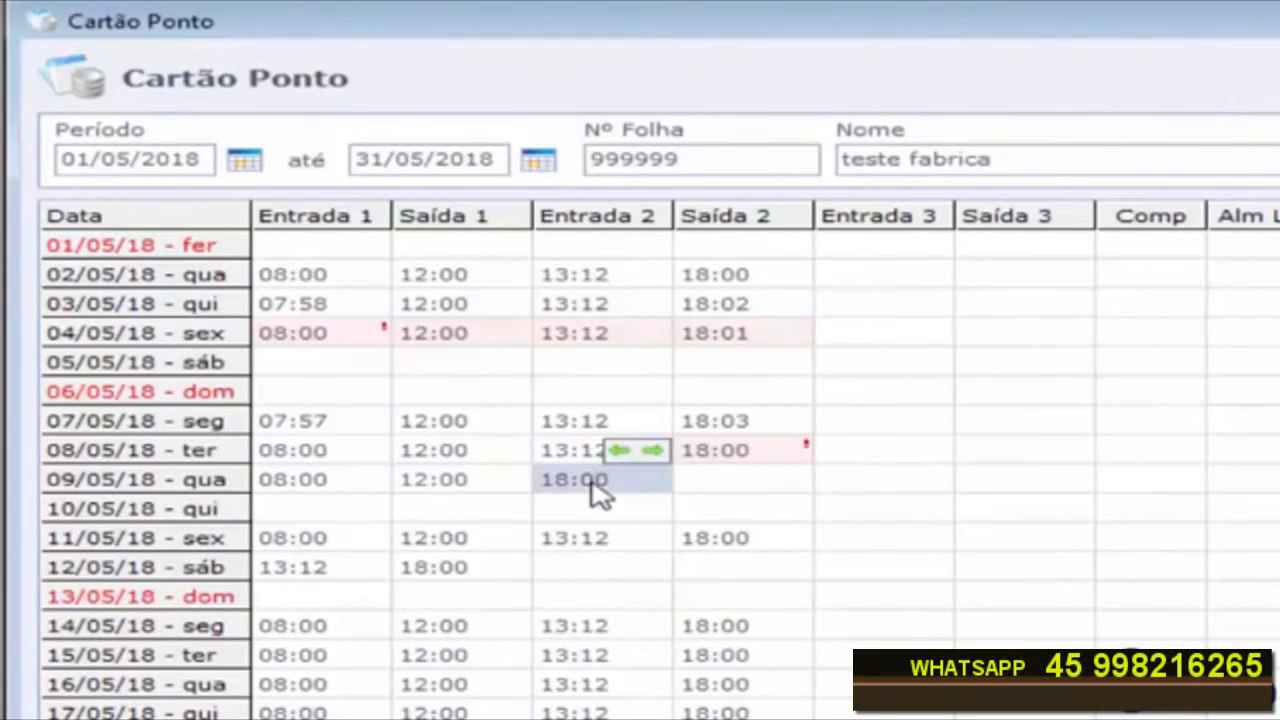
left_click(655, 451)
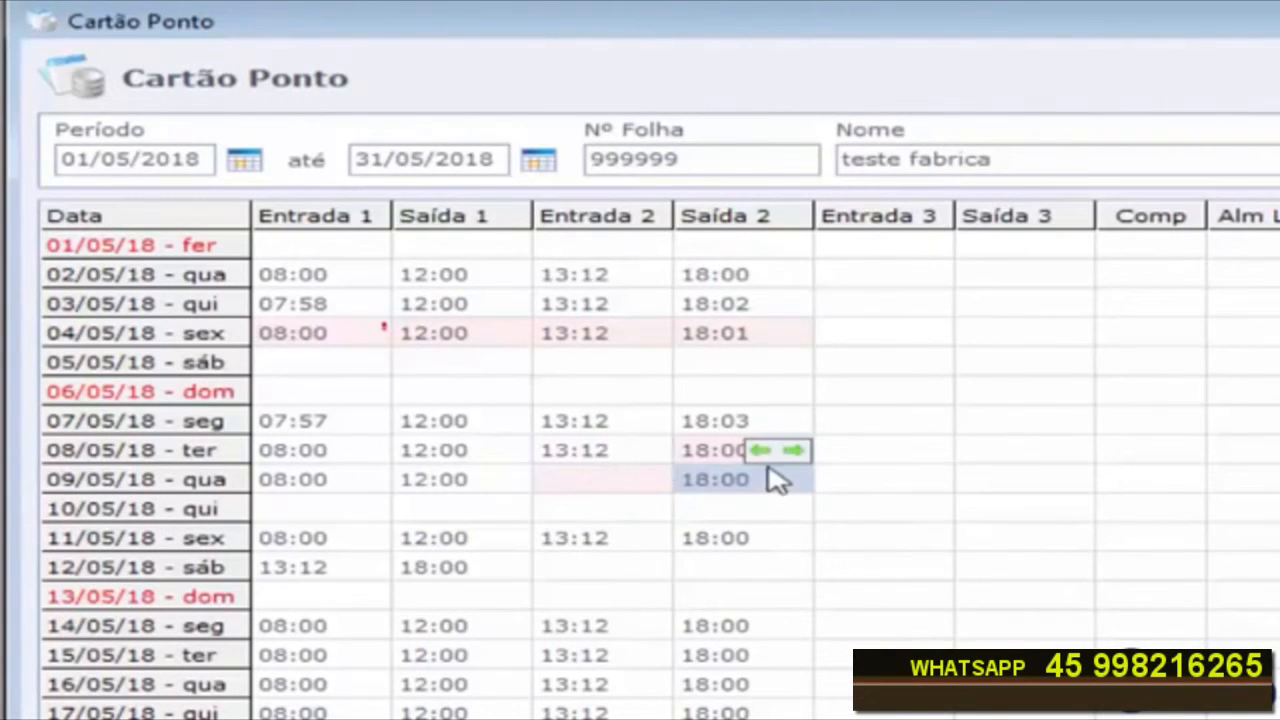
left_click(601, 493)
type("13:12")
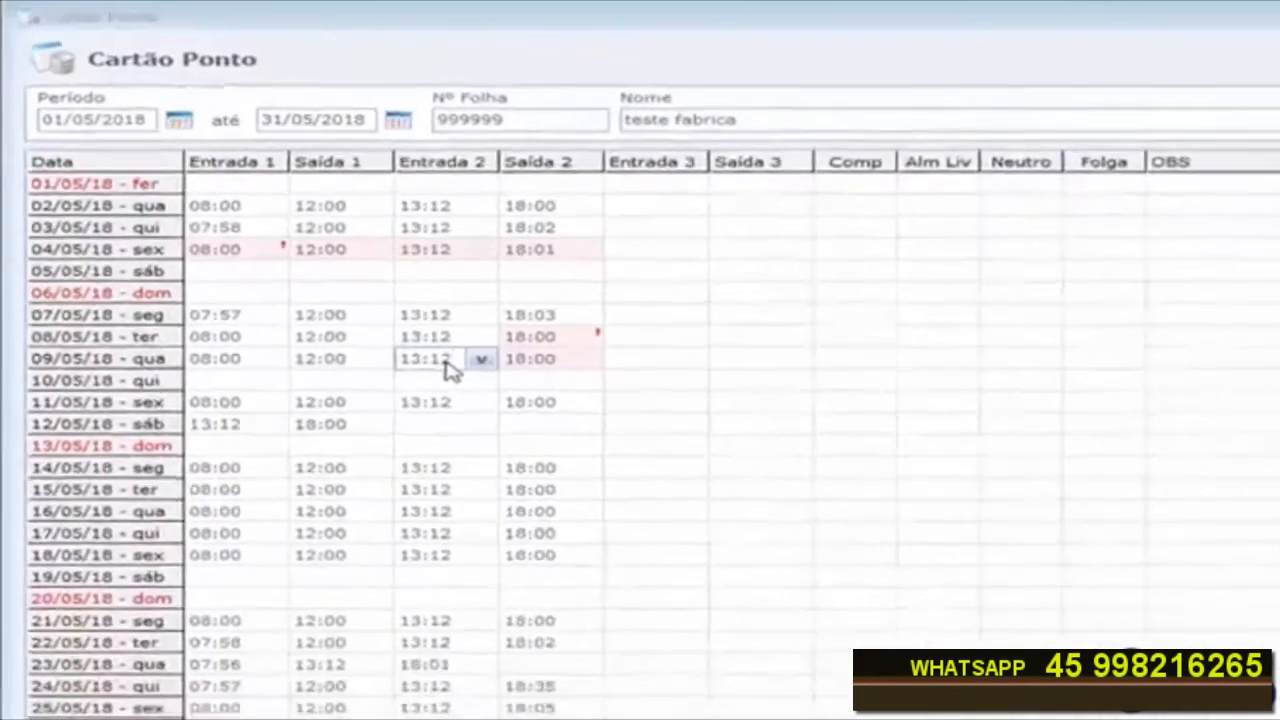
key("Return")
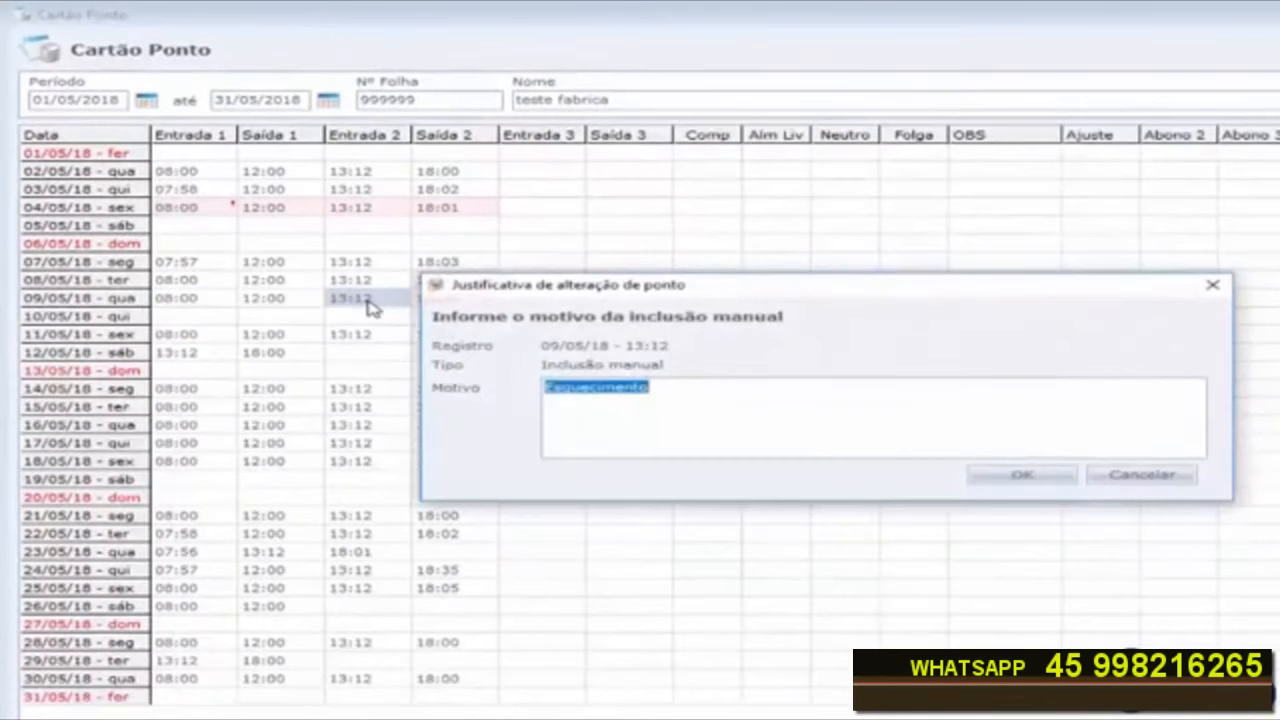
left_click(1018, 478)
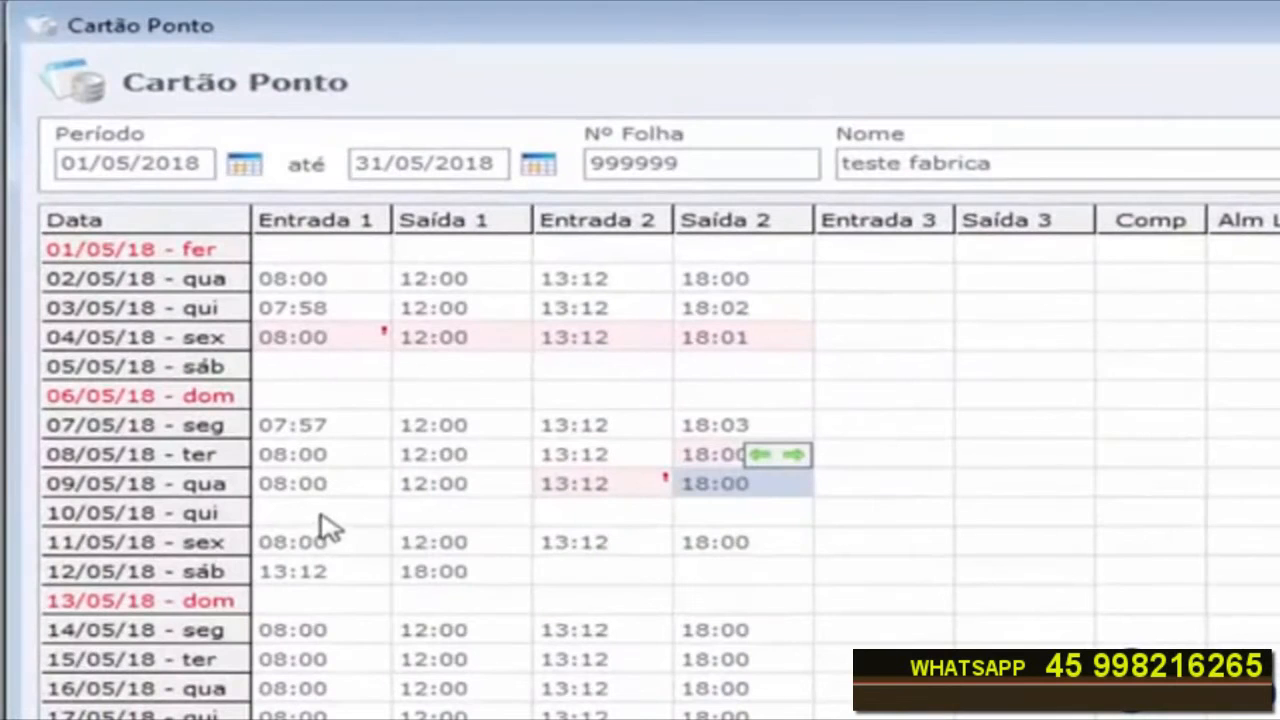
Step: Justify 10/05/18's Entrada 1 and Saída 1 with a new justification named Atestado
left_click_drag(323, 518, 755, 522)
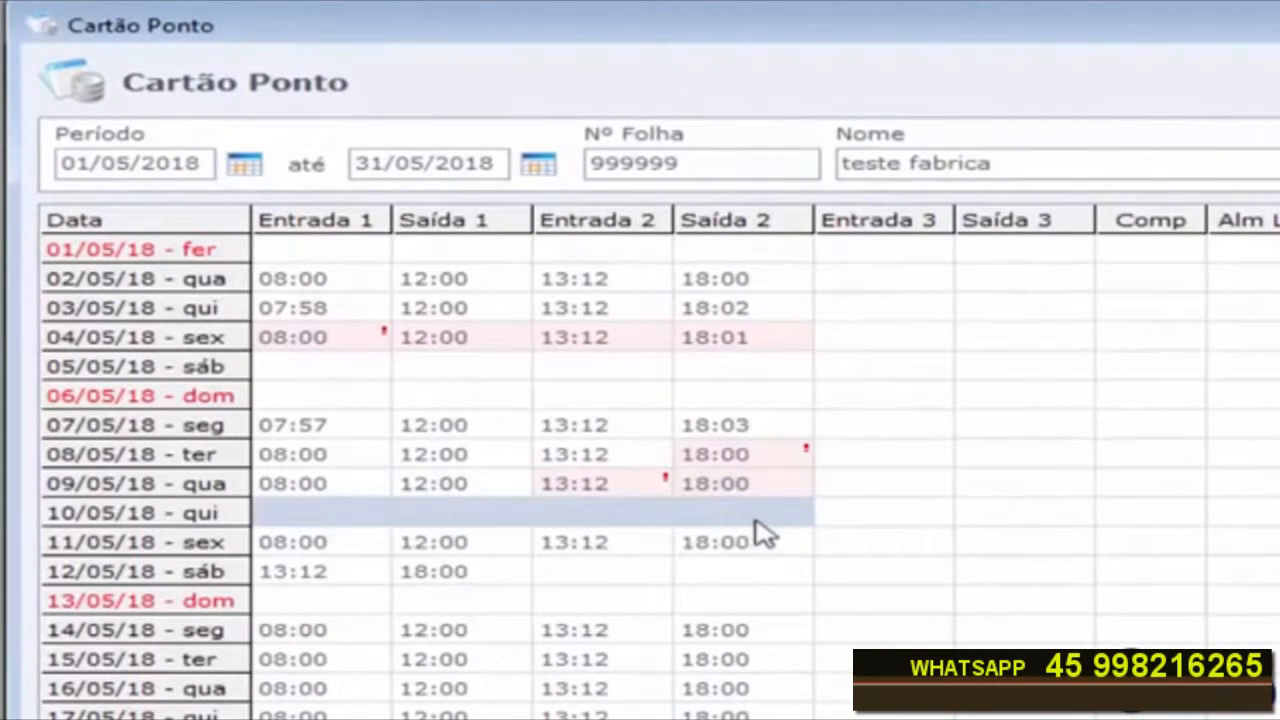
left_click(310, 520)
left_click_drag(480, 525, 706, 525)
left_click(314, 526)
left_click(430, 525)
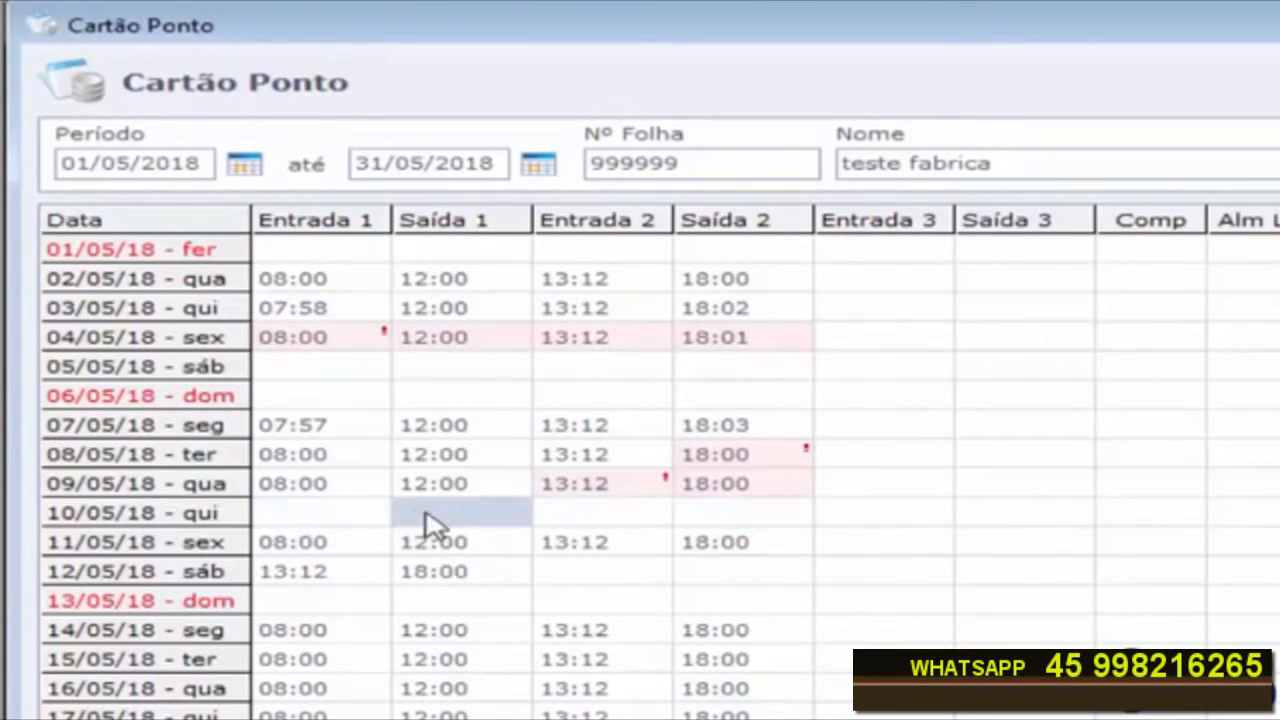
left_click(337, 527)
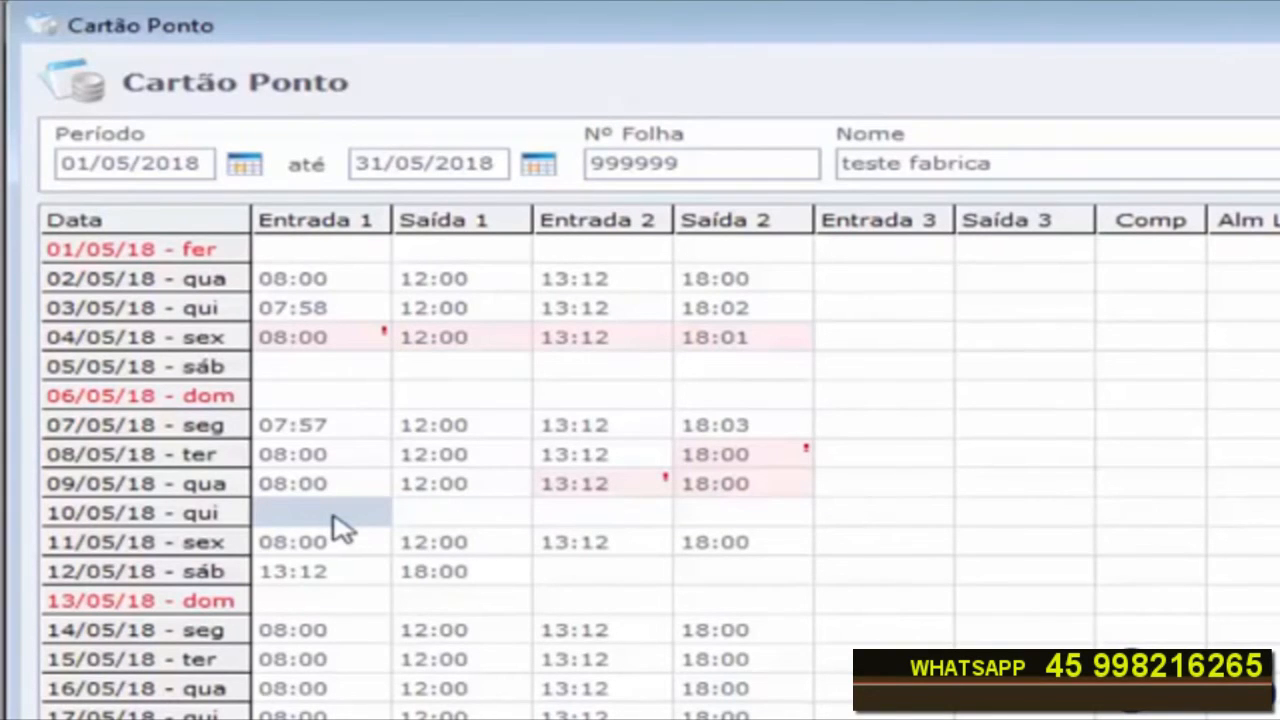
left_click(337, 527)
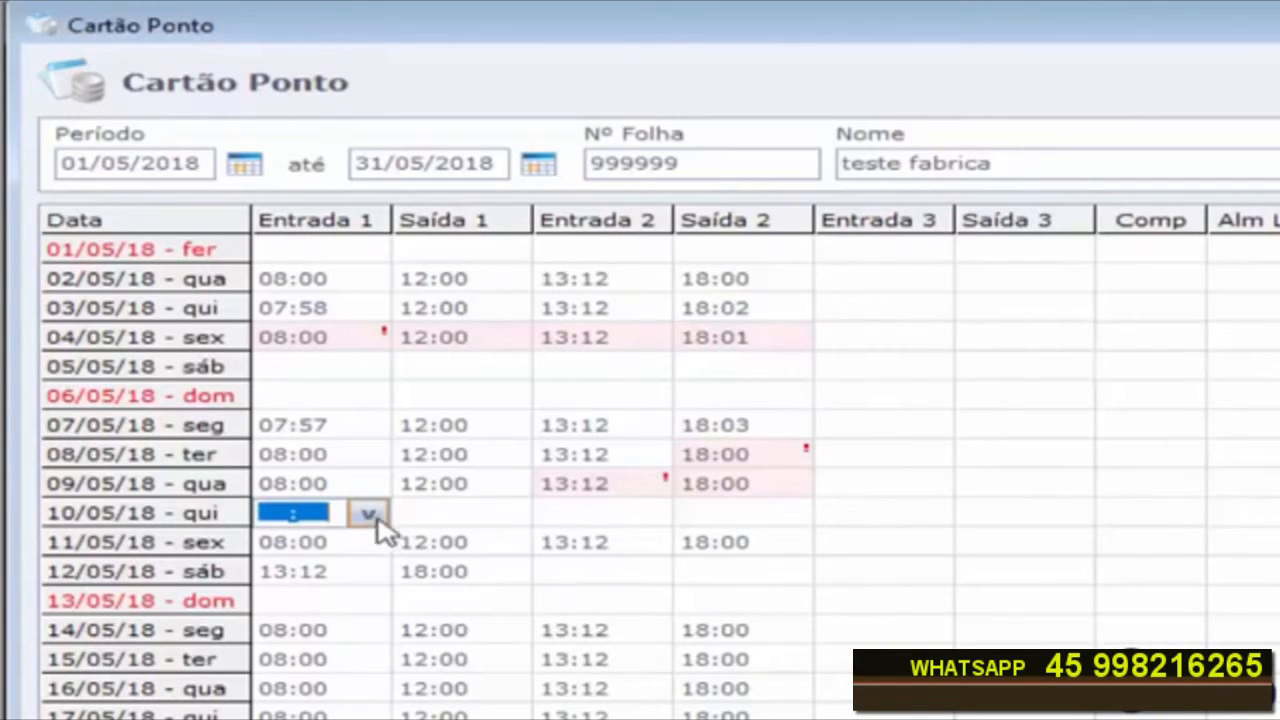
left_click(457, 516)
left_click(336, 516)
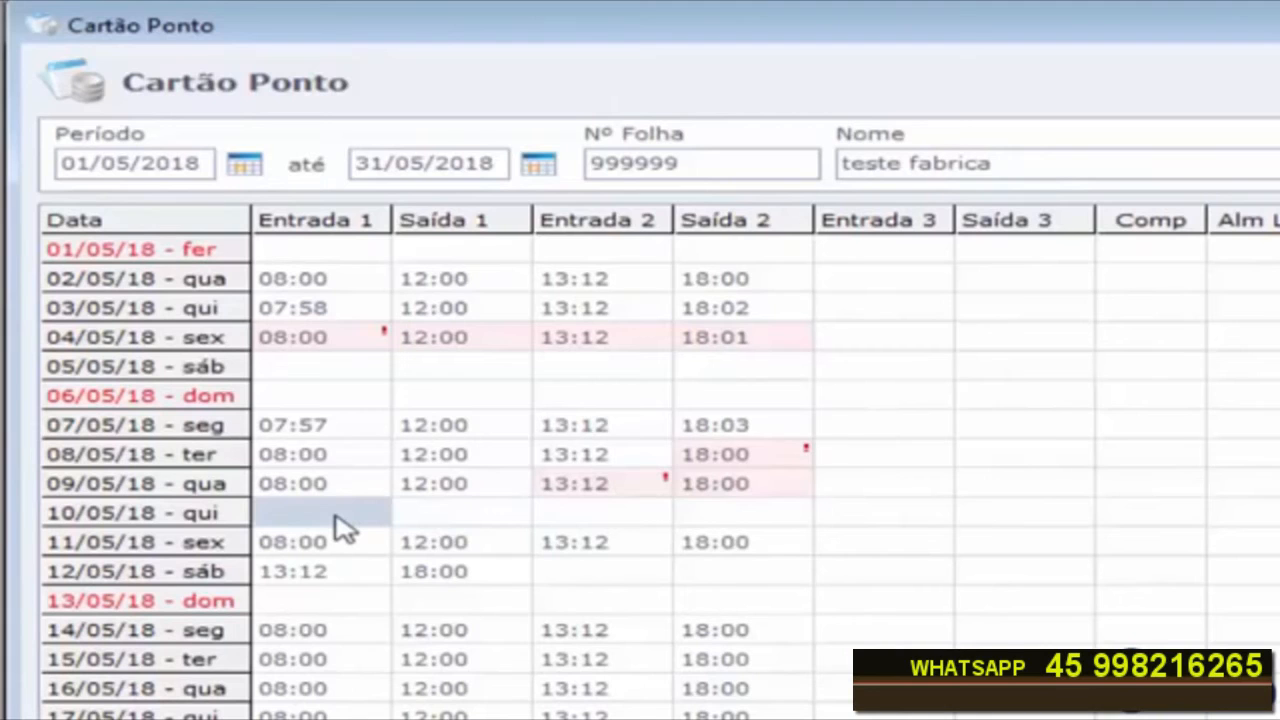
right_click(338, 528)
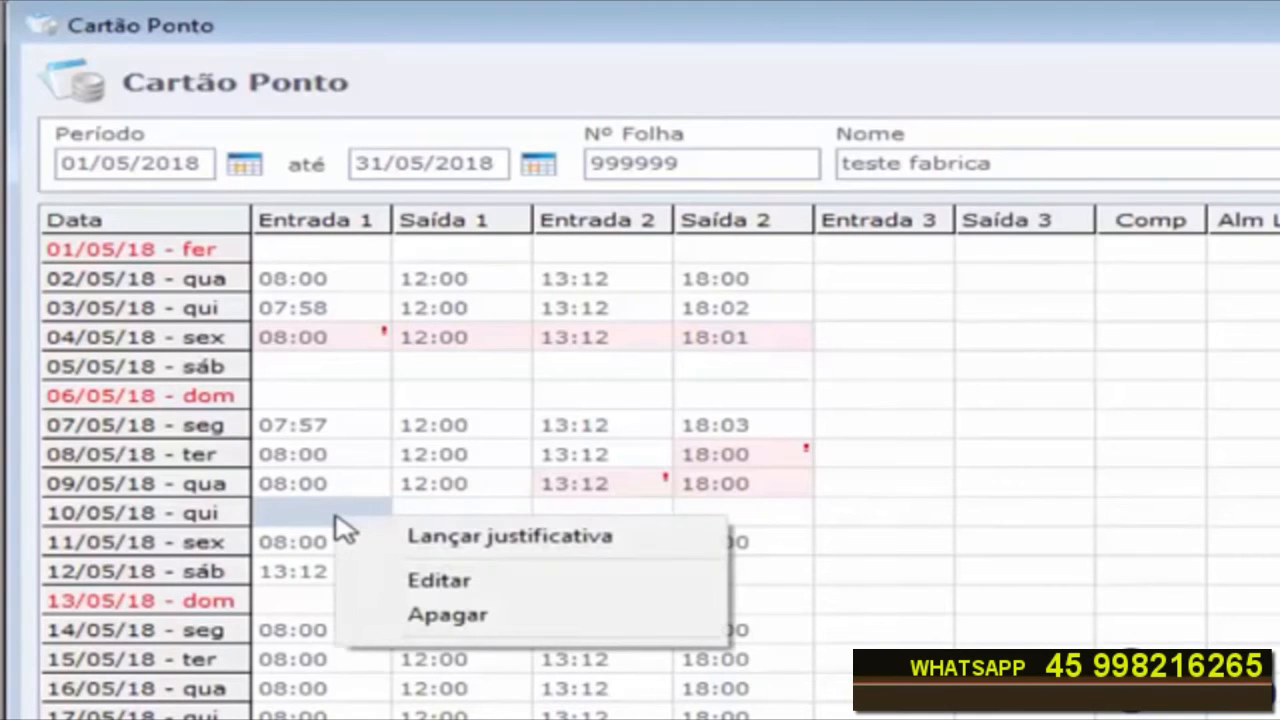
left_click(447, 546)
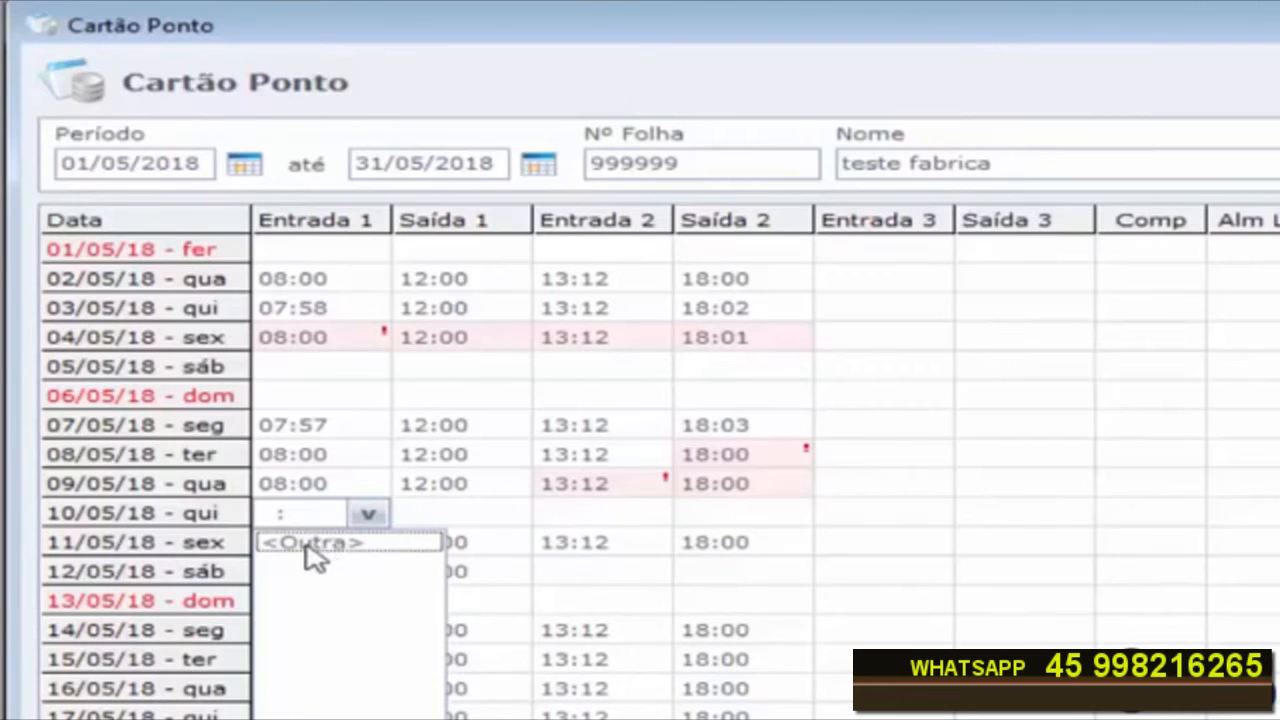
left_click(214, 548)
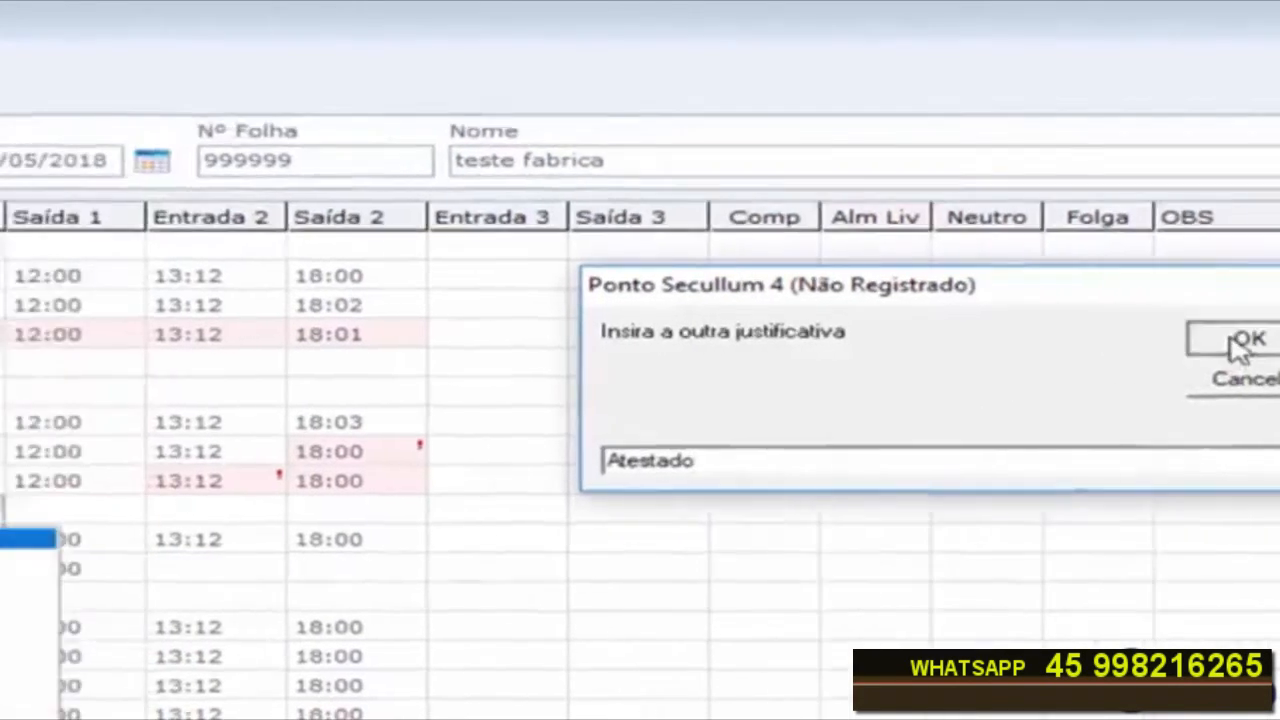
left_click(1054, 335)
Step: Apply the Atestad justification to 10/05/18's Entrada 2 and Saída 2 as well
left_click_drag(306, 527, 430, 525)
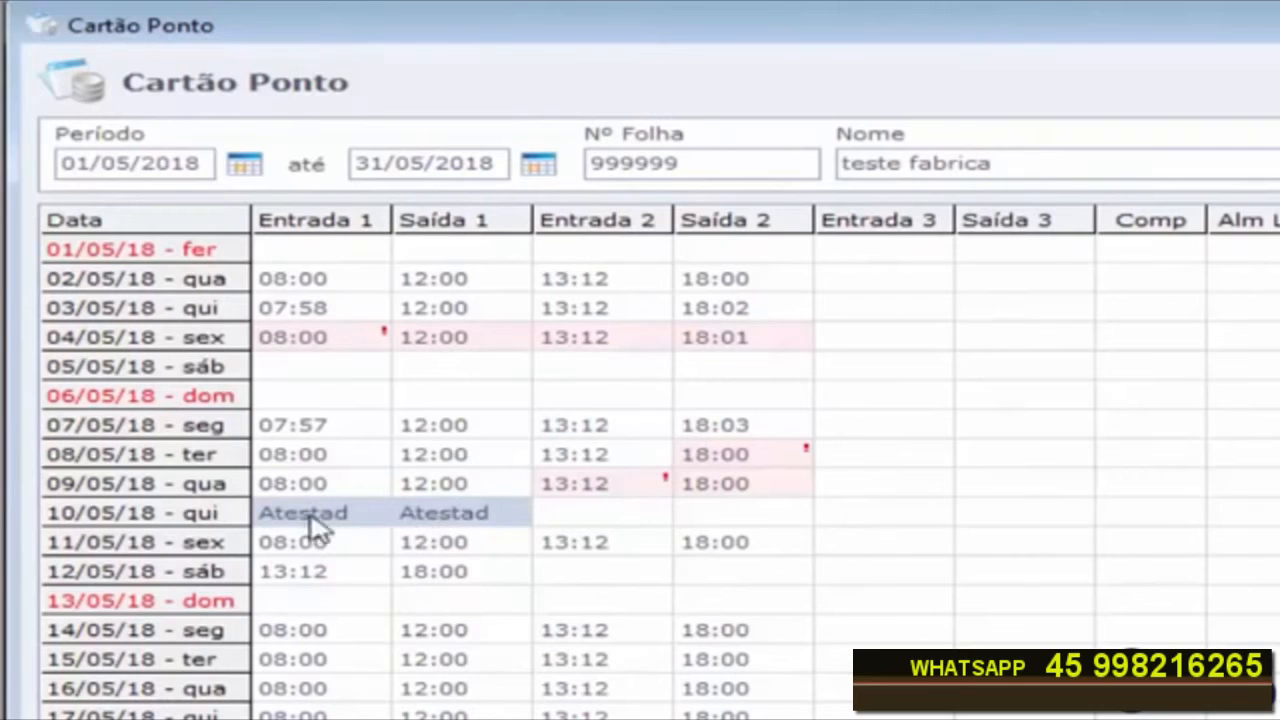
left_click(617, 526)
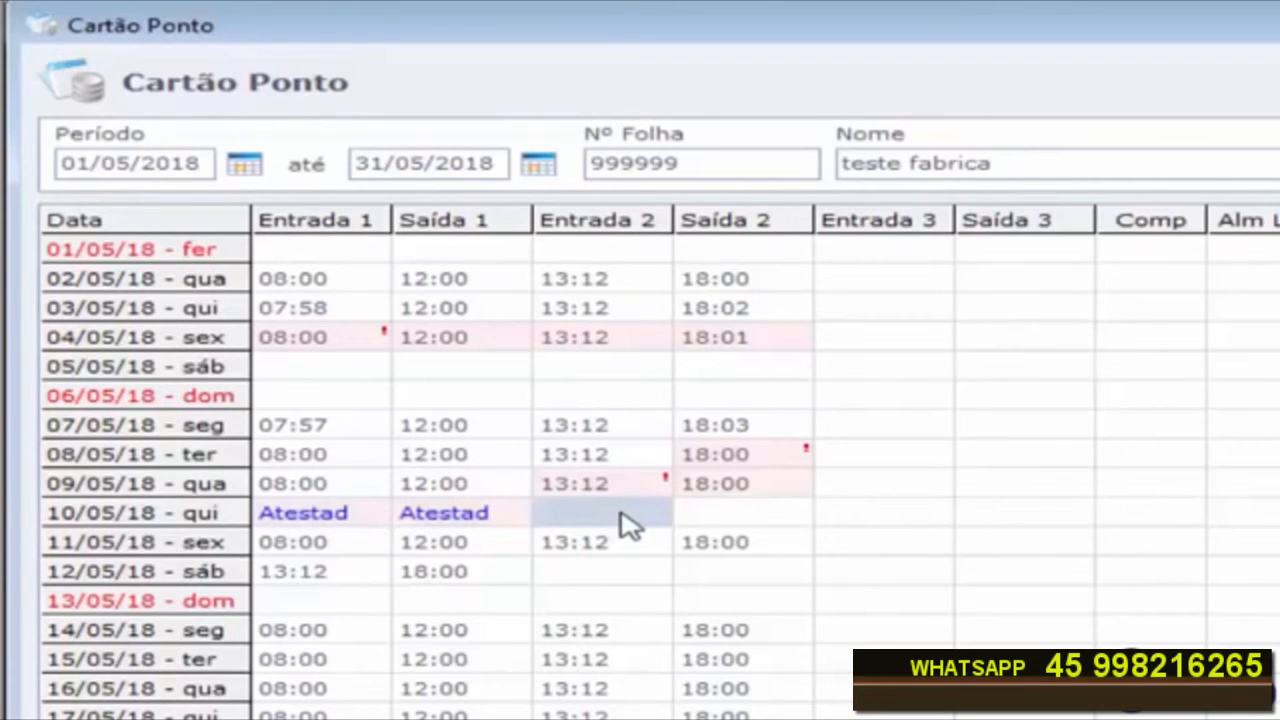
right_click(631, 522)
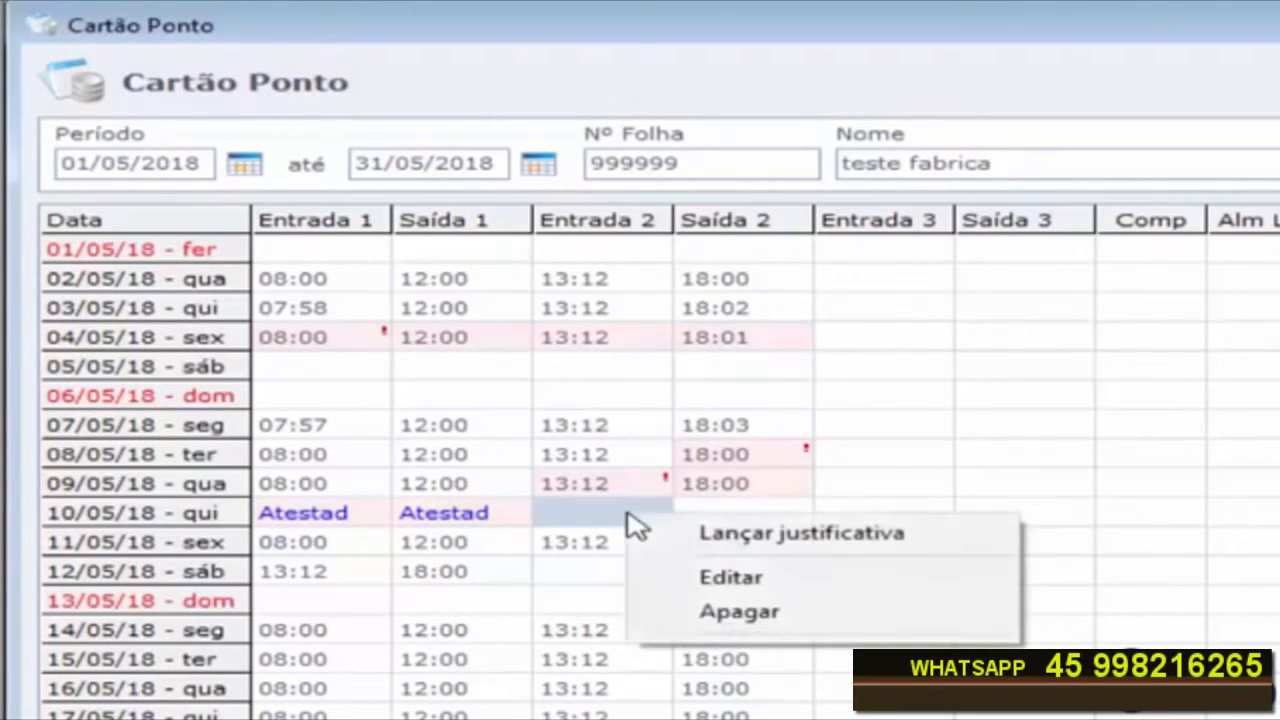
left_click(722, 545)
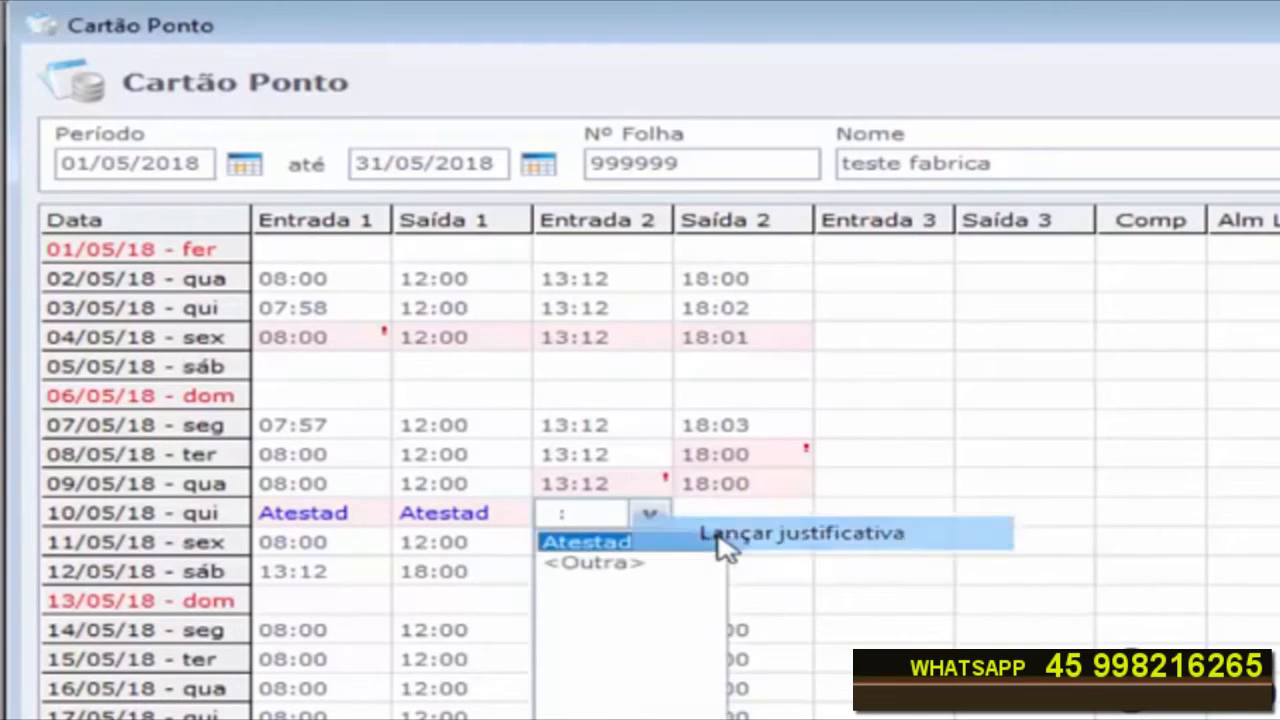
left_click(600, 543)
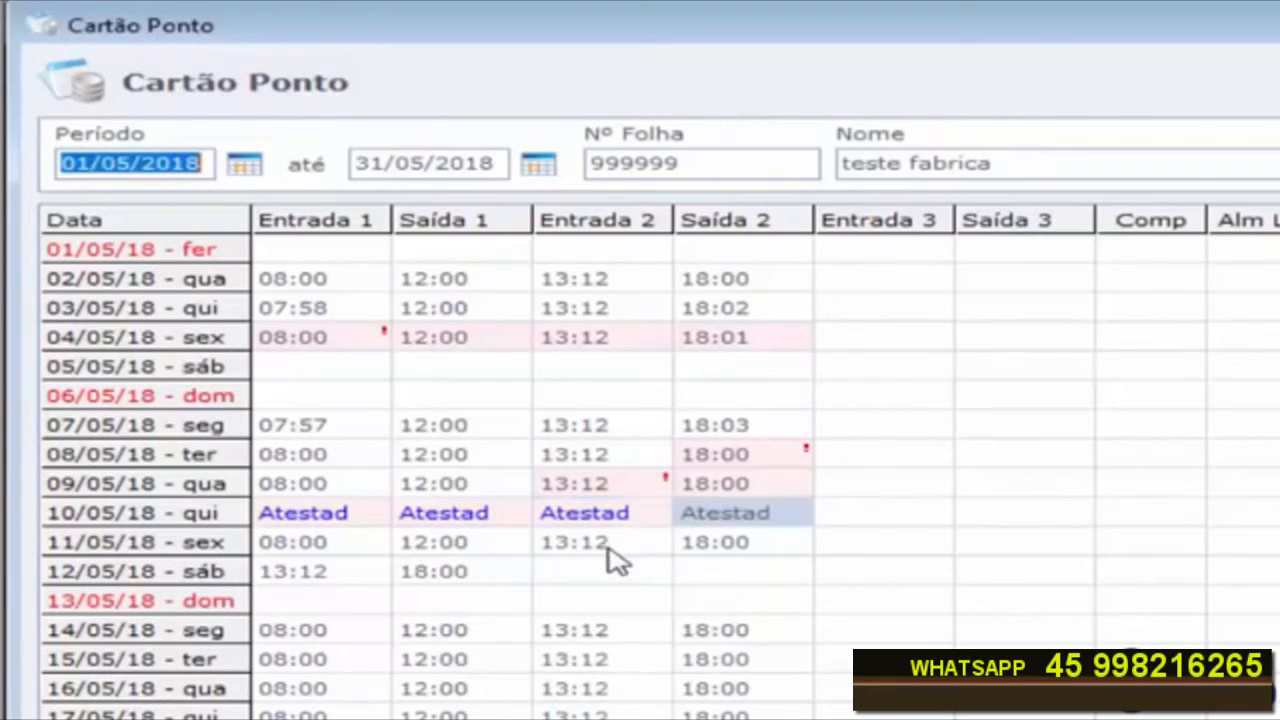
left_click_drag(320, 525, 734, 513)
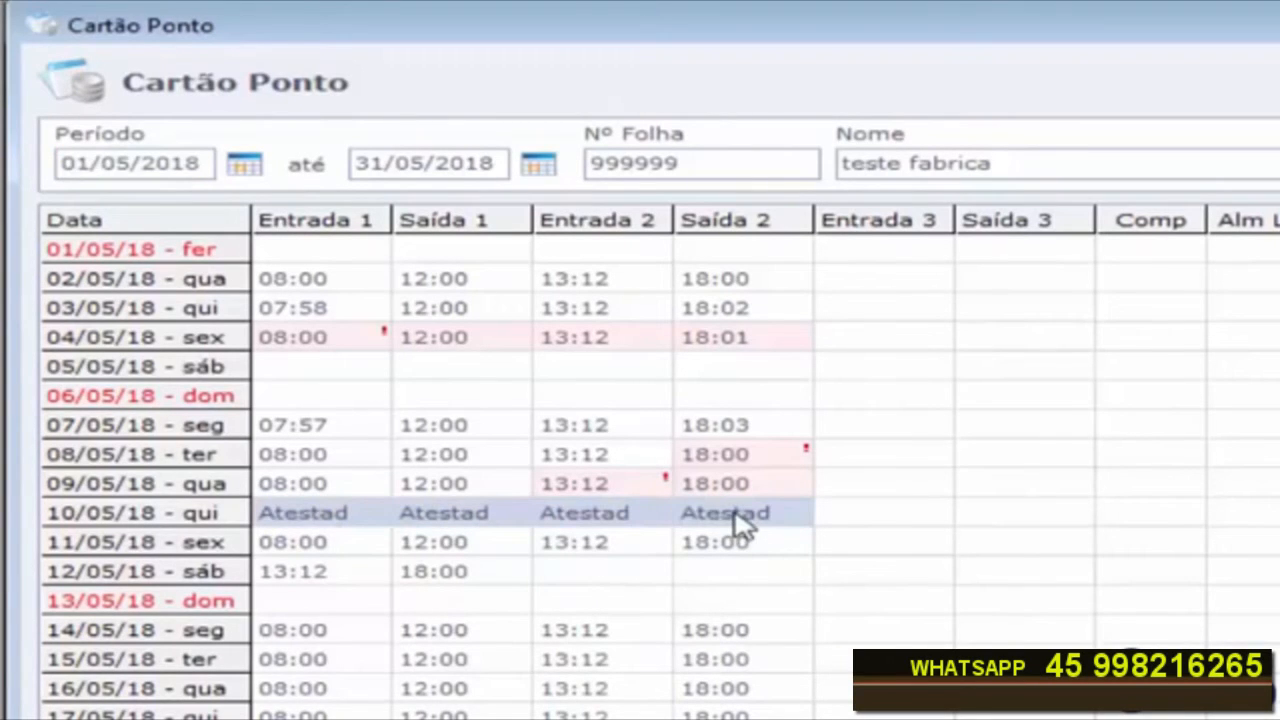
Step: Examine the punches recorded on 11/05/18 and 12/05/18
left_click(298, 545)
left_click(297, 547)
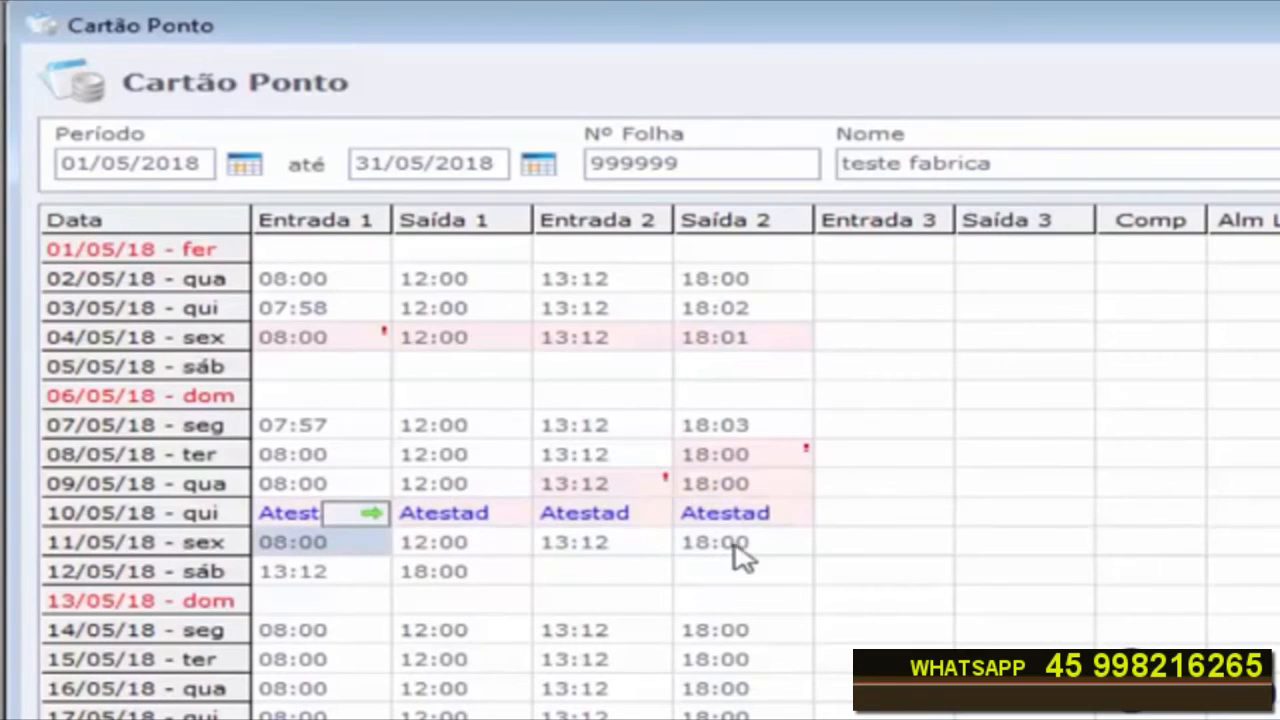
left_click(305, 578)
left_click(415, 572)
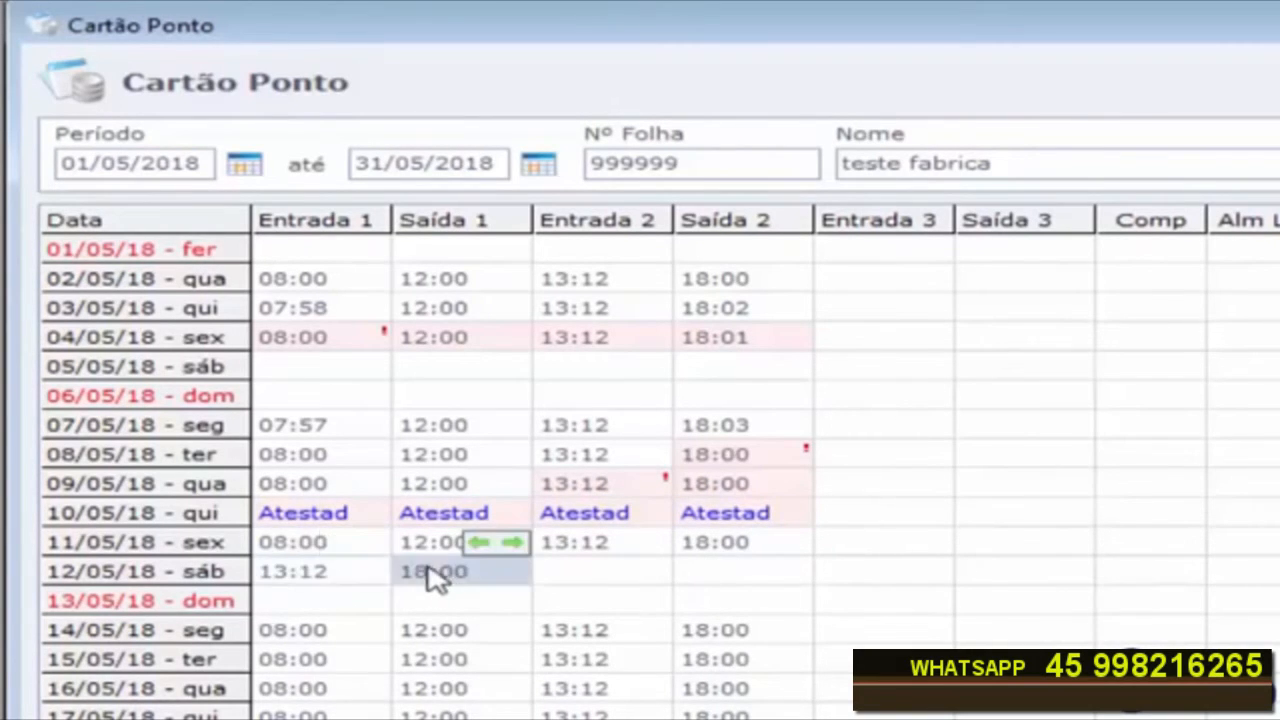
left_click(278, 585)
left_click(415, 583)
left_click(303, 566)
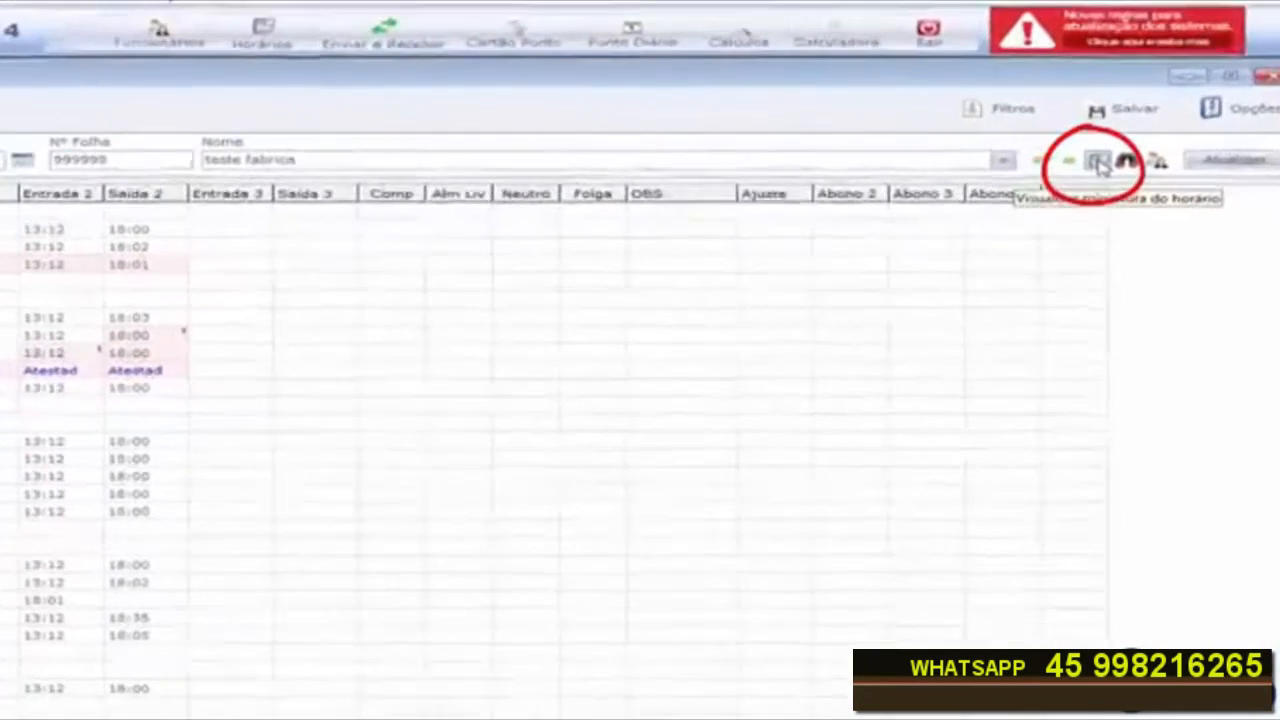
Step: Open the schedule thumbnail to review the expected work hours, then close it
left_click(1092, 167)
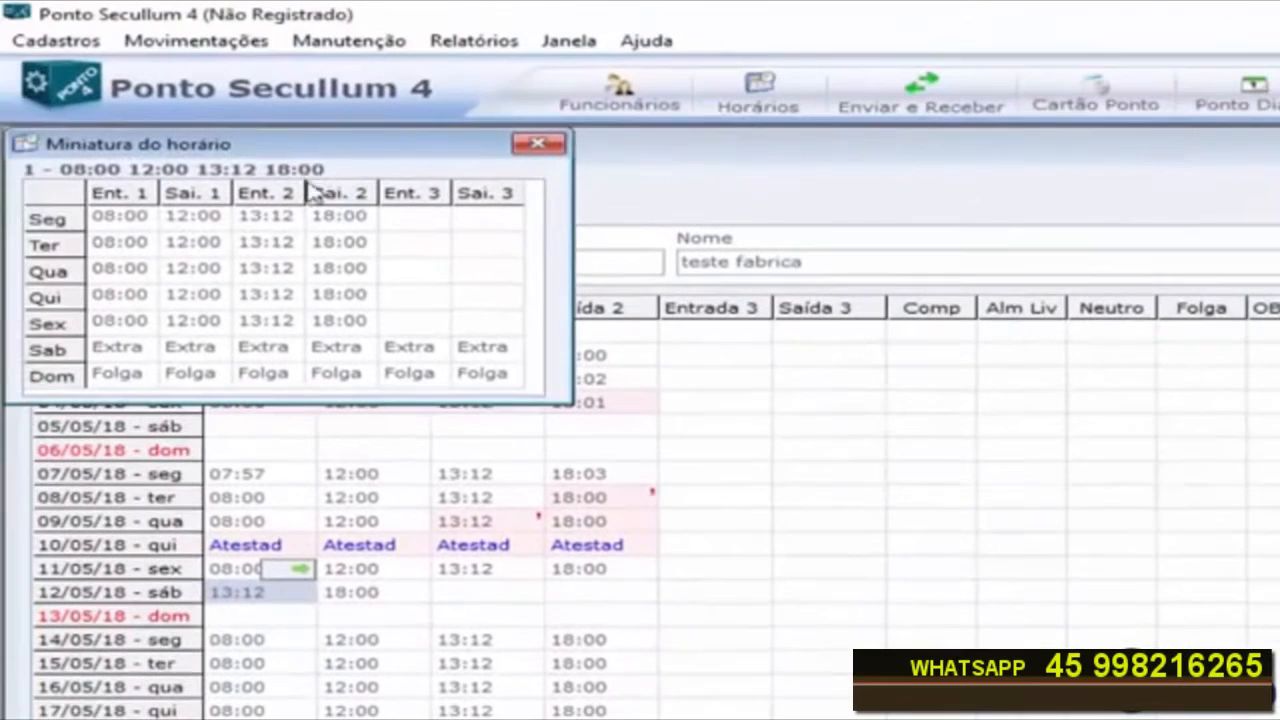
left_click_drag(310, 155, 418, 303)
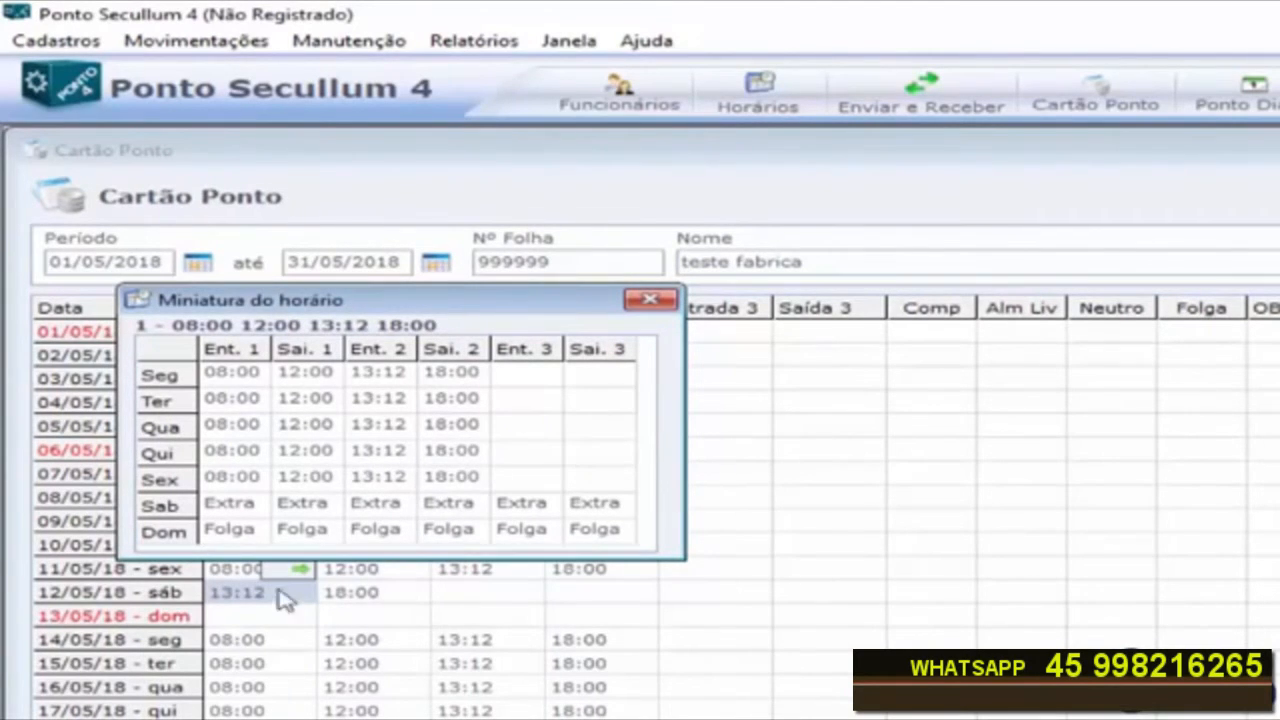
left_click(650, 300)
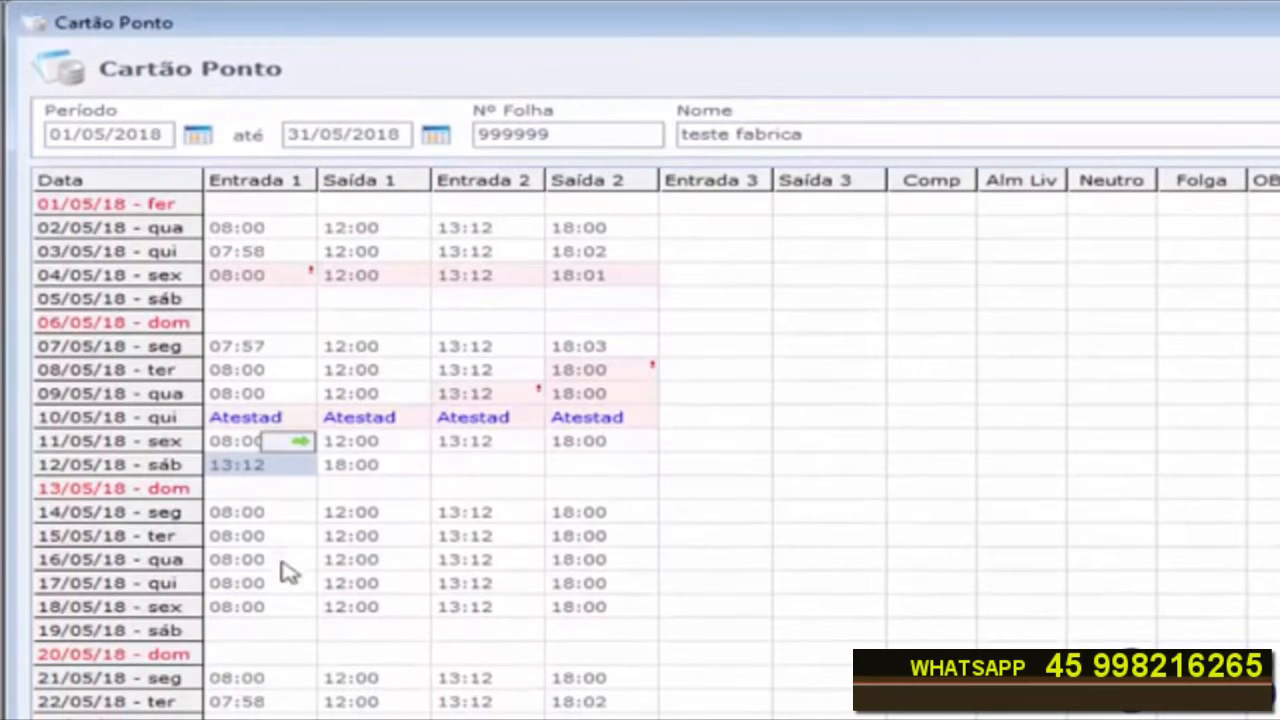
Step: Shift the 23/05/18 punches so 18:01 sits in Saída 2 and 13:12 in Entrada 2, leaving Saída 1 empty
left_click_drag(244, 522, 586, 609)
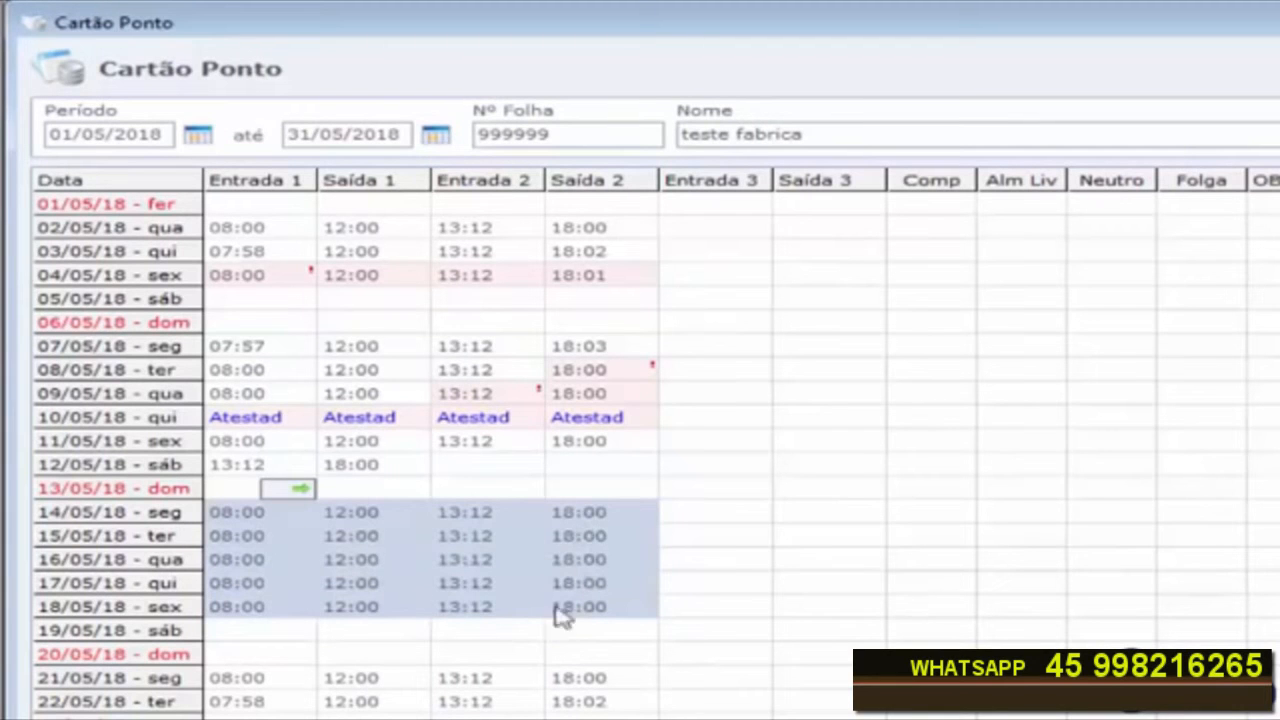
scroll(247, 690, "down", 3)
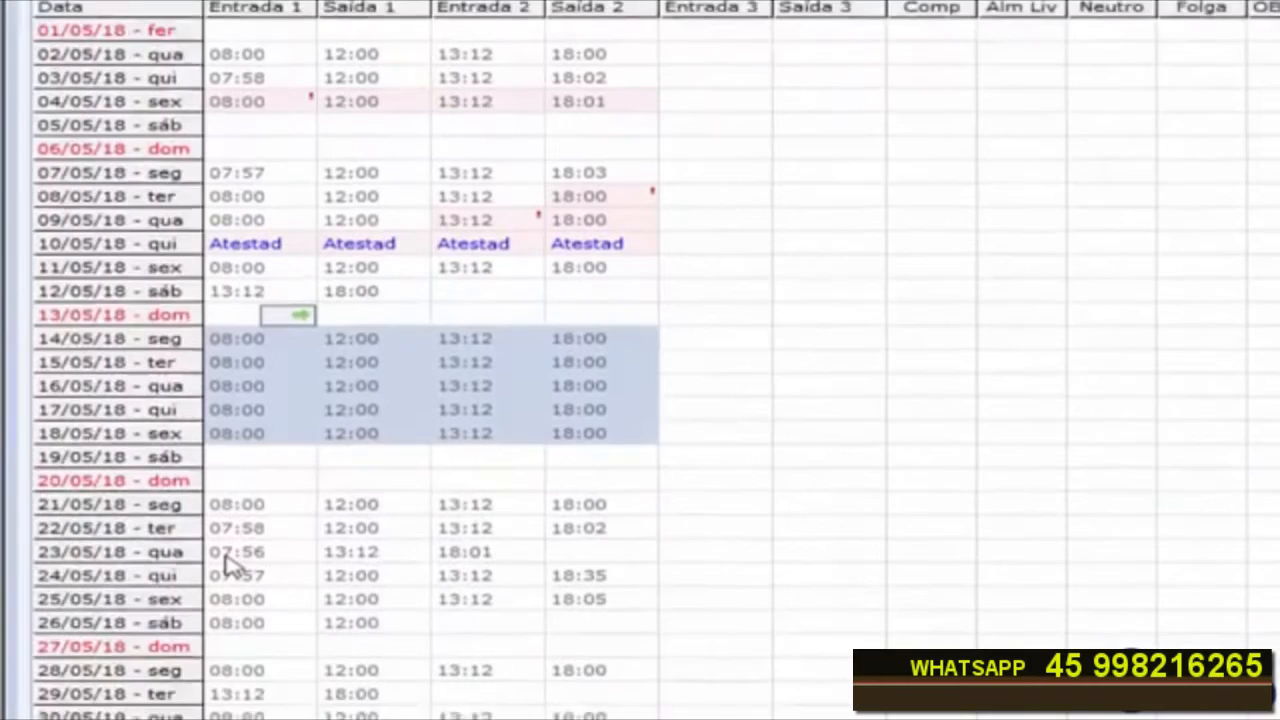
left_click(227, 556)
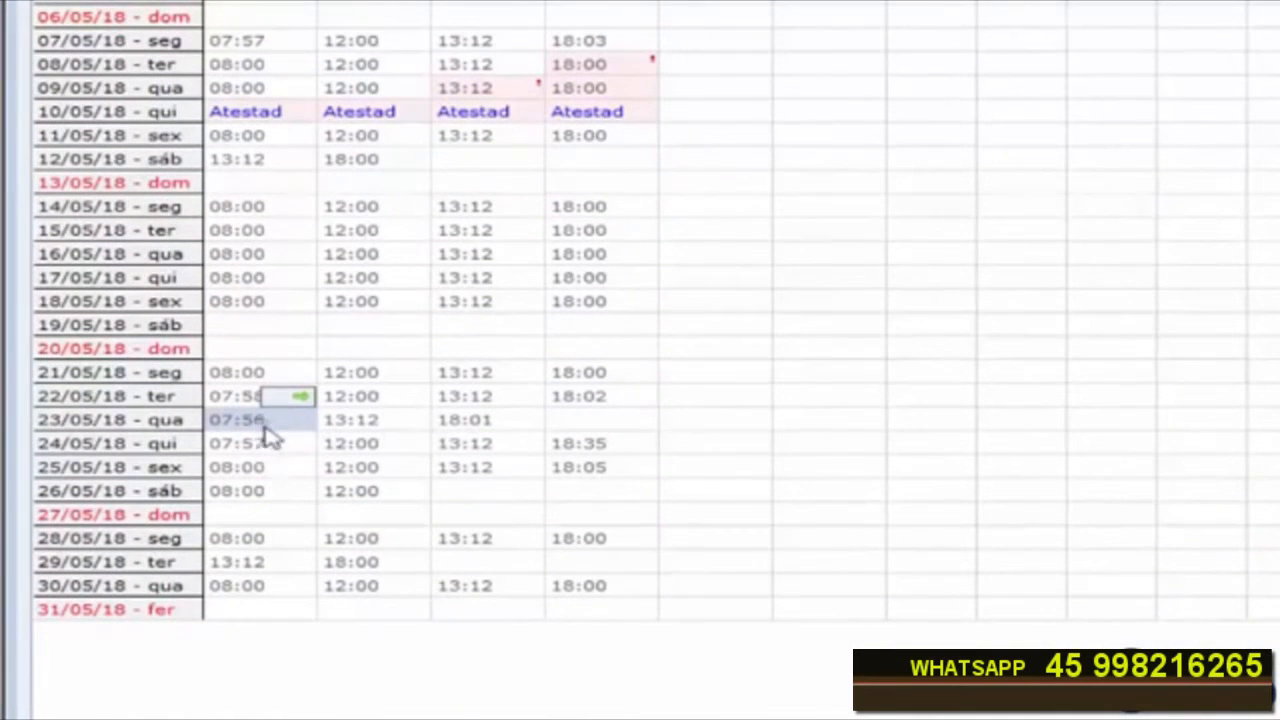
left_click(475, 426)
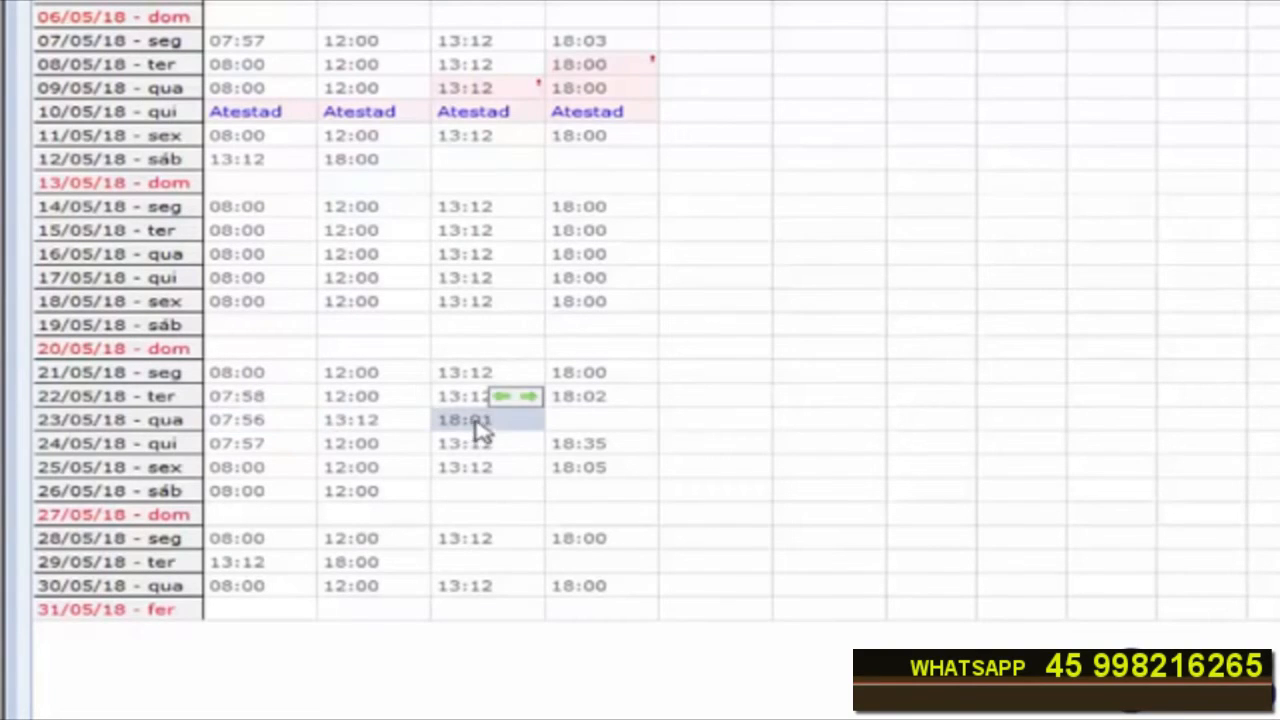
left_click(530, 398)
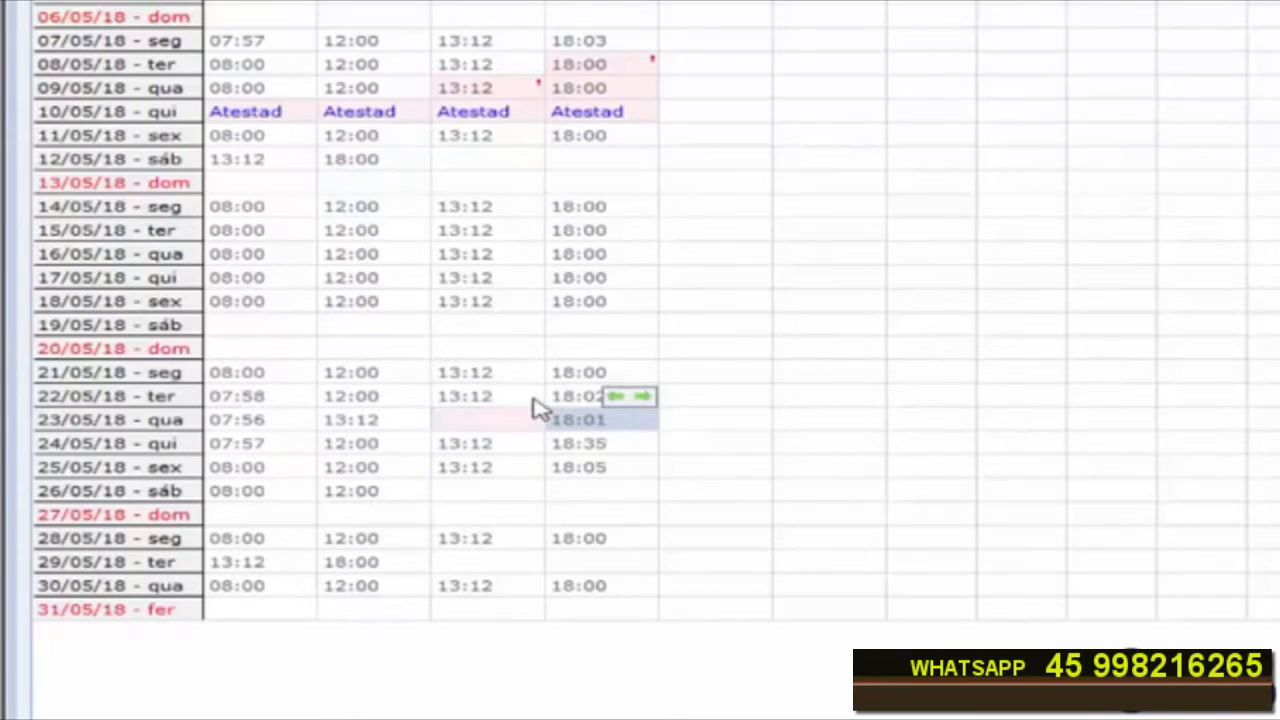
left_click(372, 426)
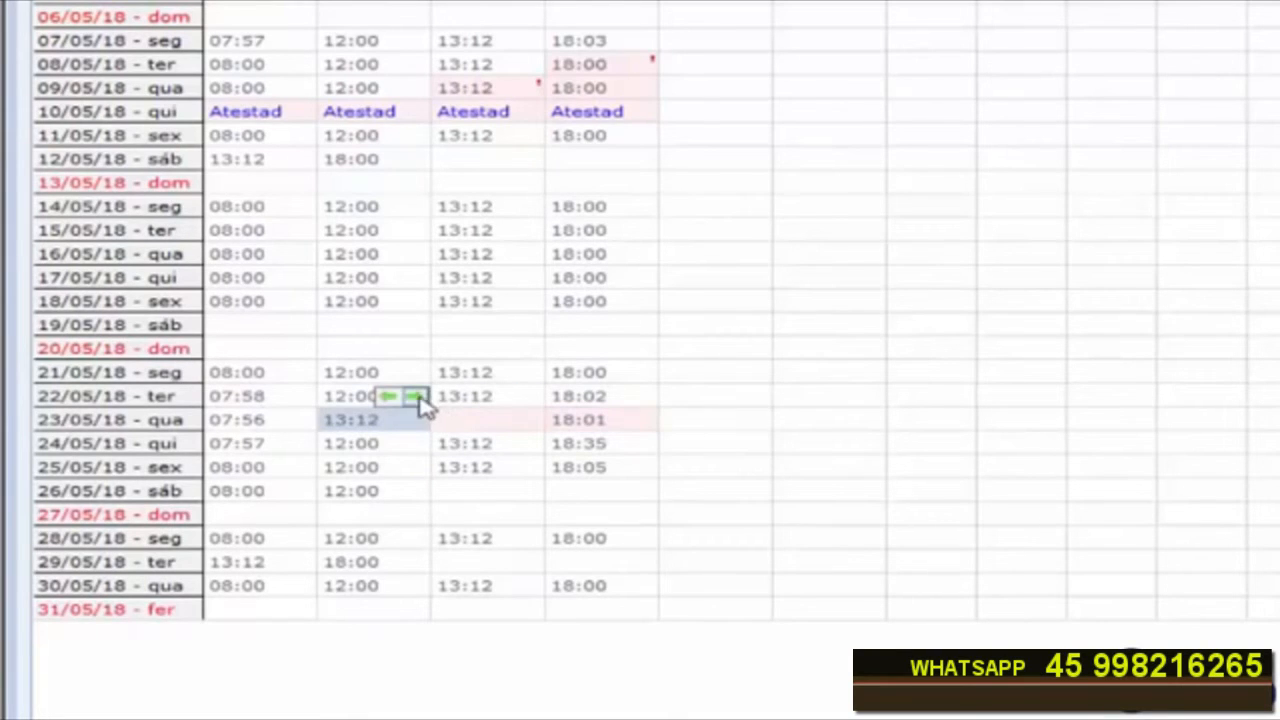
left_click(422, 400)
left_click(360, 423)
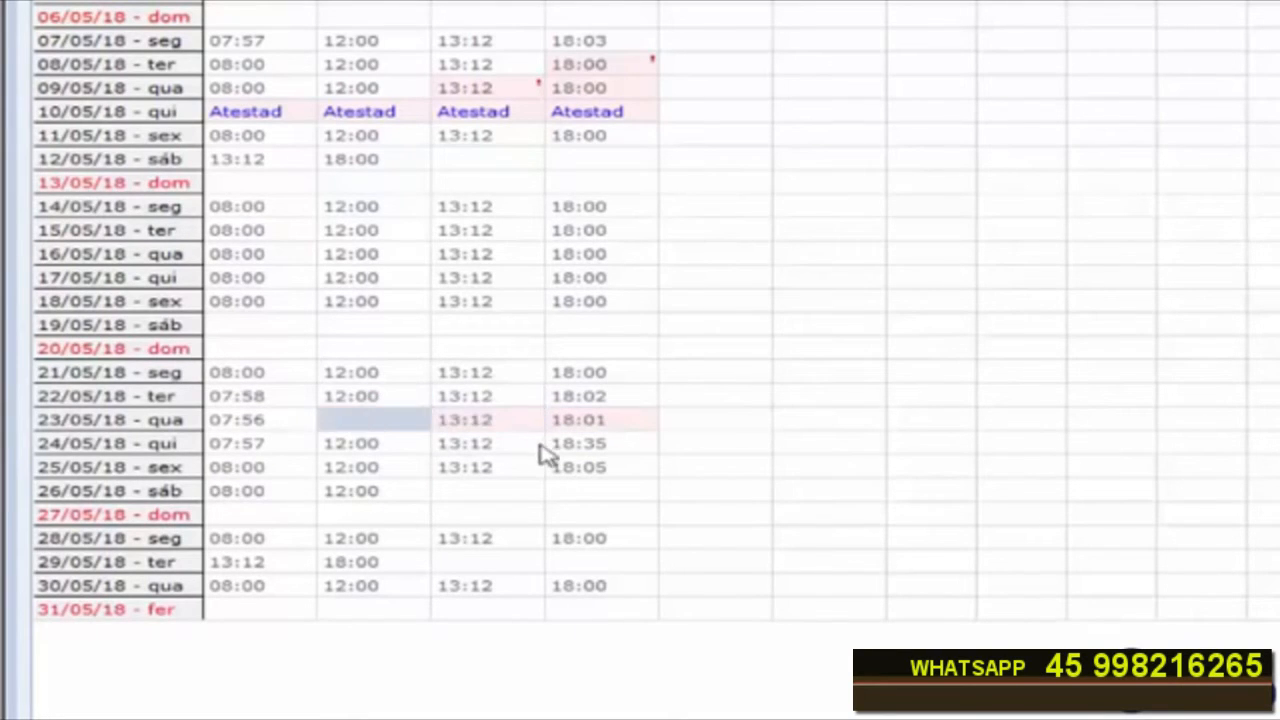
Step: Enter 12:00 as 23/05/18's Saída 1 punch and accept the Esquecimento justification
type("12:00")
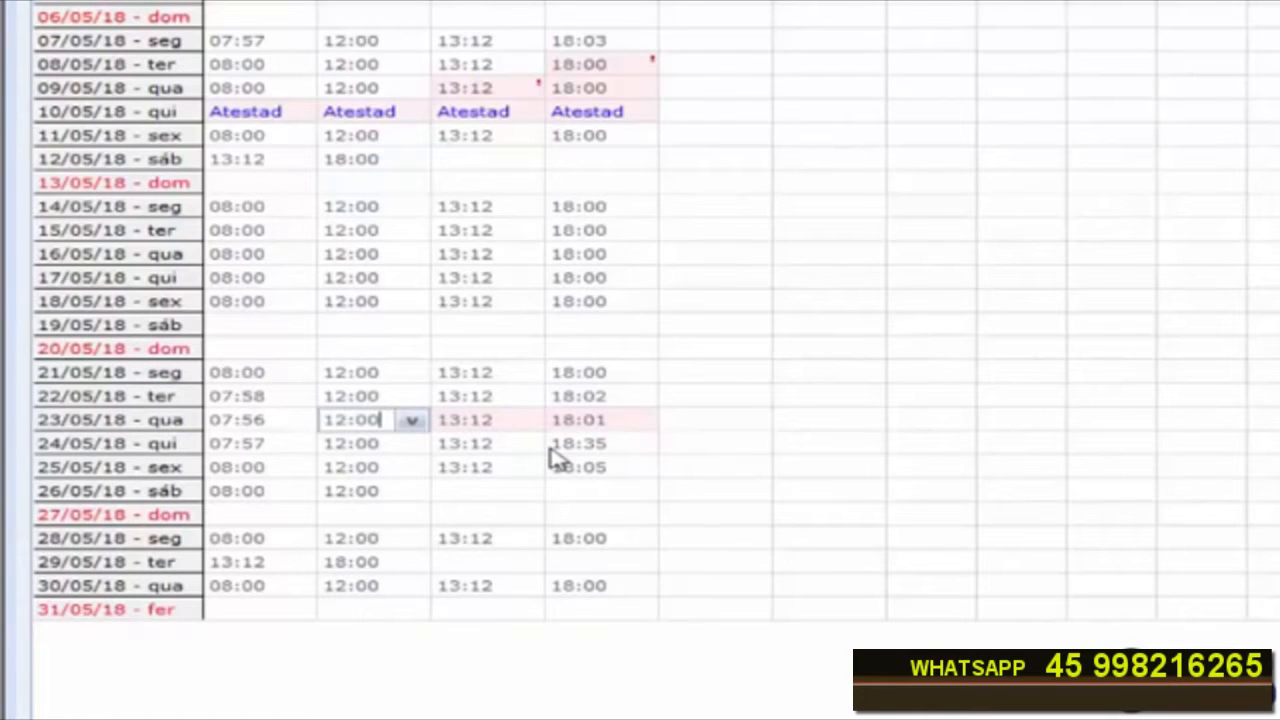
key("Return")
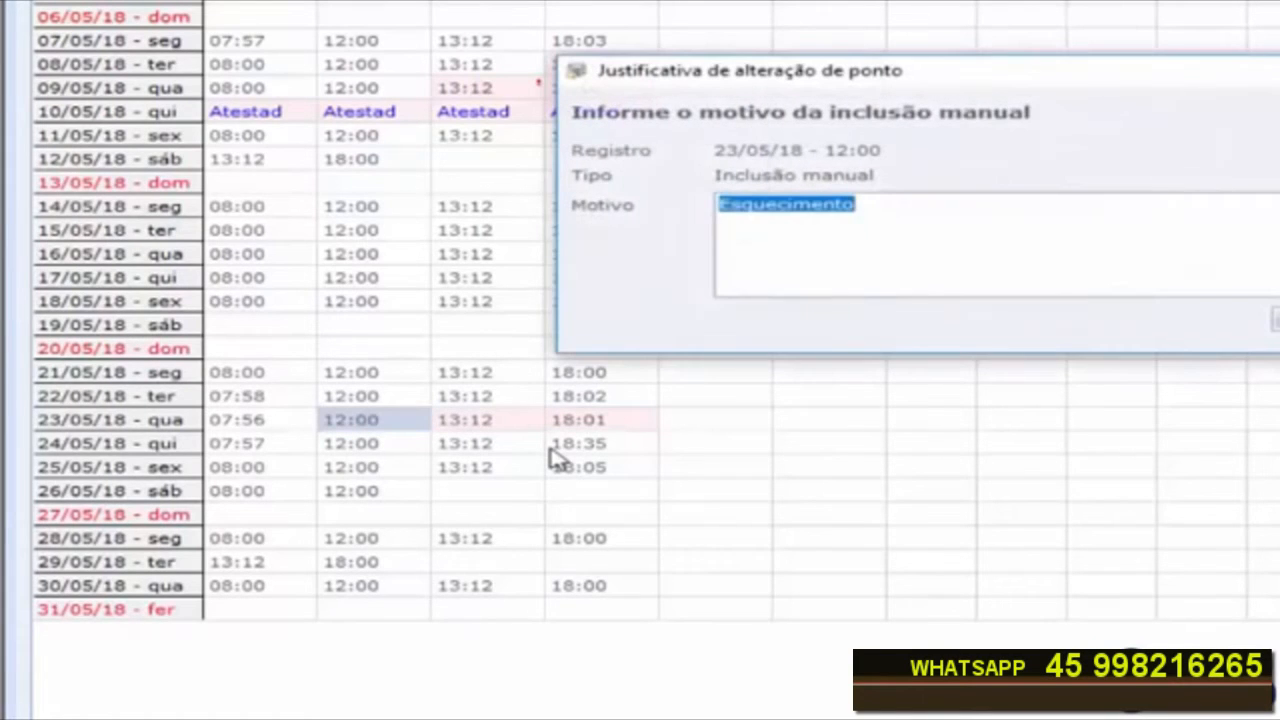
key("Return")
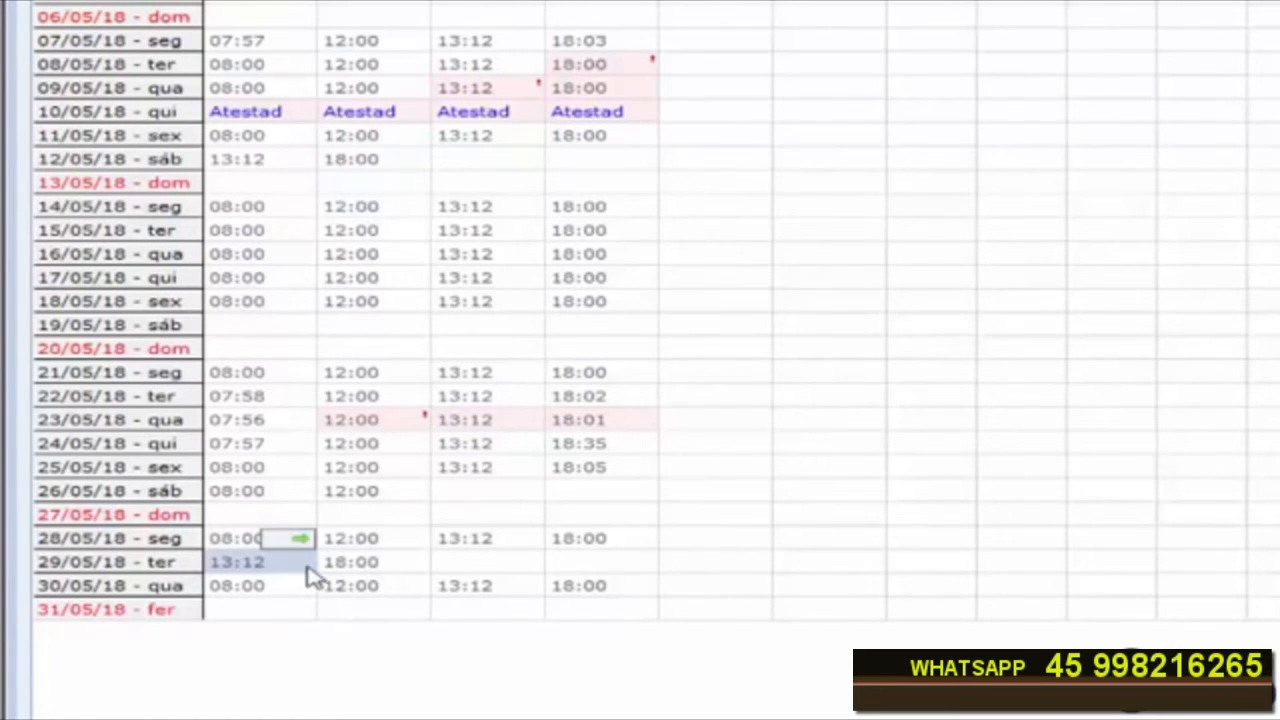
Step: Shift the 29/05/18 punches so 18:00 sits in Saída 2 and 13:12 in Entrada 2
left_click(419, 540)
left_click(526, 539)
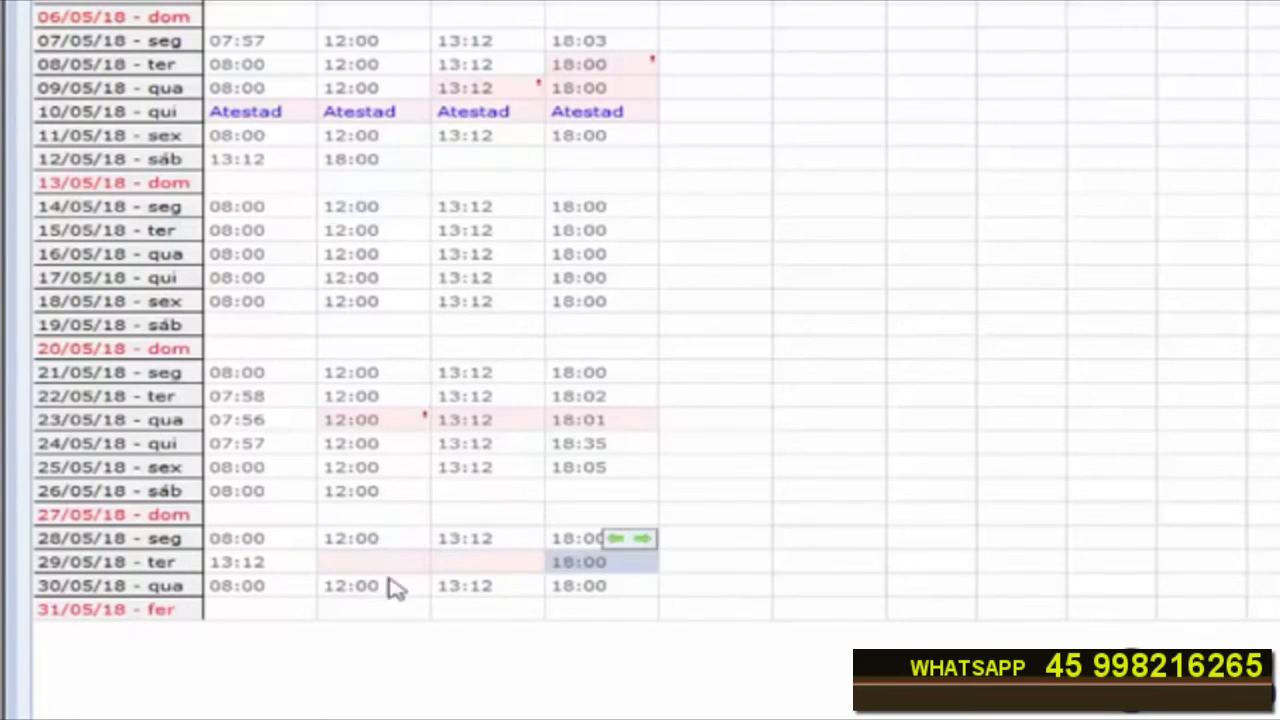
left_click(254, 562)
left_click(302, 538)
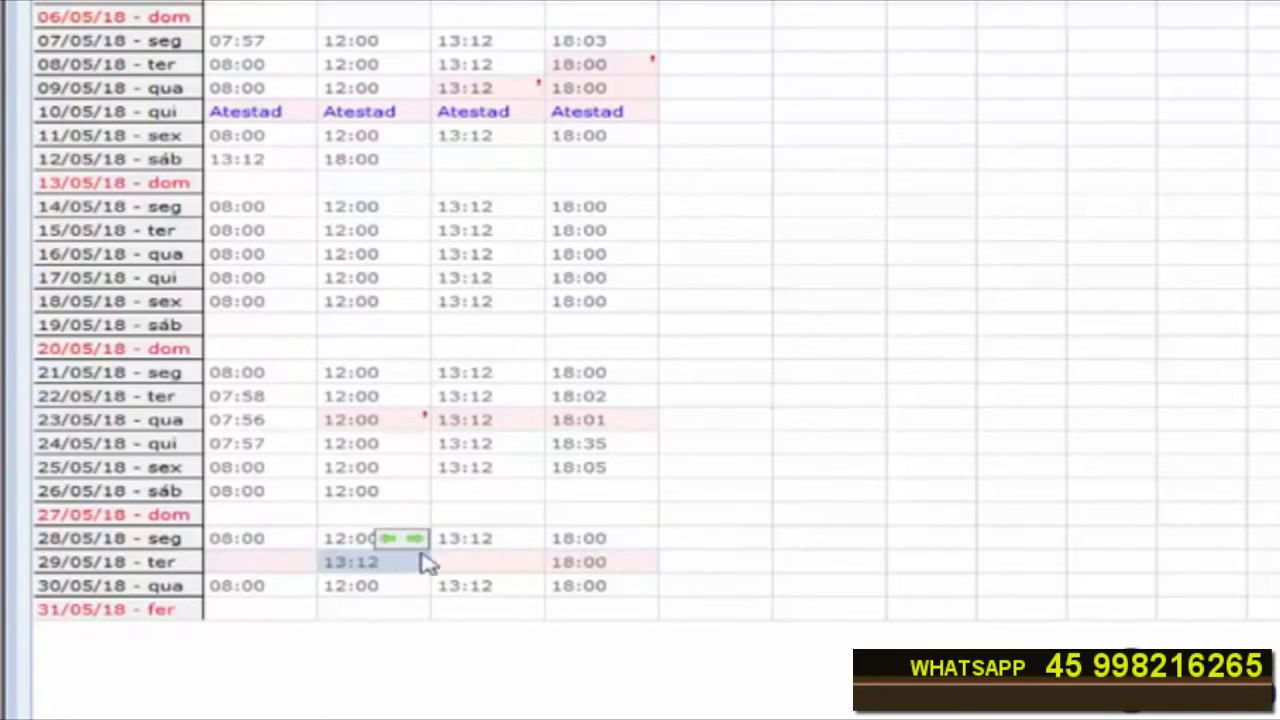
left_click(414, 538)
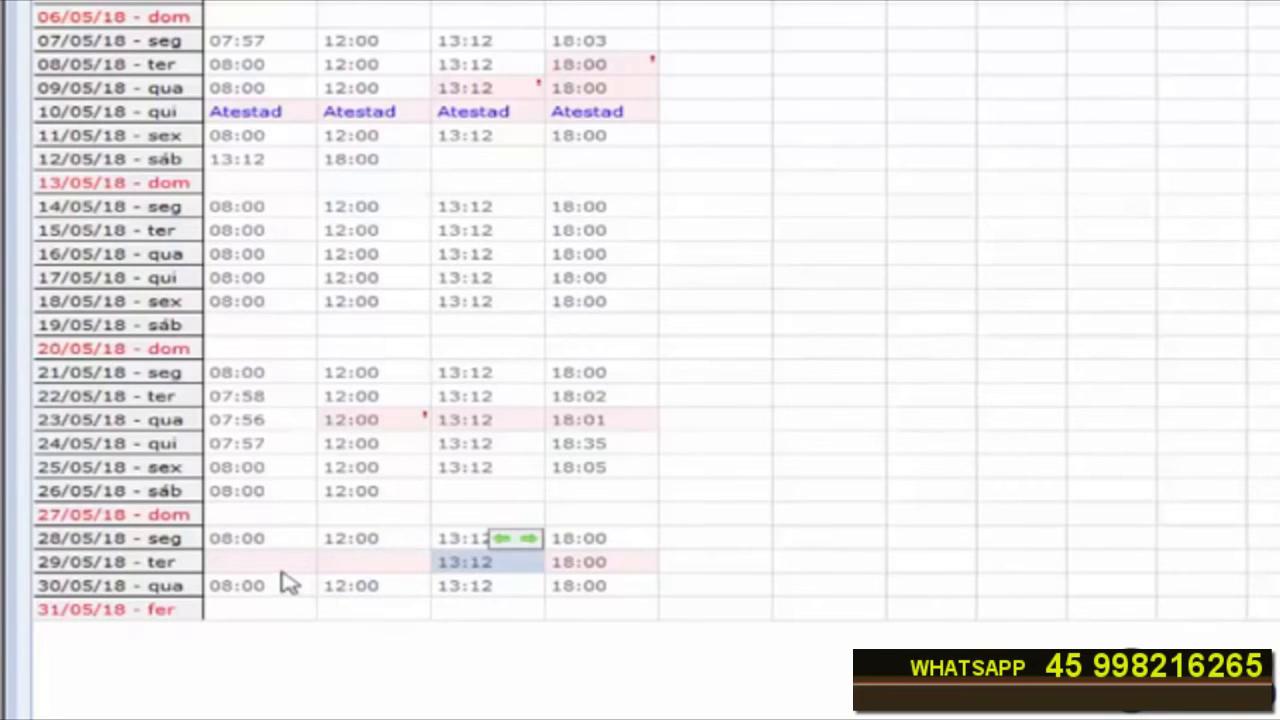
Step: Justify 29/05/18's empty Entrada 1 and Saída 1 with Atestad
left_click(283, 566)
left_click(291, 566)
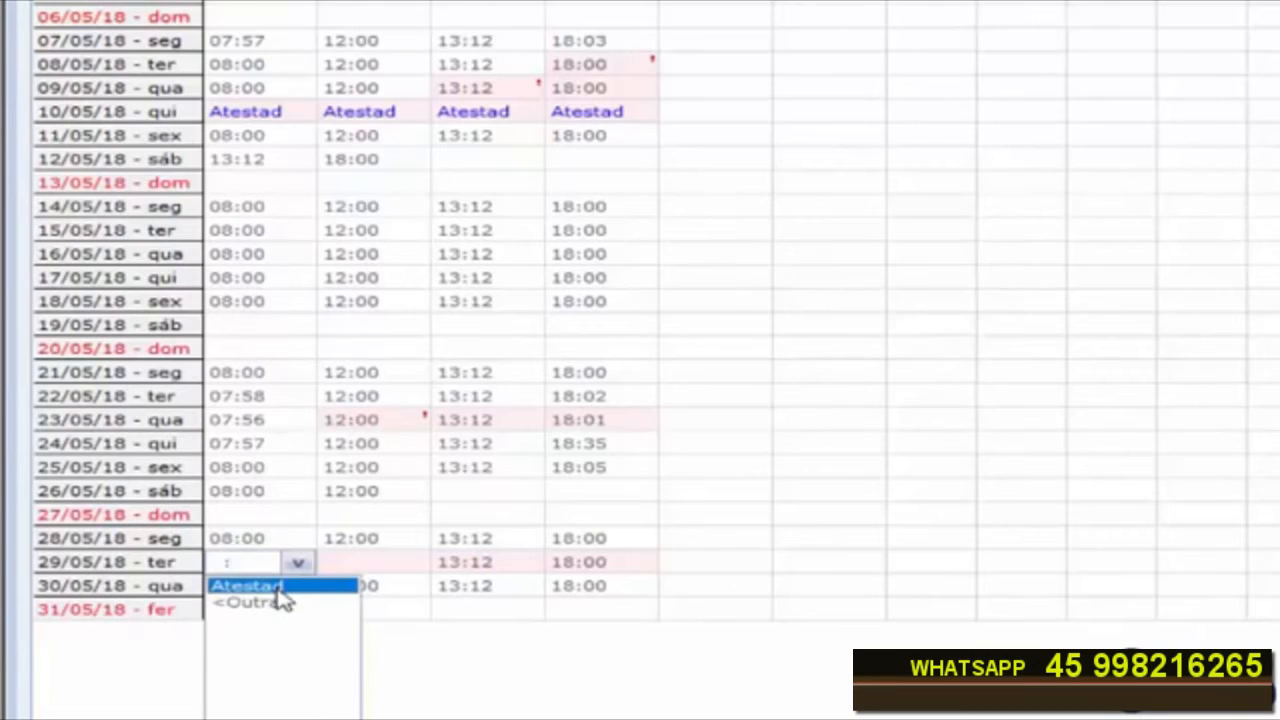
left_click(283, 588)
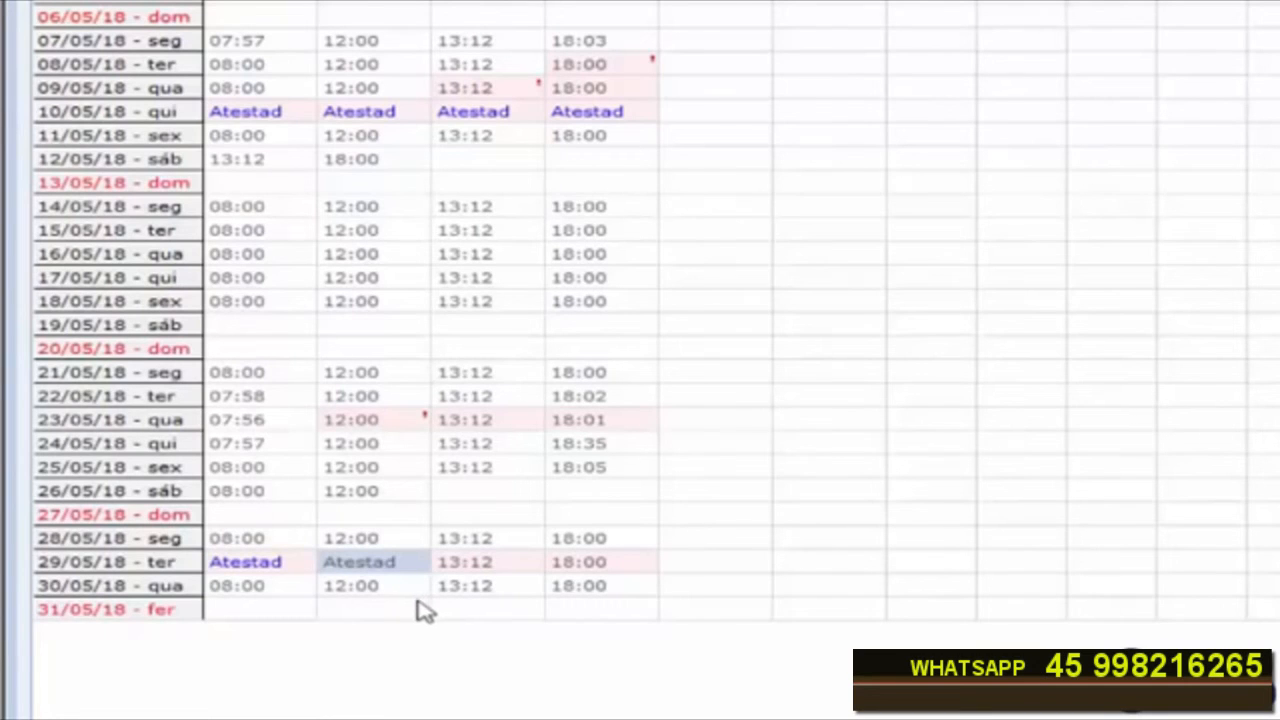
left_click_drag(280, 568, 360, 574)
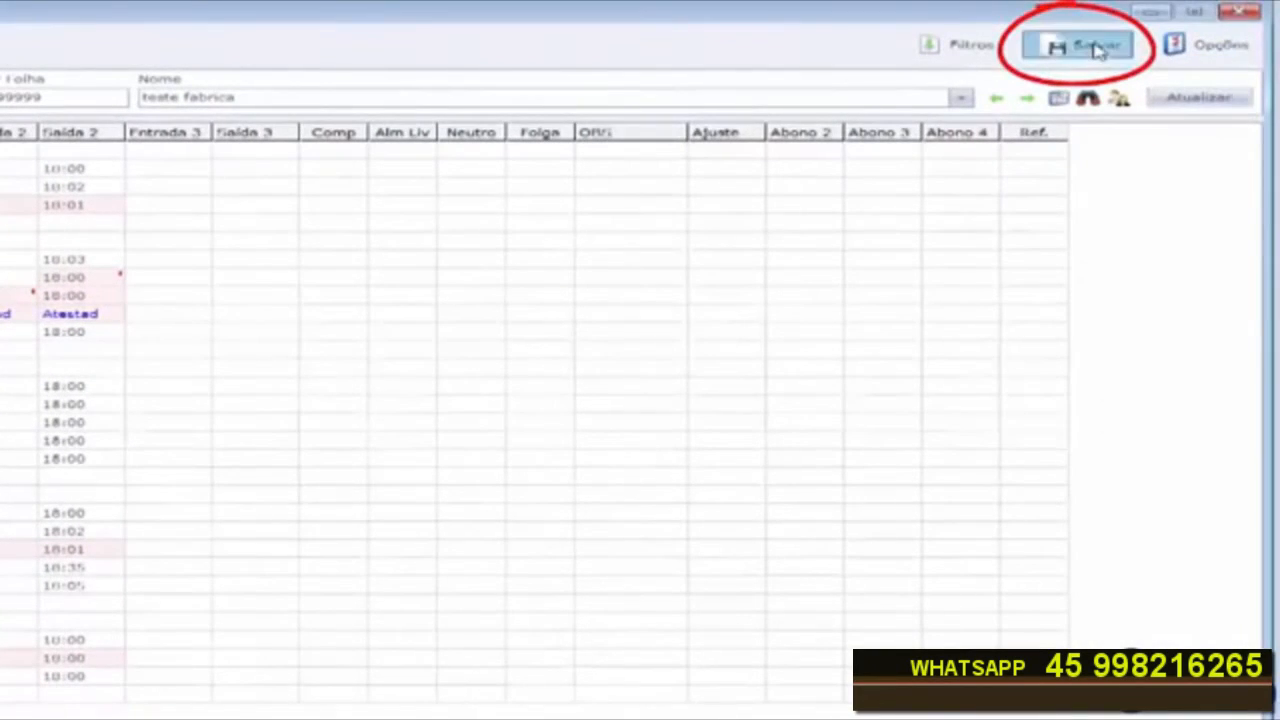
Step: Save the time card, then close and reopen the Cartão Ponto window and reload the May 2018 period
left_click(1098, 50)
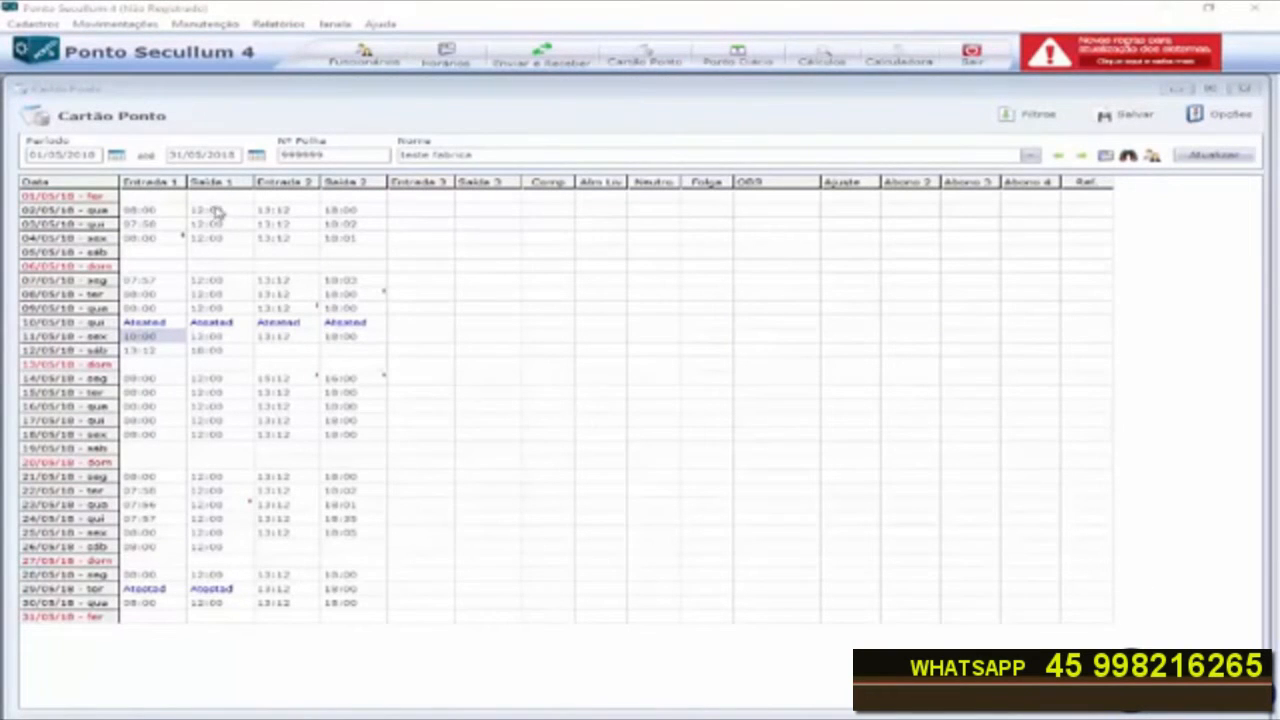
left_click(1127, 115)
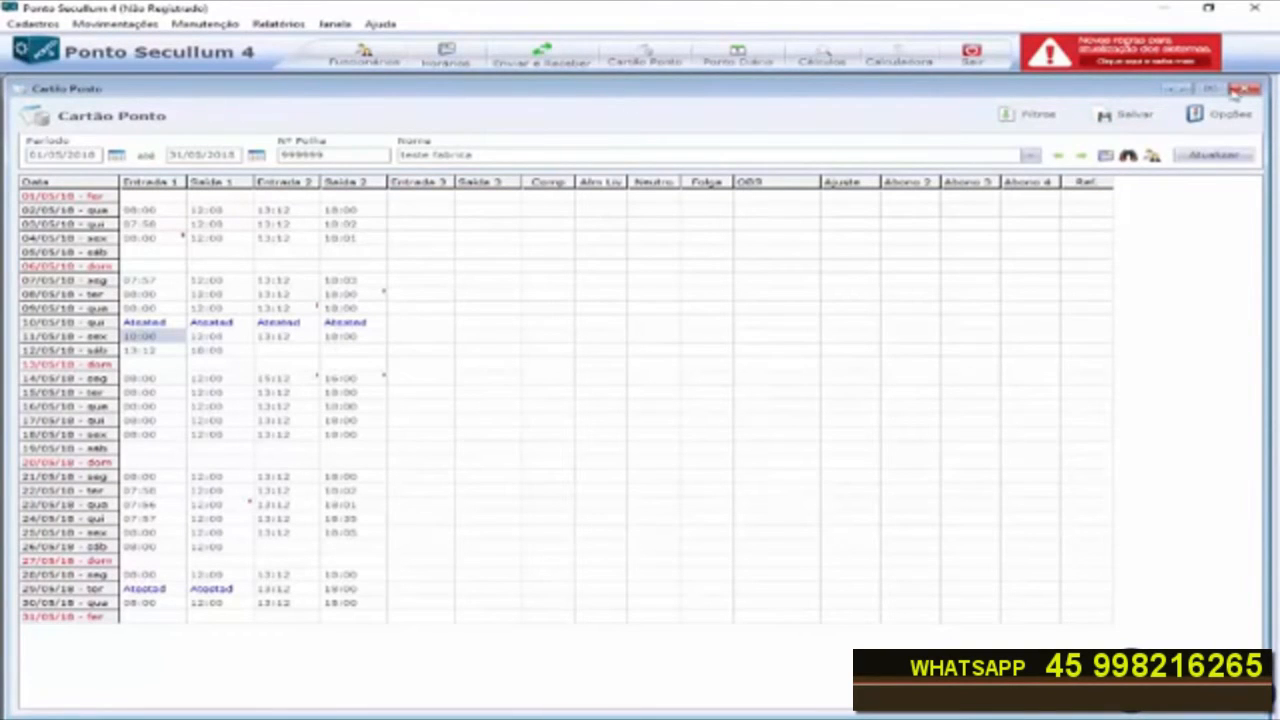
left_click(1252, 90)
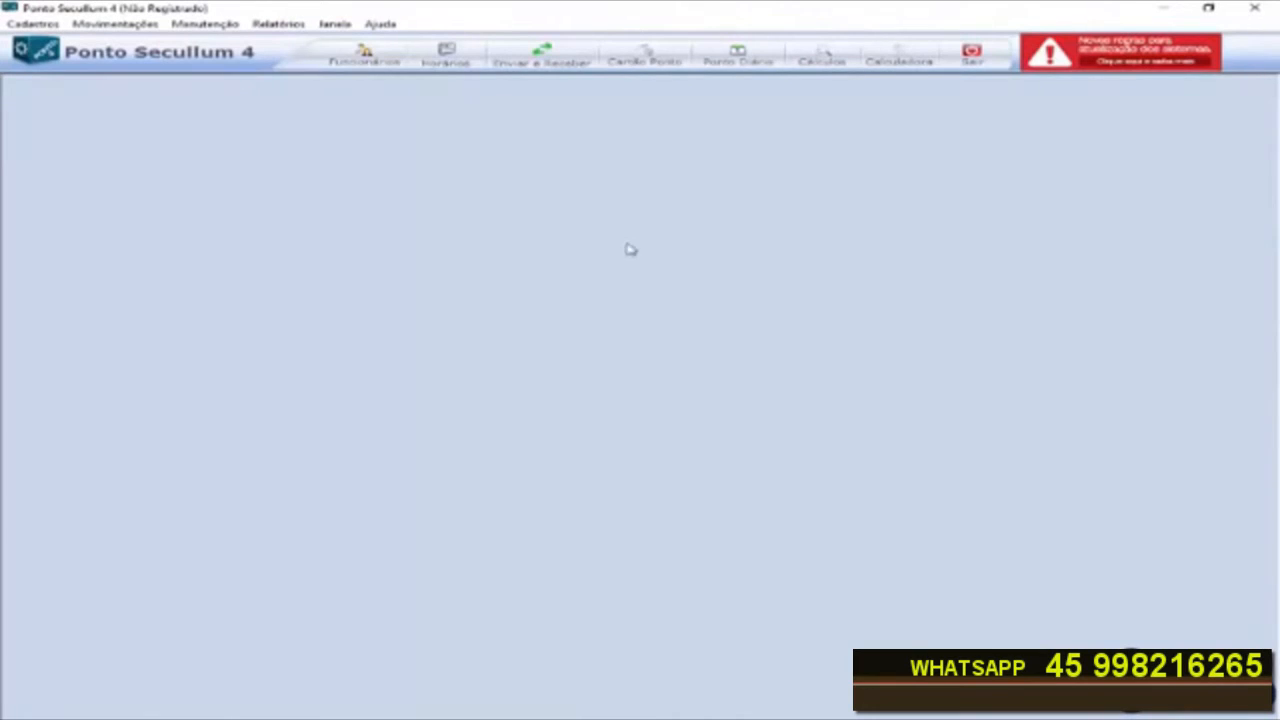
left_click(636, 57)
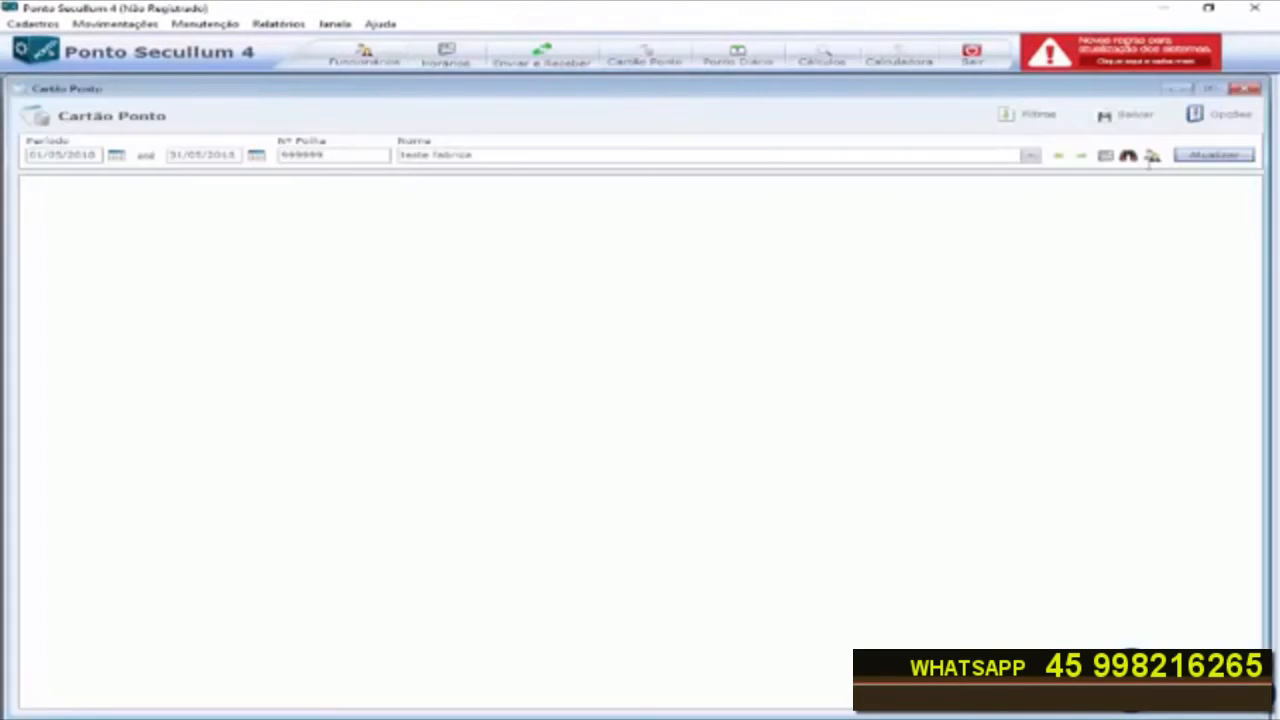
left_click(1203, 158)
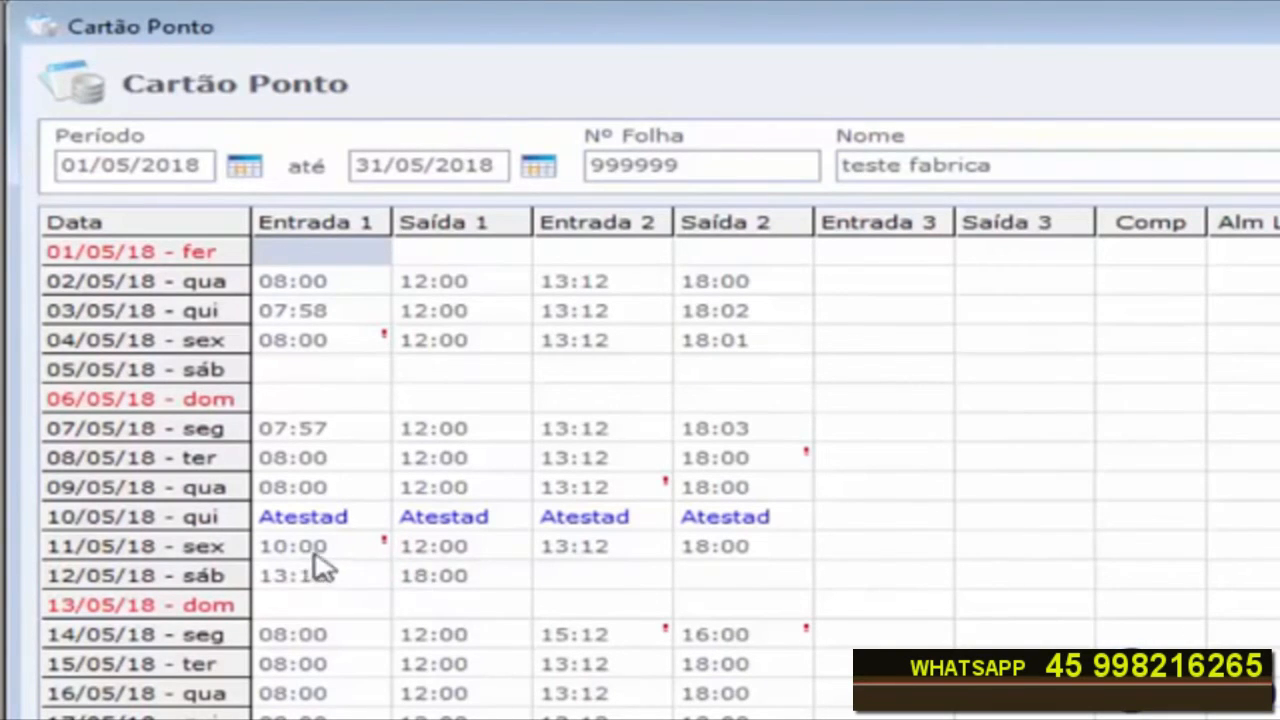
double_click(347, 549)
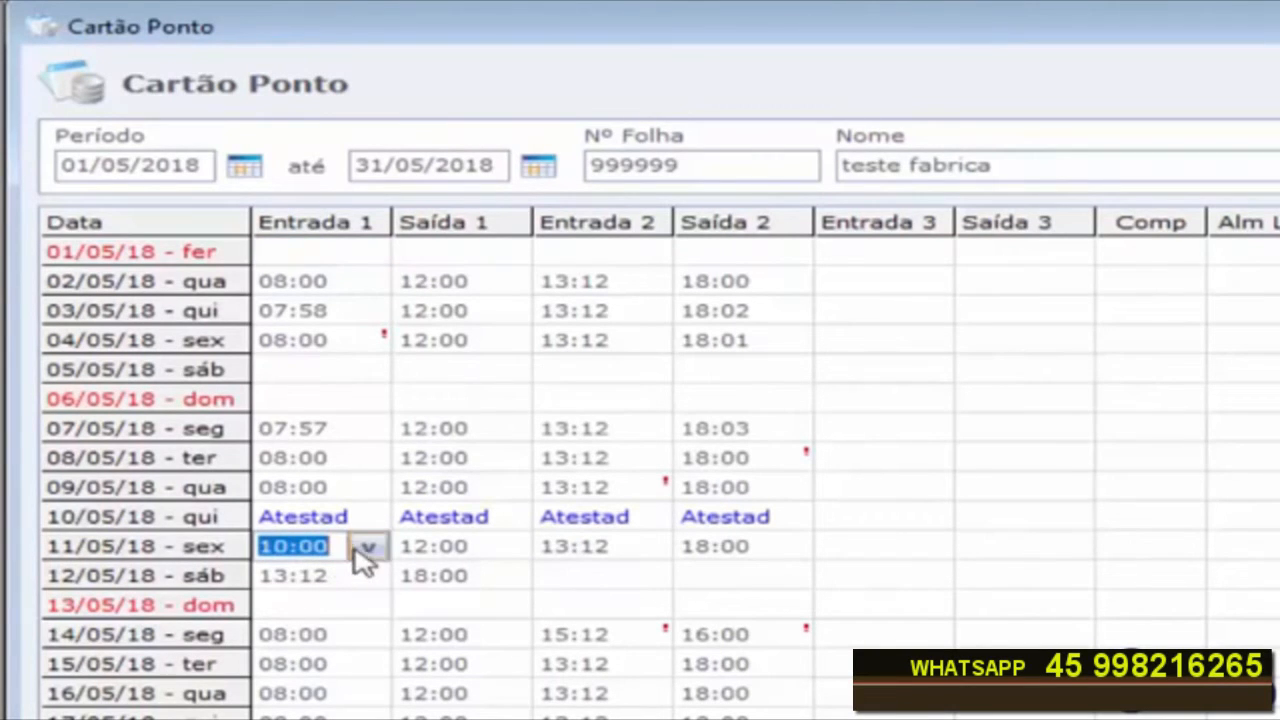
left_click(368, 548)
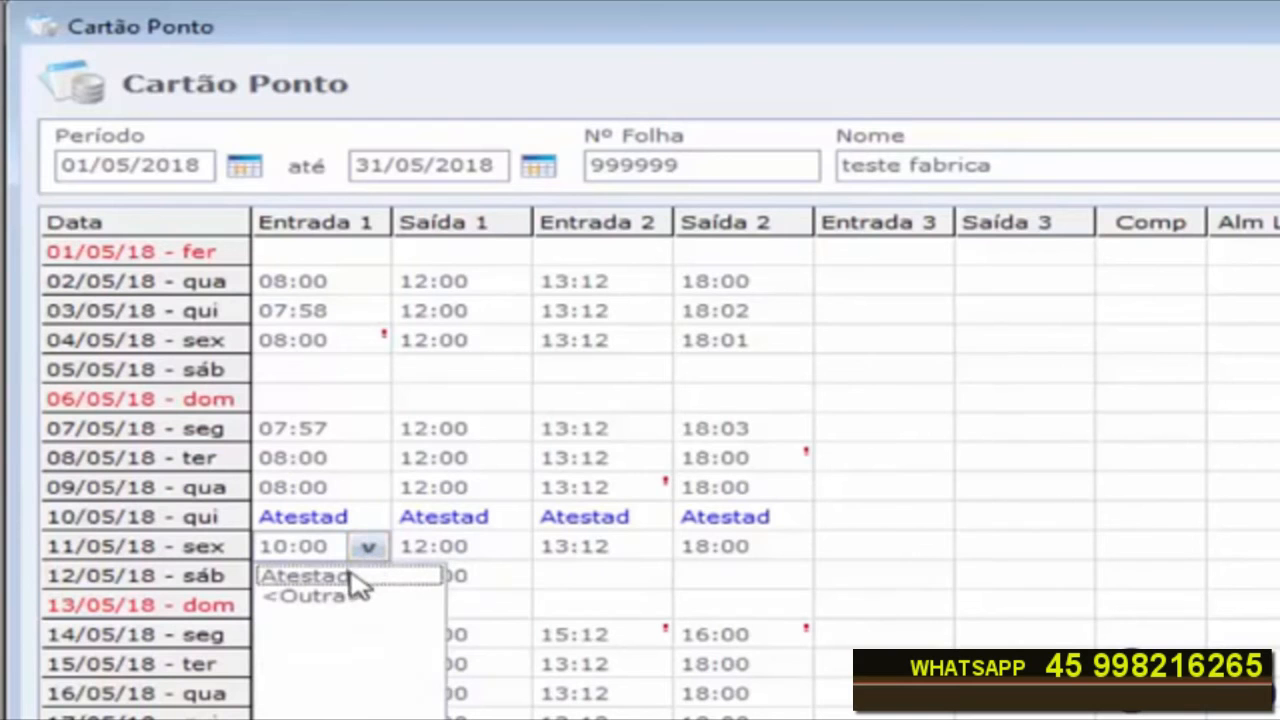
left_click(345, 578)
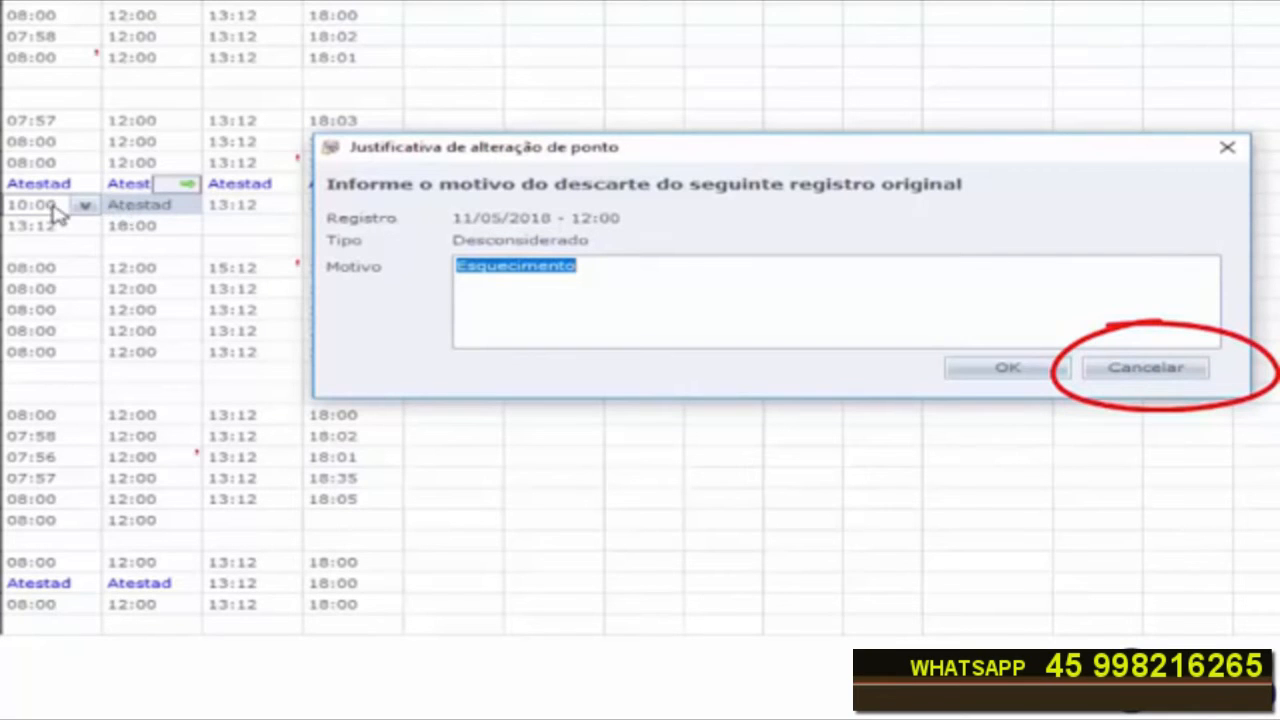
left_click(1117, 367)
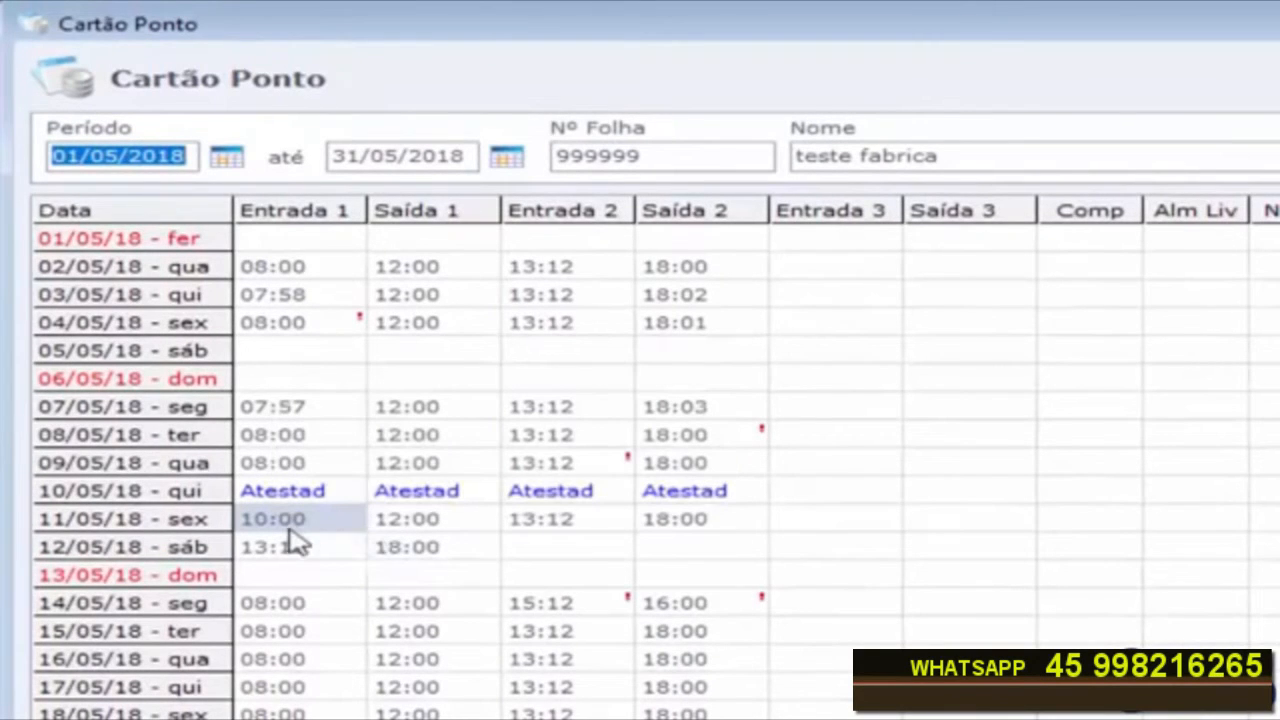
Step: Start a new partial adjustment (Ajustes Parciais) dated 11/05/2018 from the other options
mouse_move(298, 541)
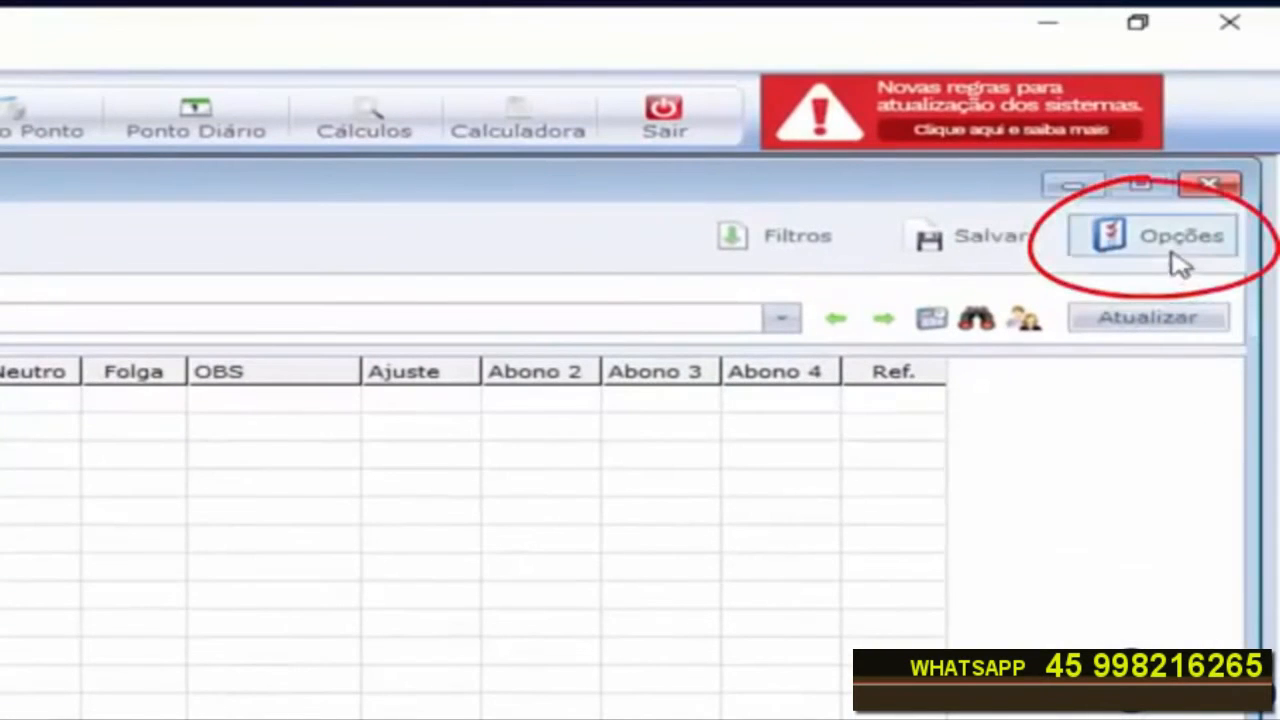
left_click(1168, 250)
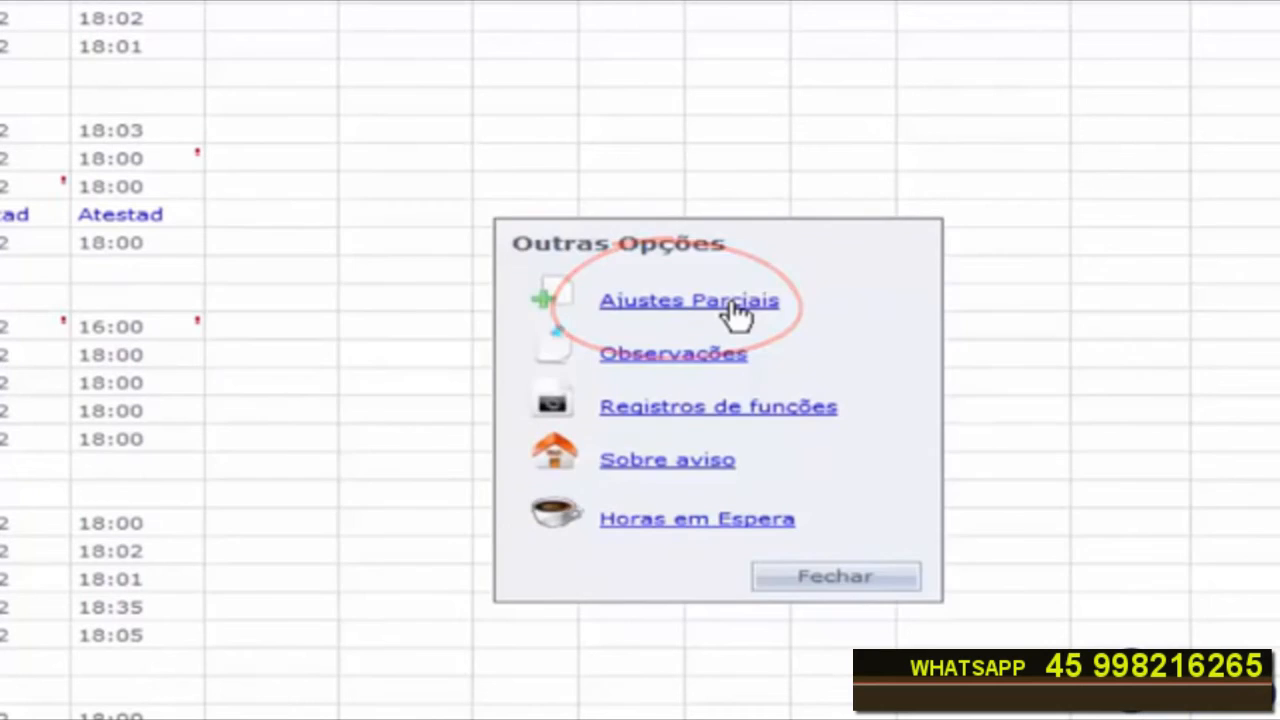
left_click(735, 310)
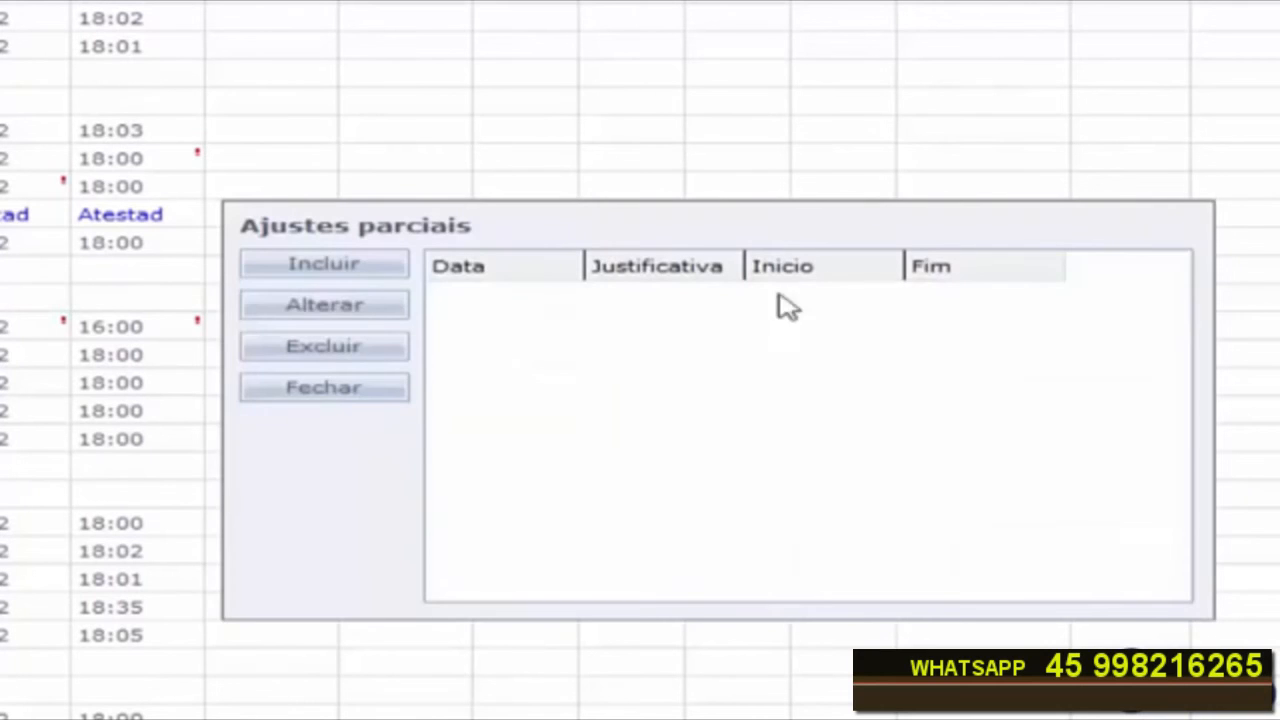
left_click(318, 268)
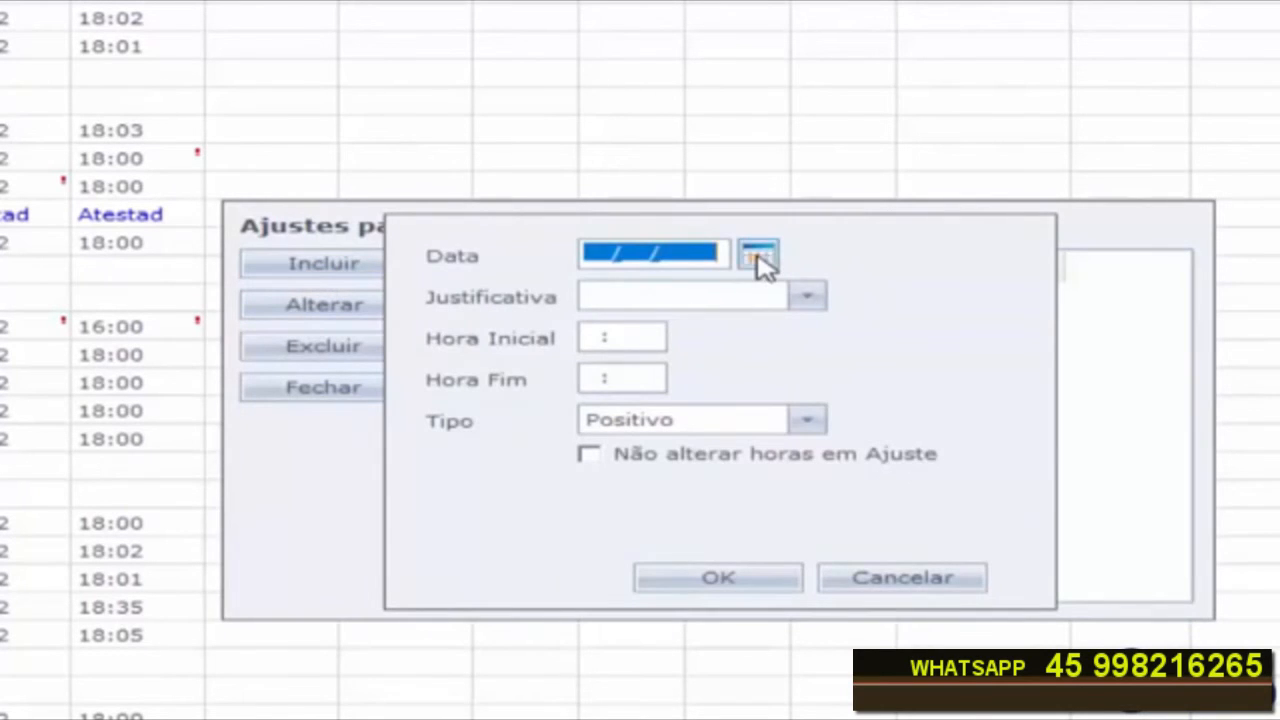
left_click(759, 259)
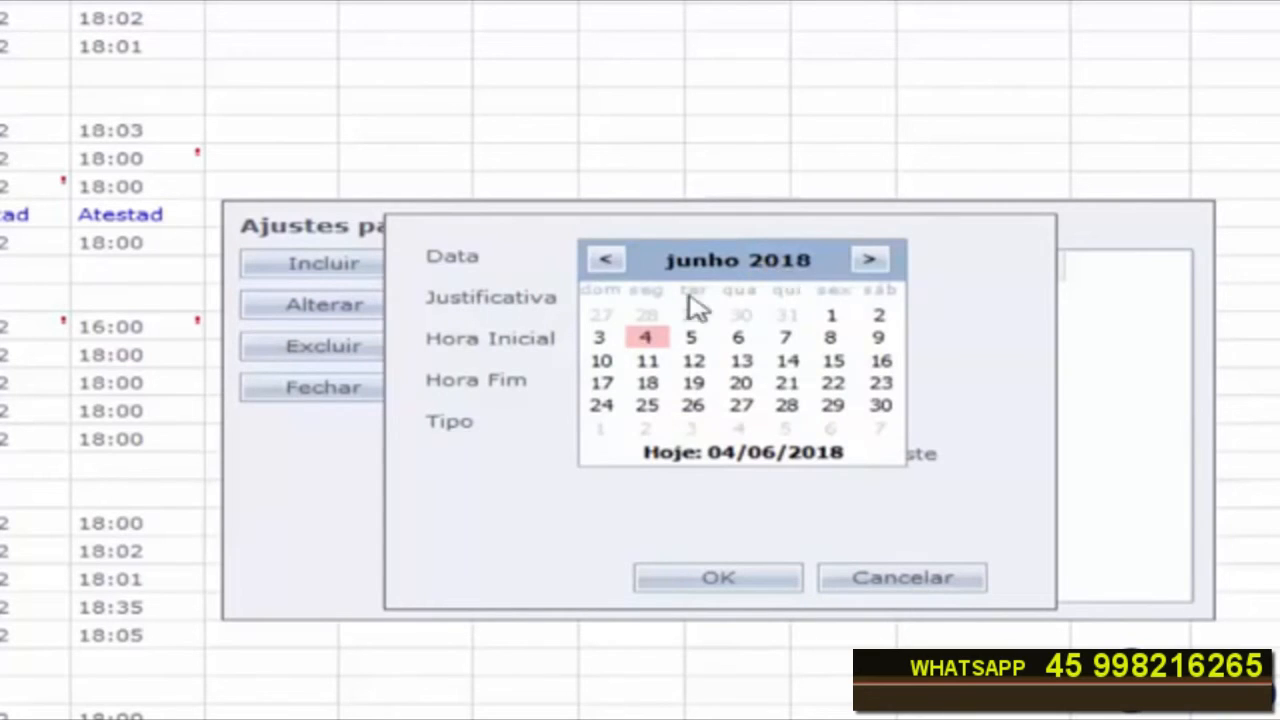
left_click(606, 260)
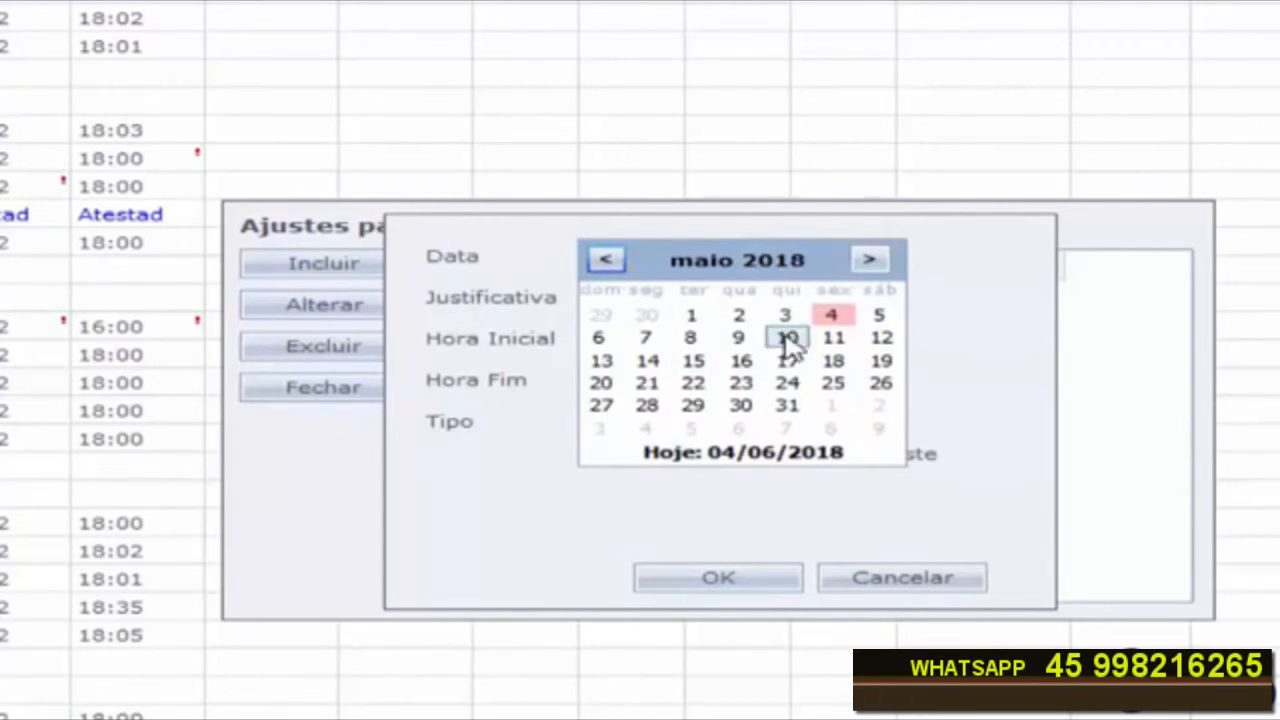
left_click(834, 340)
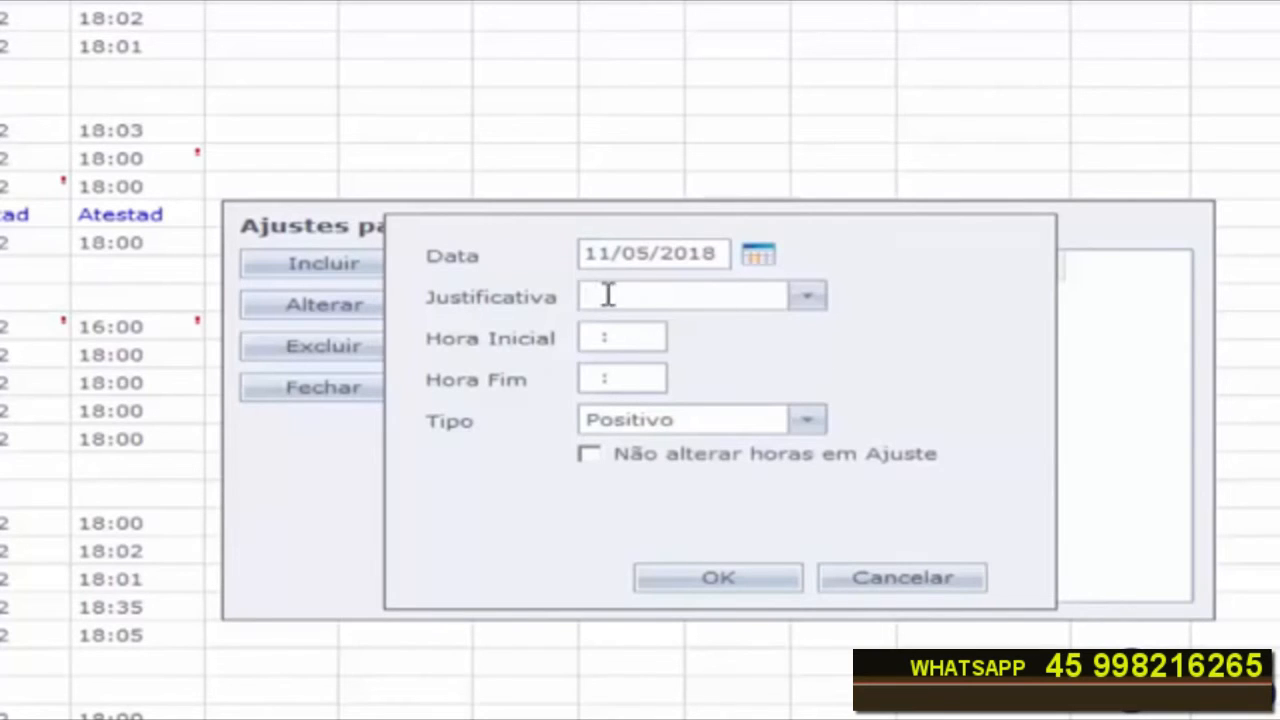
Step: Give the partial adjustment the Atestad justification from 08:00 to 10:00, save it and close the list
left_click(805, 297)
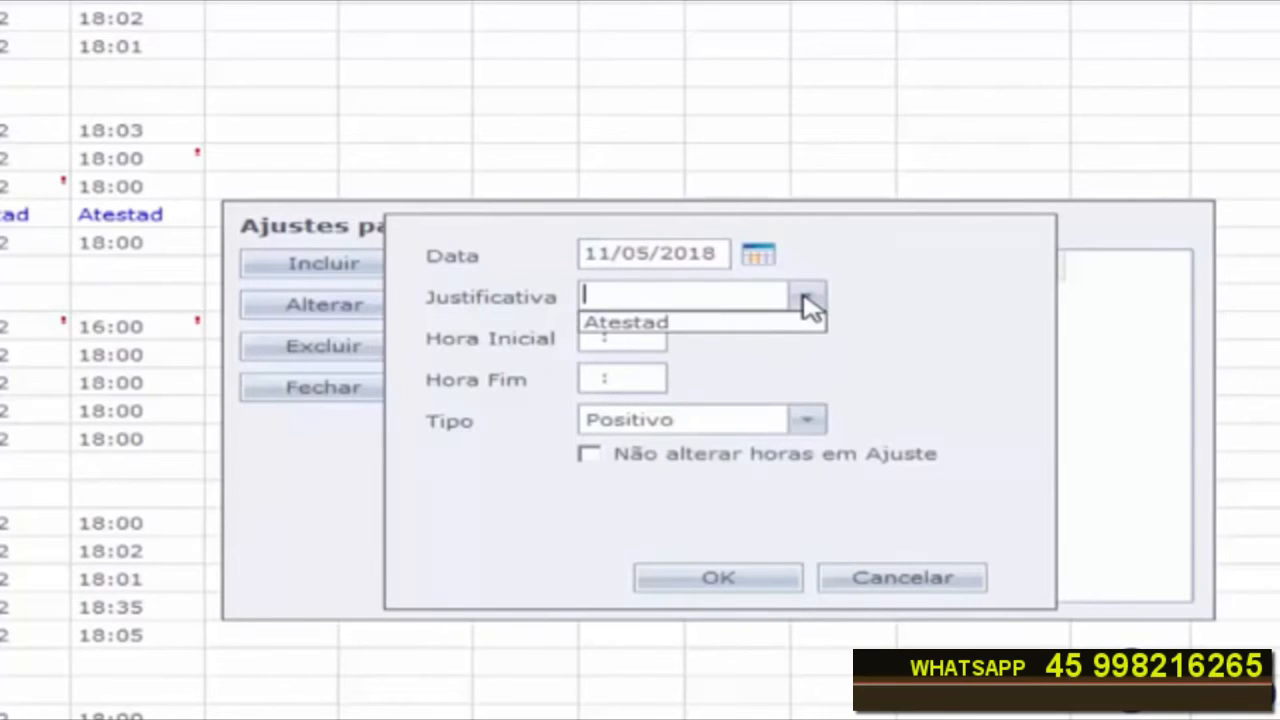
left_click(689, 328)
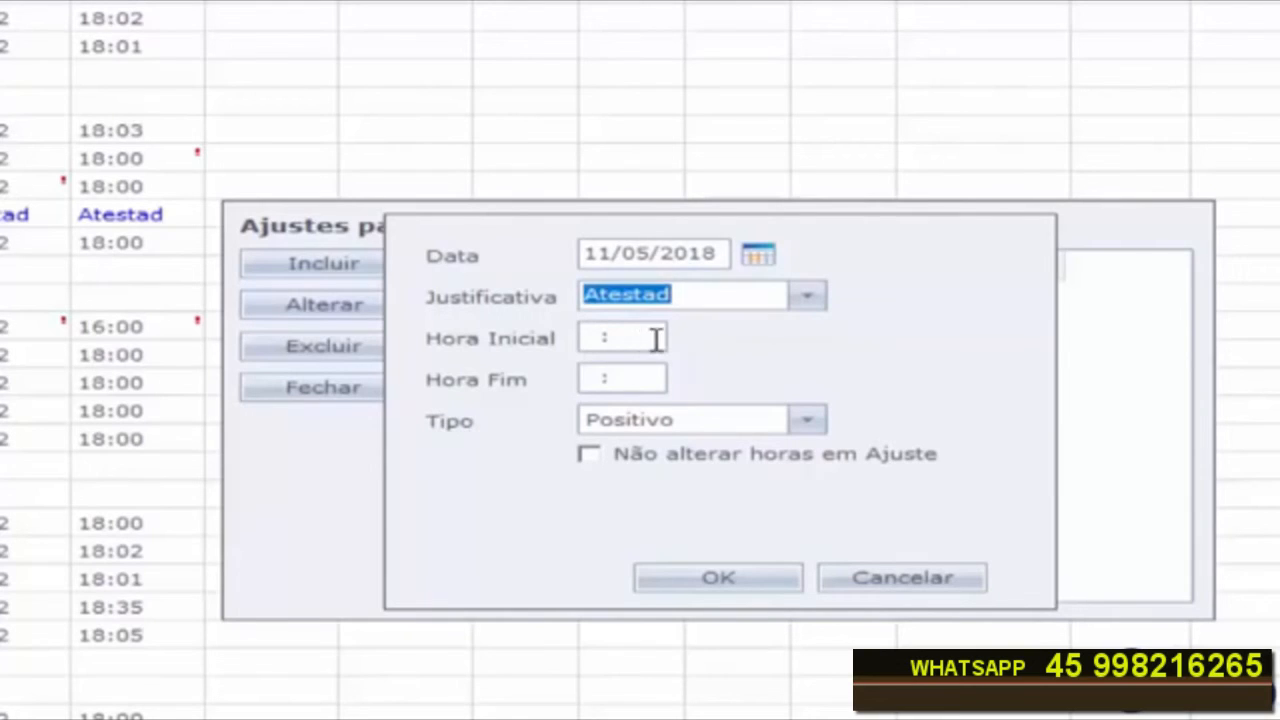
double_click(654, 337)
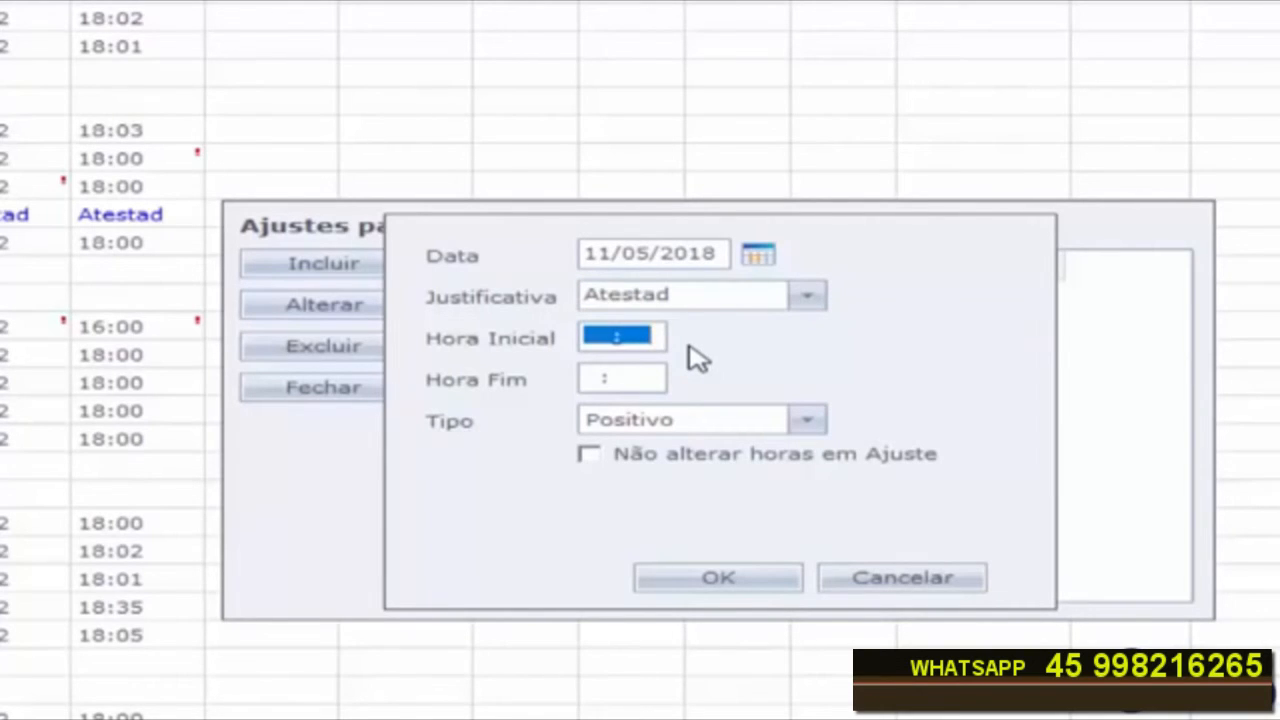
type("080")
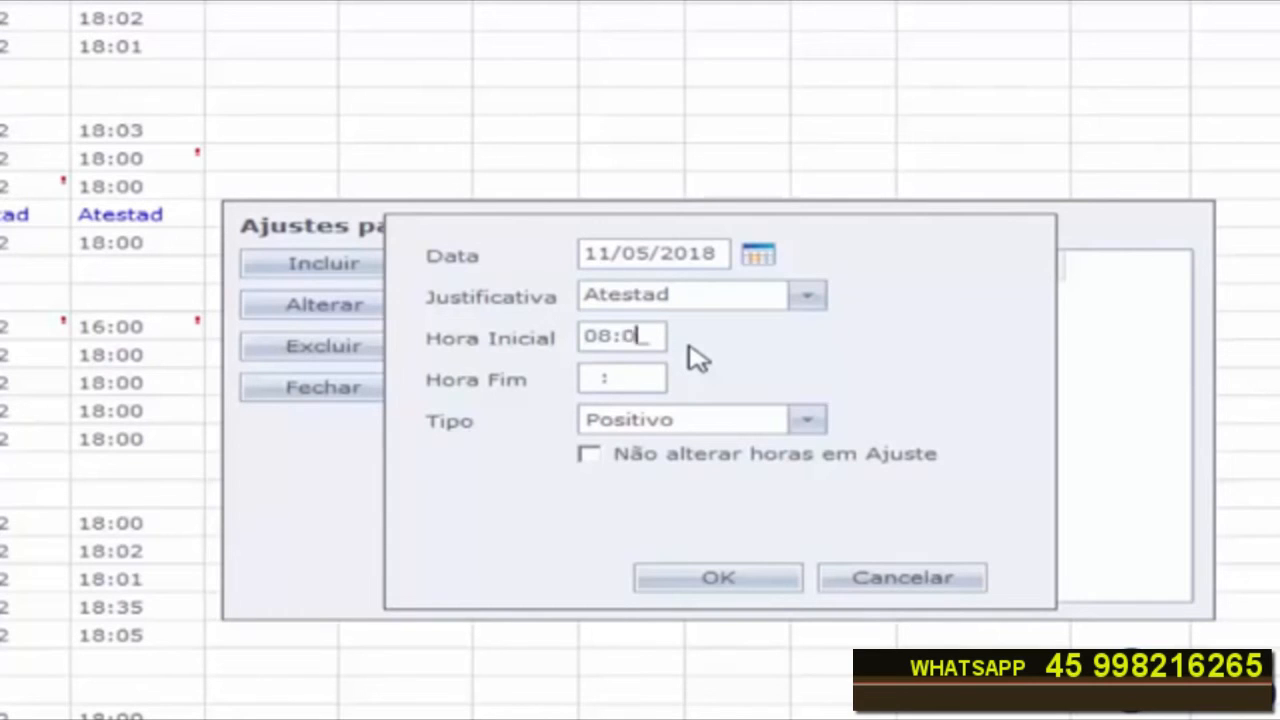
key("Tab")
type("1")
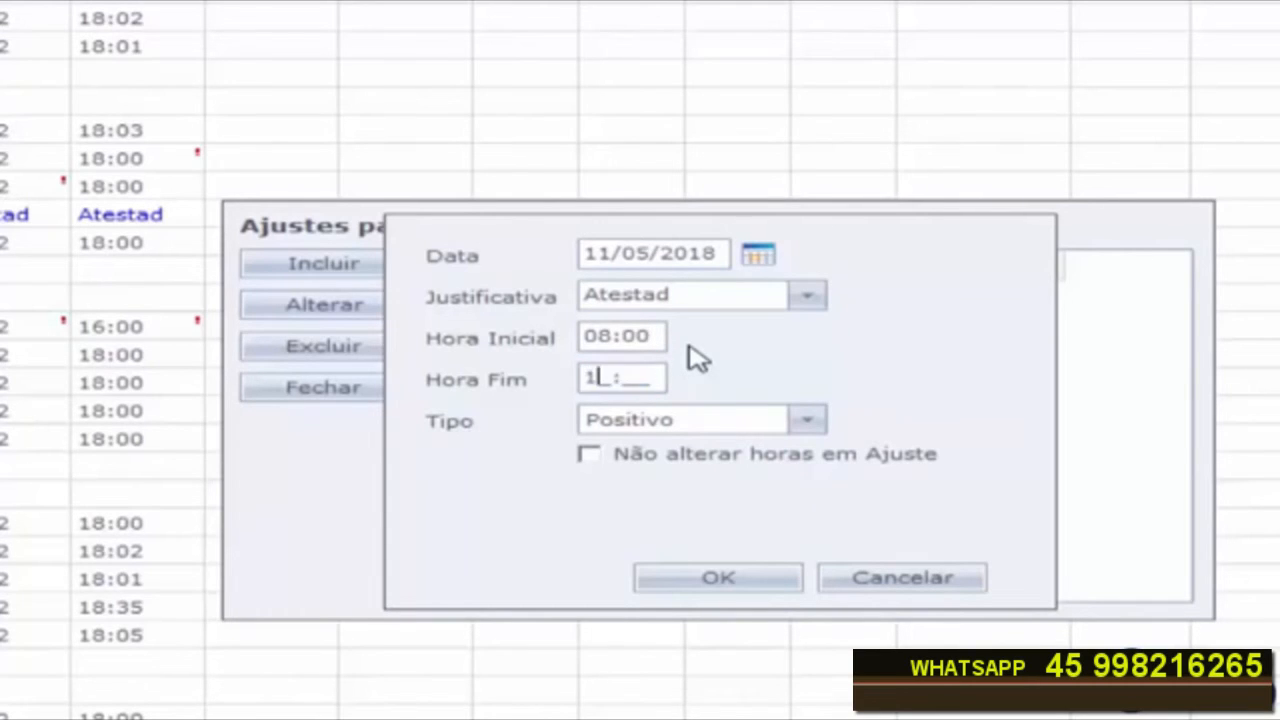
type("0:00")
key("Tab")
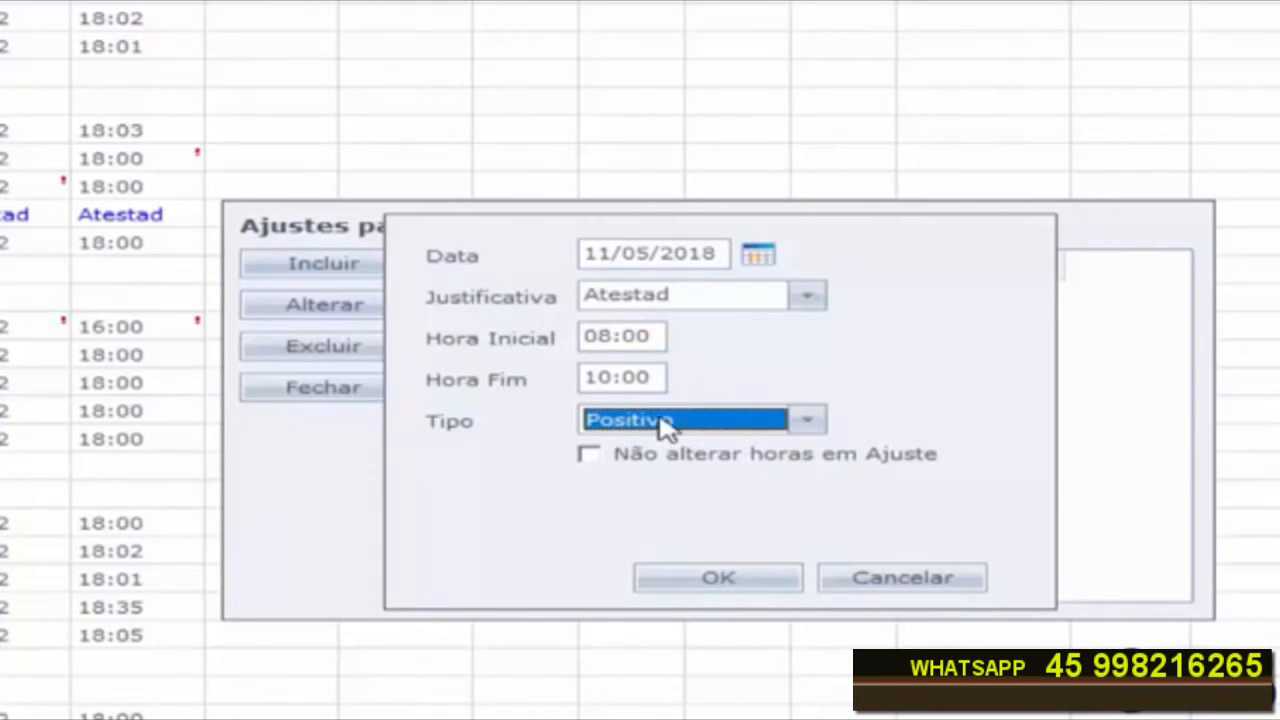
left_click(718, 578)
left_click(323, 388)
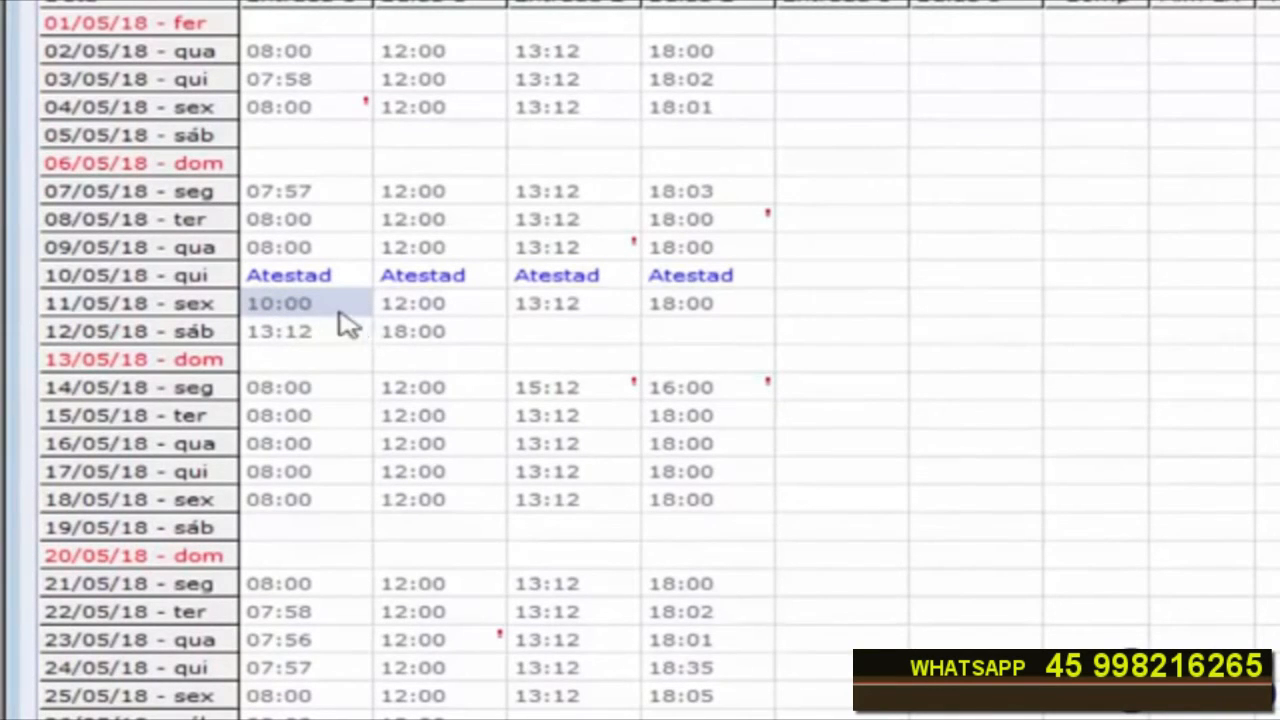
Step: Select 14/05/18's 16:00 Saída 2 punch and open the other options panel
mouse_move(298, 318)
left_click(366, 400)
left_click(445, 403)
left_click(543, 400)
left_click(686, 400)
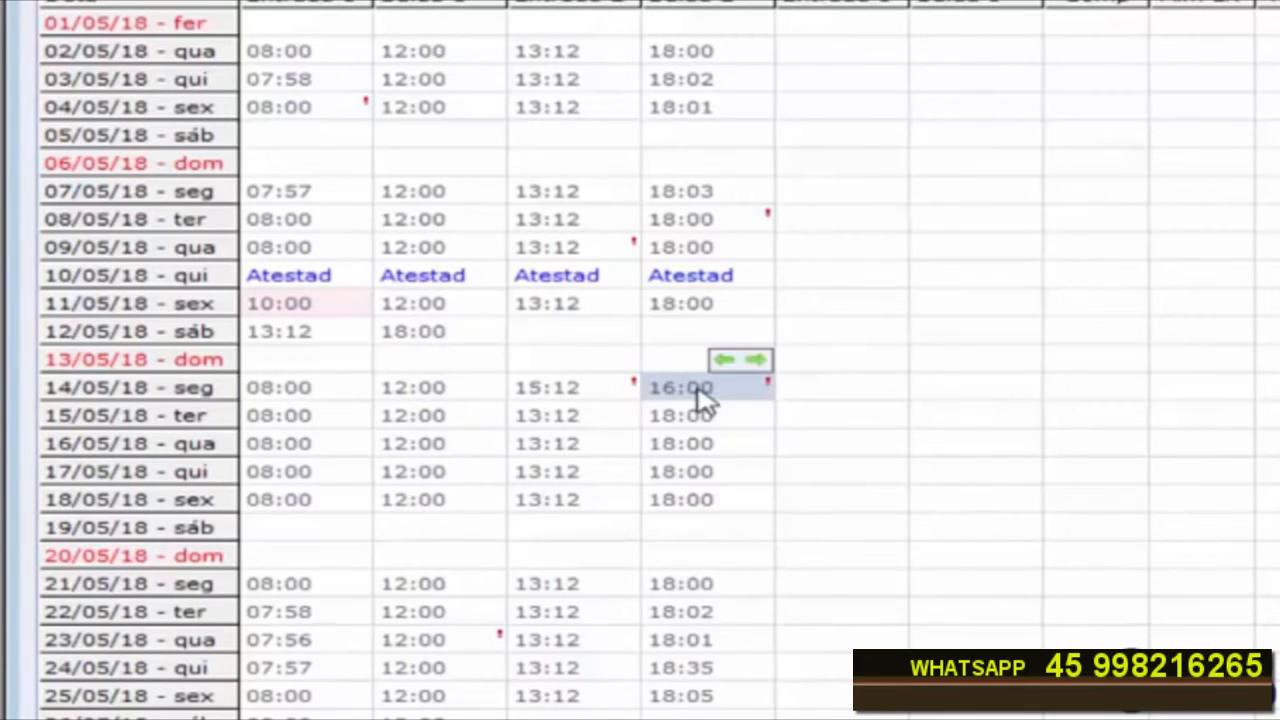
mouse_move(703, 400)
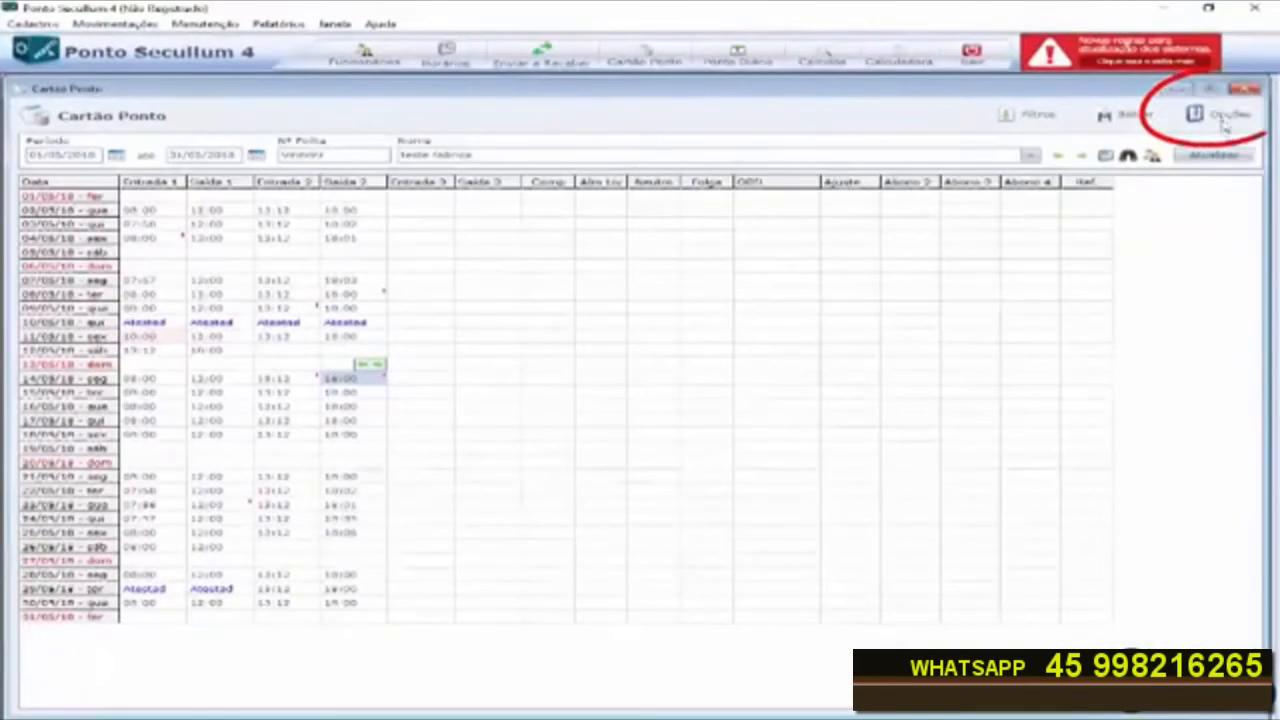
left_click(1222, 118)
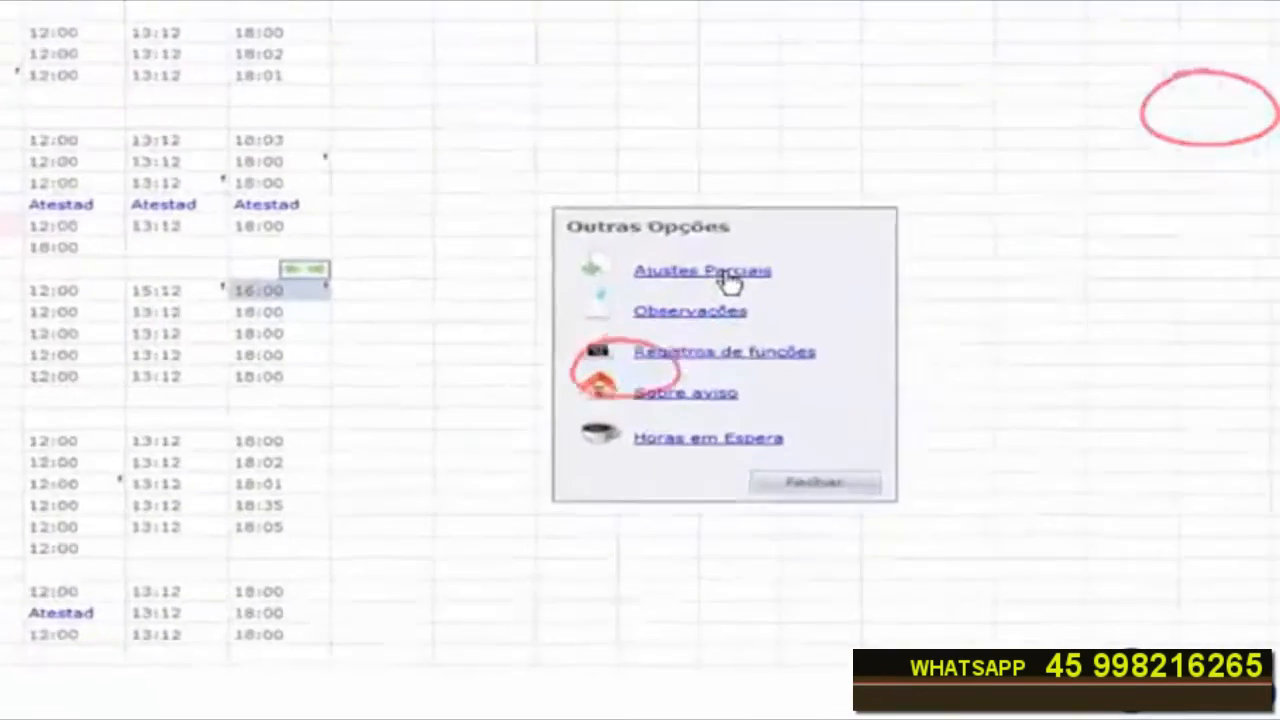
Step: Start a new partial adjustment (Ajustes Parciais) dated 14/05/2018 from the other options
left_click(655, 358)
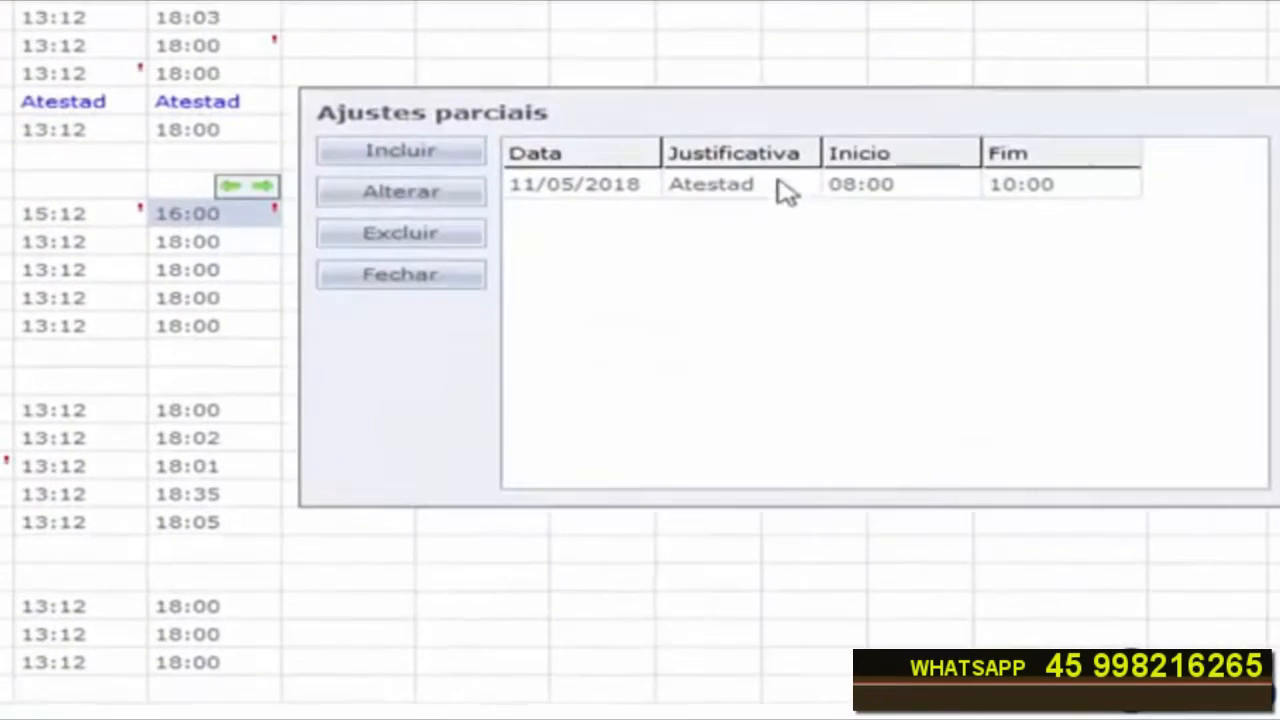
left_click(420, 152)
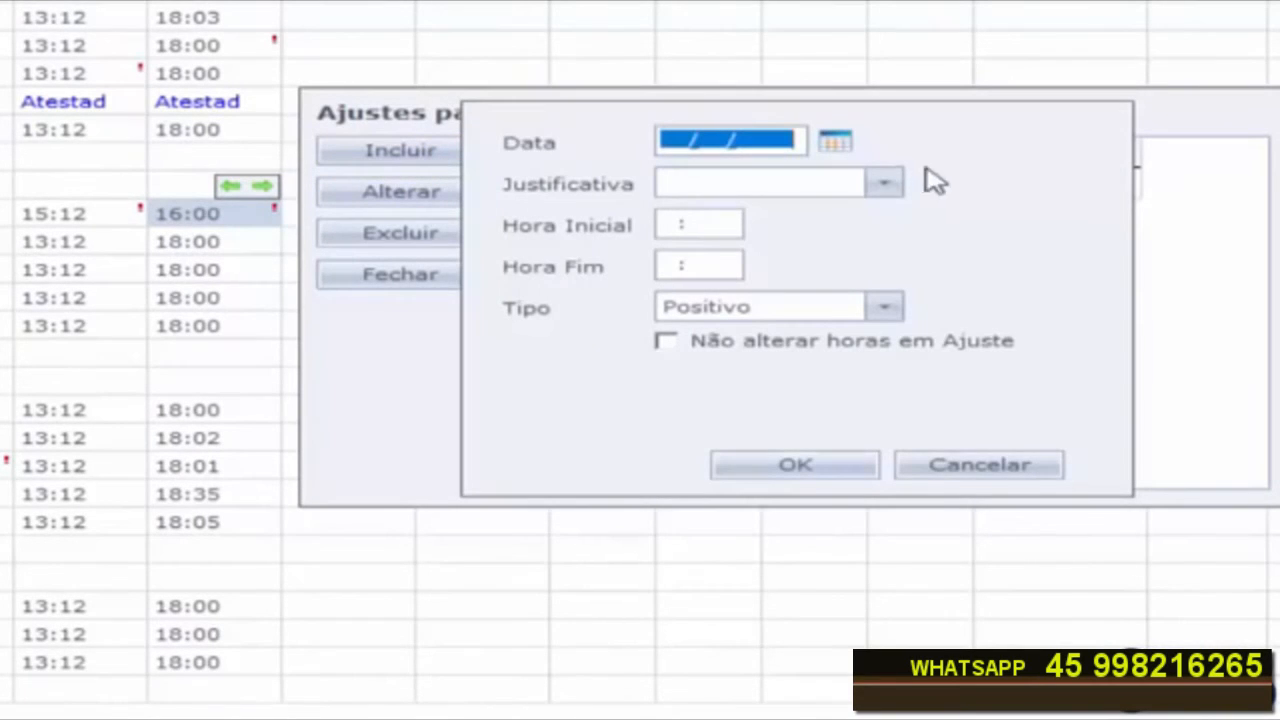
left_click(843, 148)
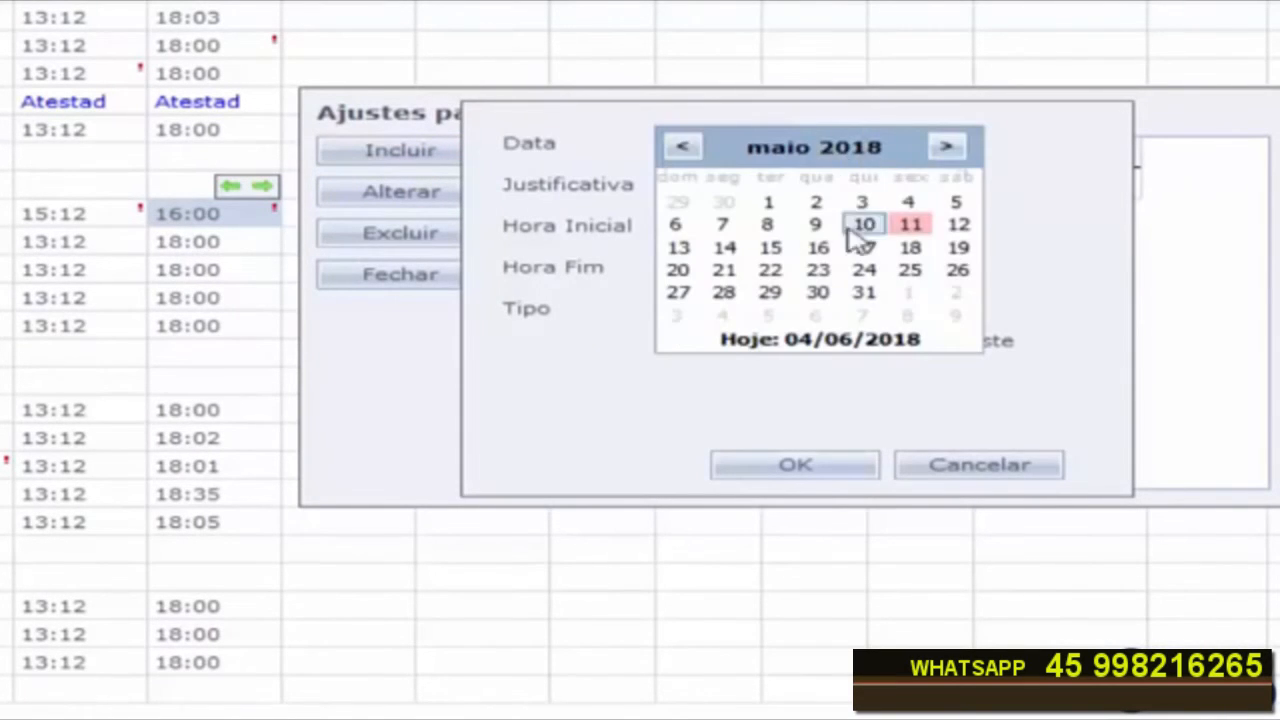
left_click(682, 146)
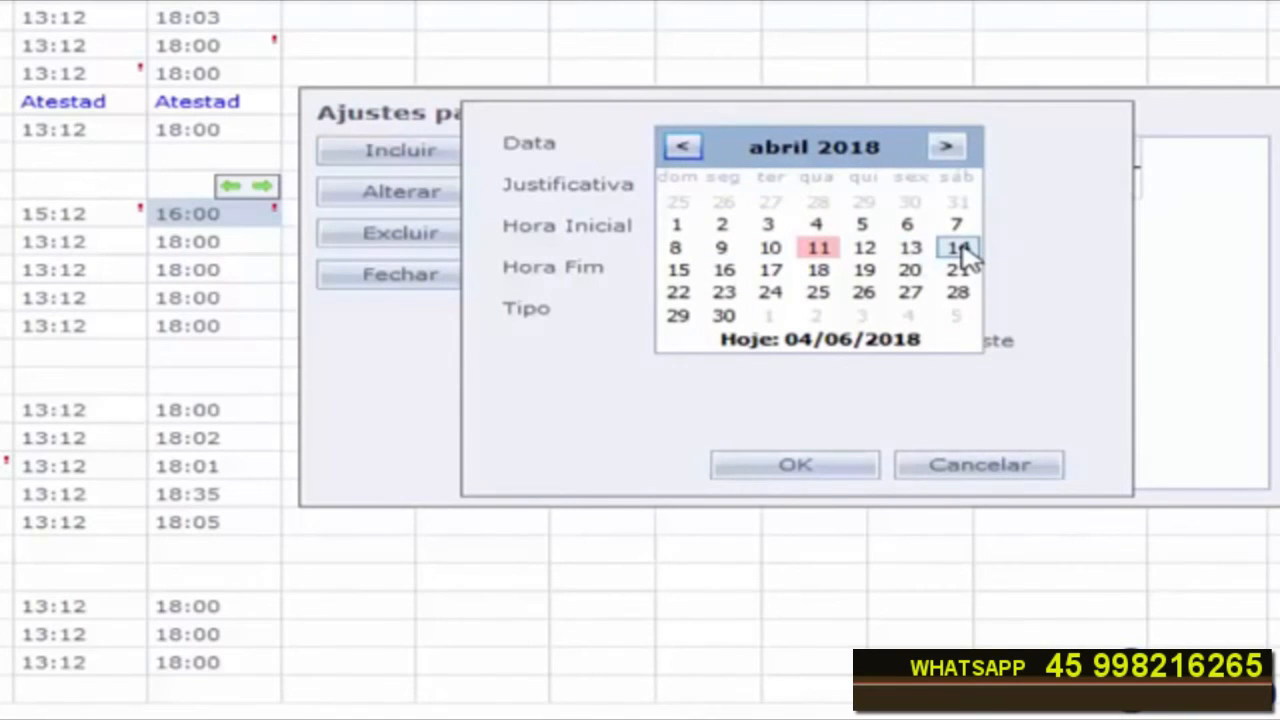
left_click(958, 149)
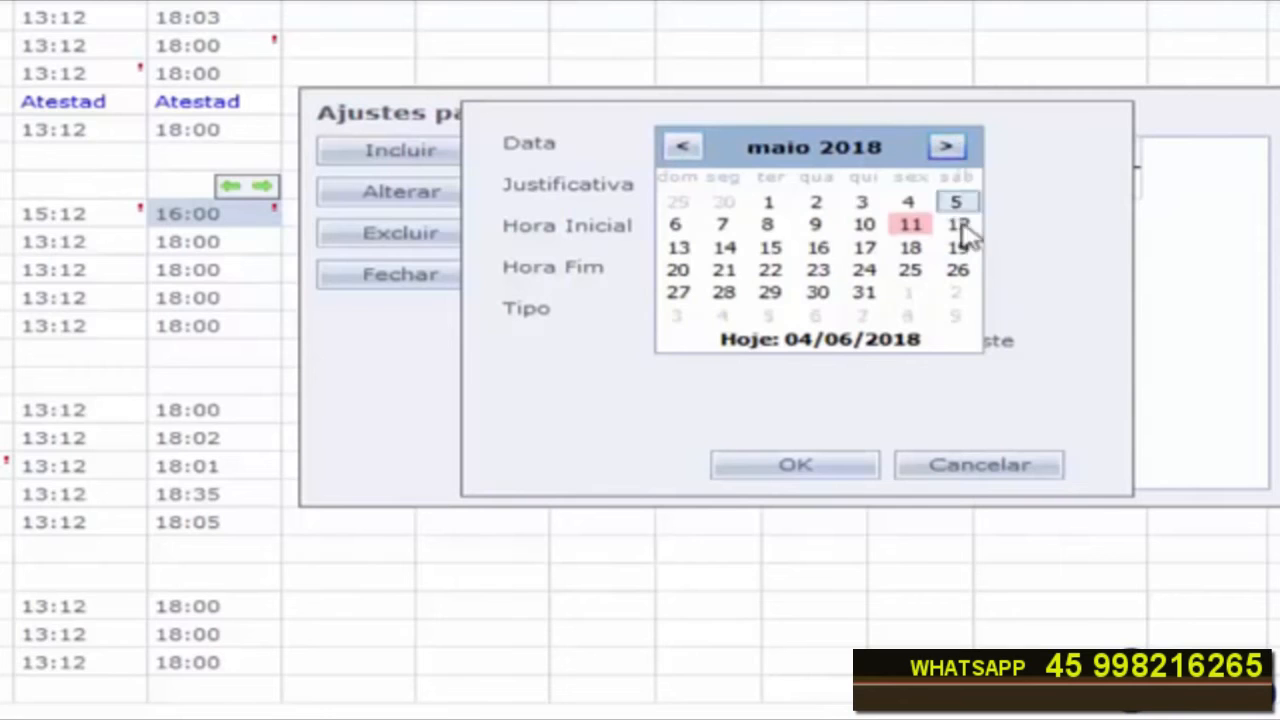
left_click(727, 249)
Step: Give the partial adjustment the Atestad justification from 16:00 to 18:00, save it and close the list
left_click(884, 184)
left_click(768, 212)
left_click(735, 226)
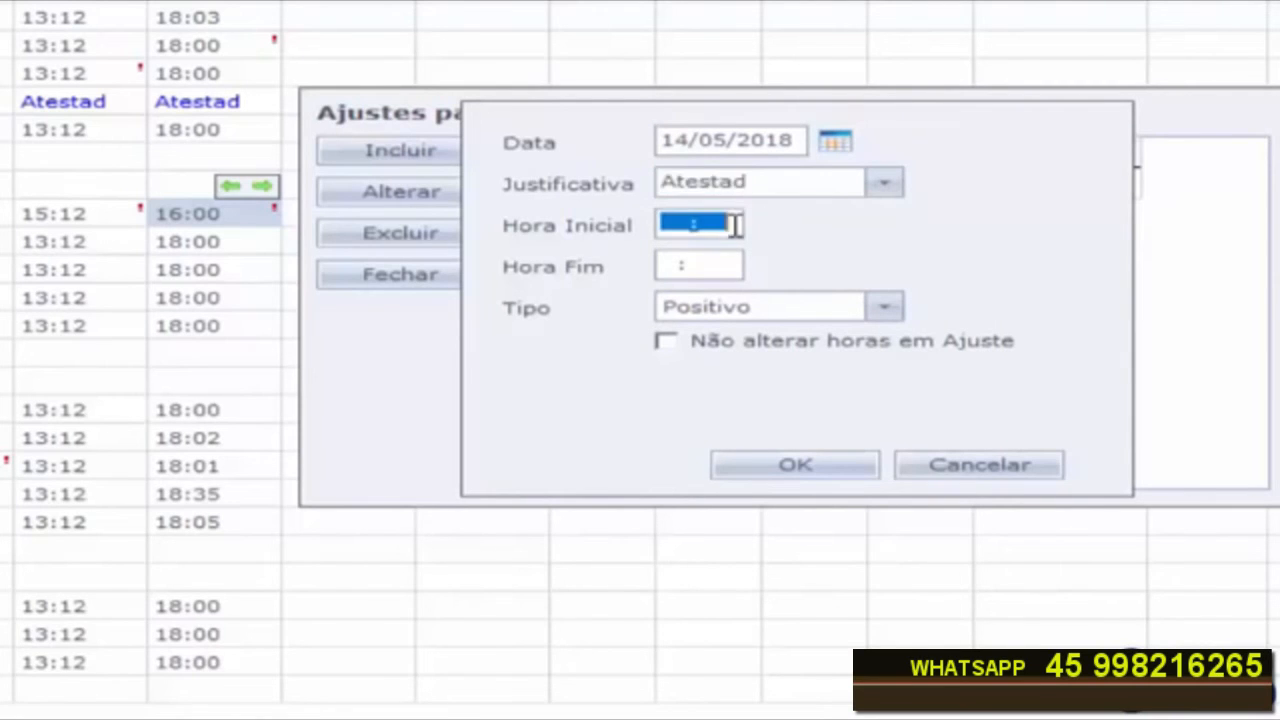
type("160")
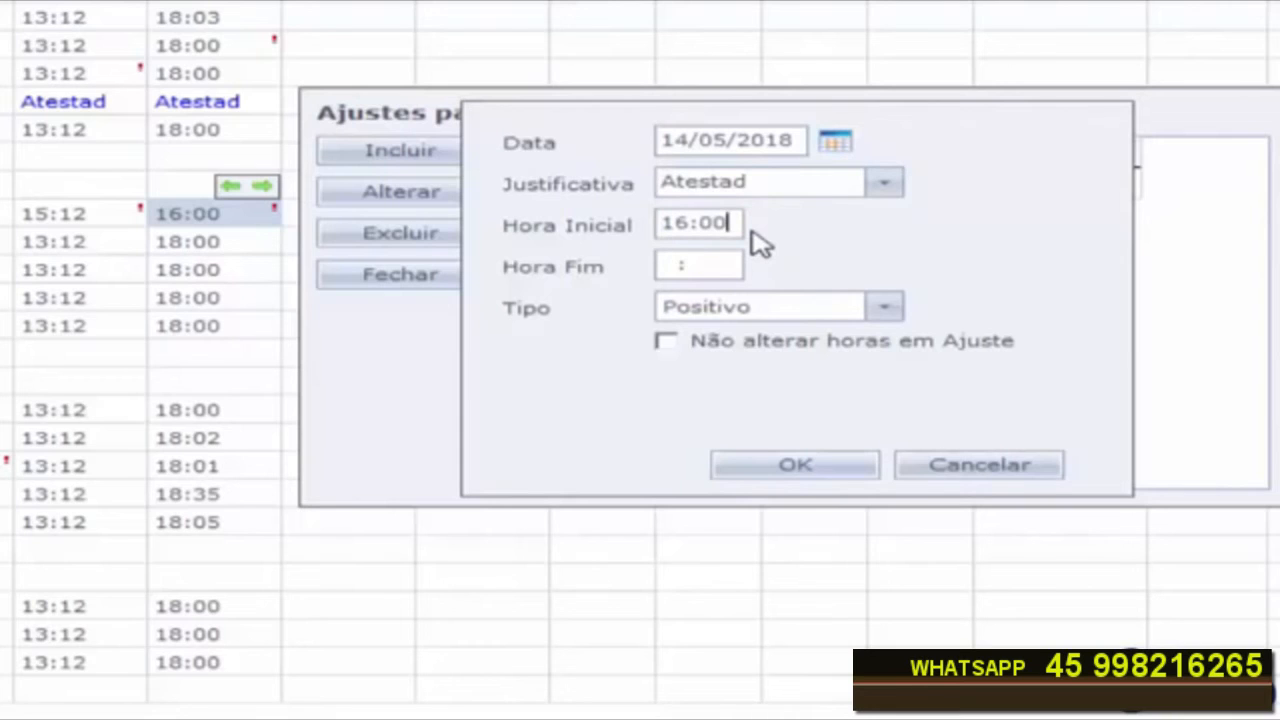
key("Tab")
type("18")
key("Tab")
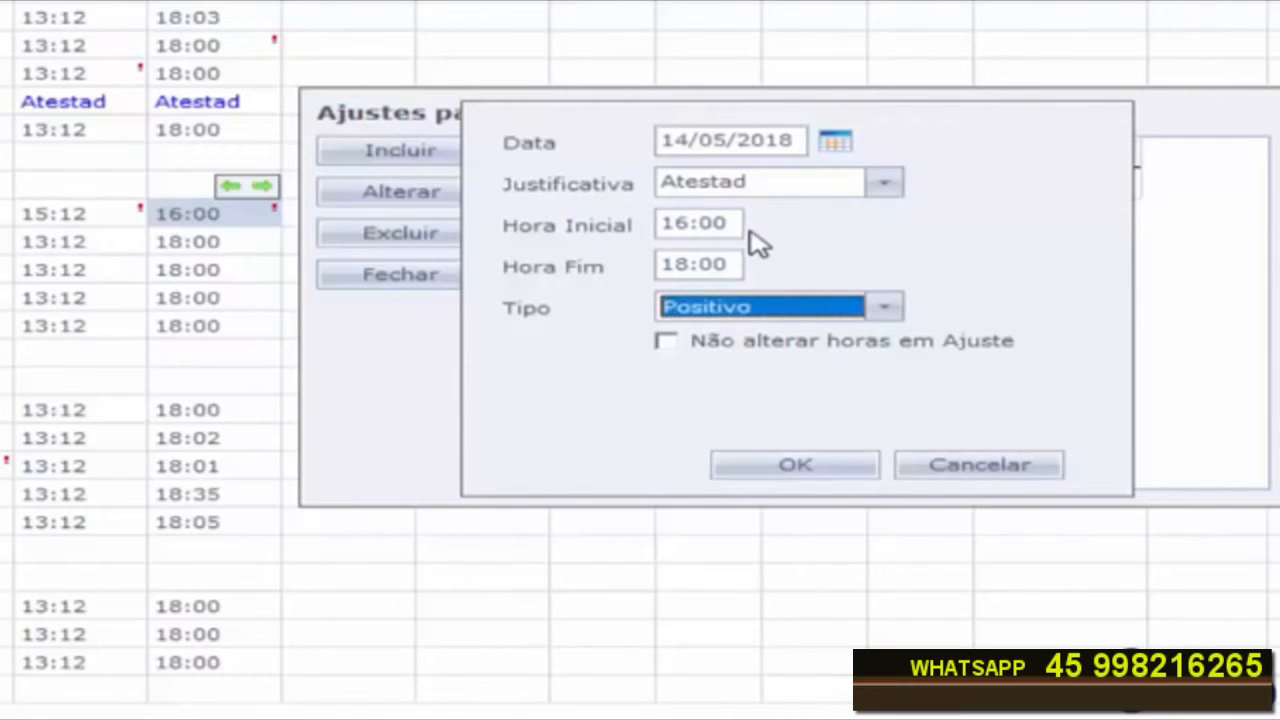
left_click(797, 466)
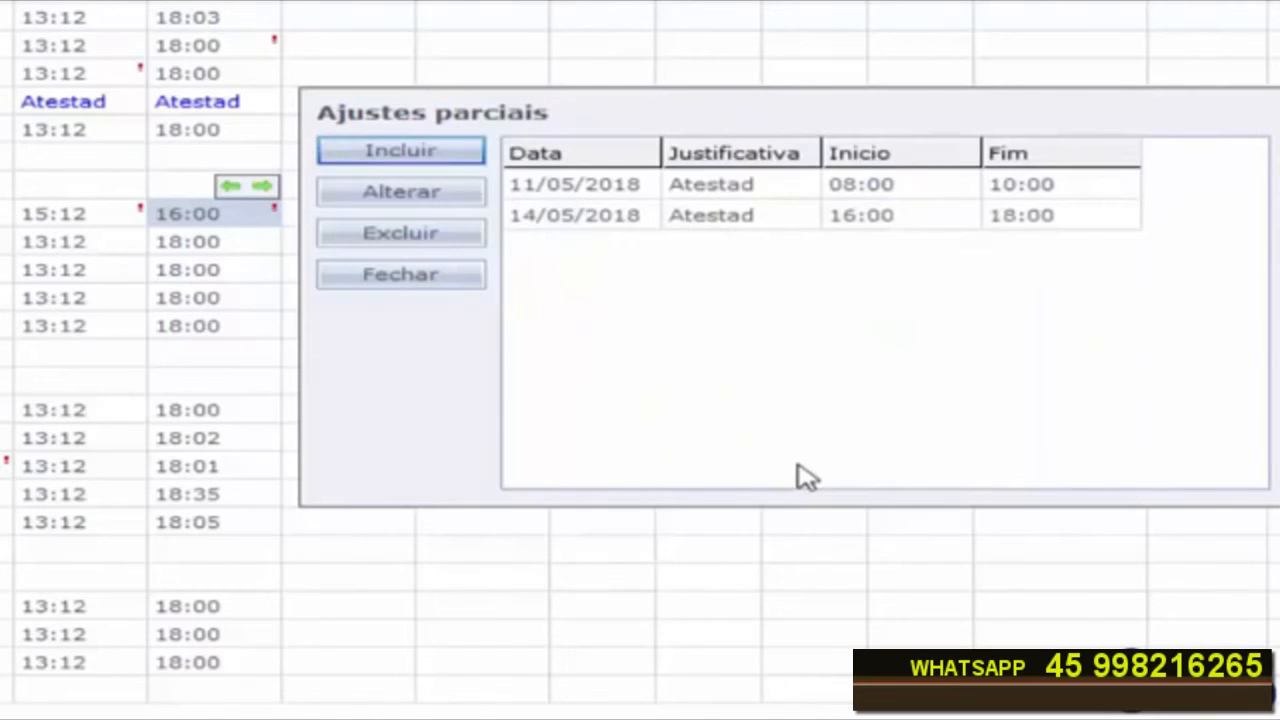
left_click(430, 276)
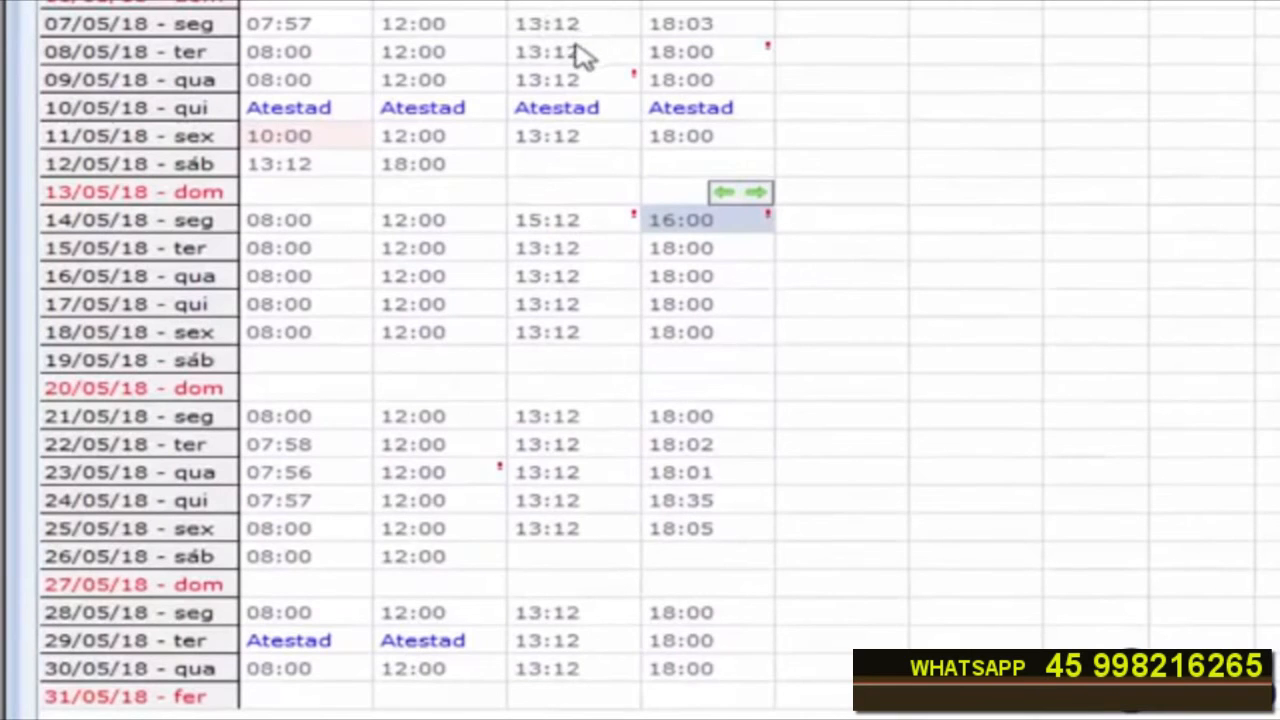
Step: Select 14/05/18's 15:12 Entrada 2 punch and start another partial adjustment dated 14/05/2018
left_click(563, 236)
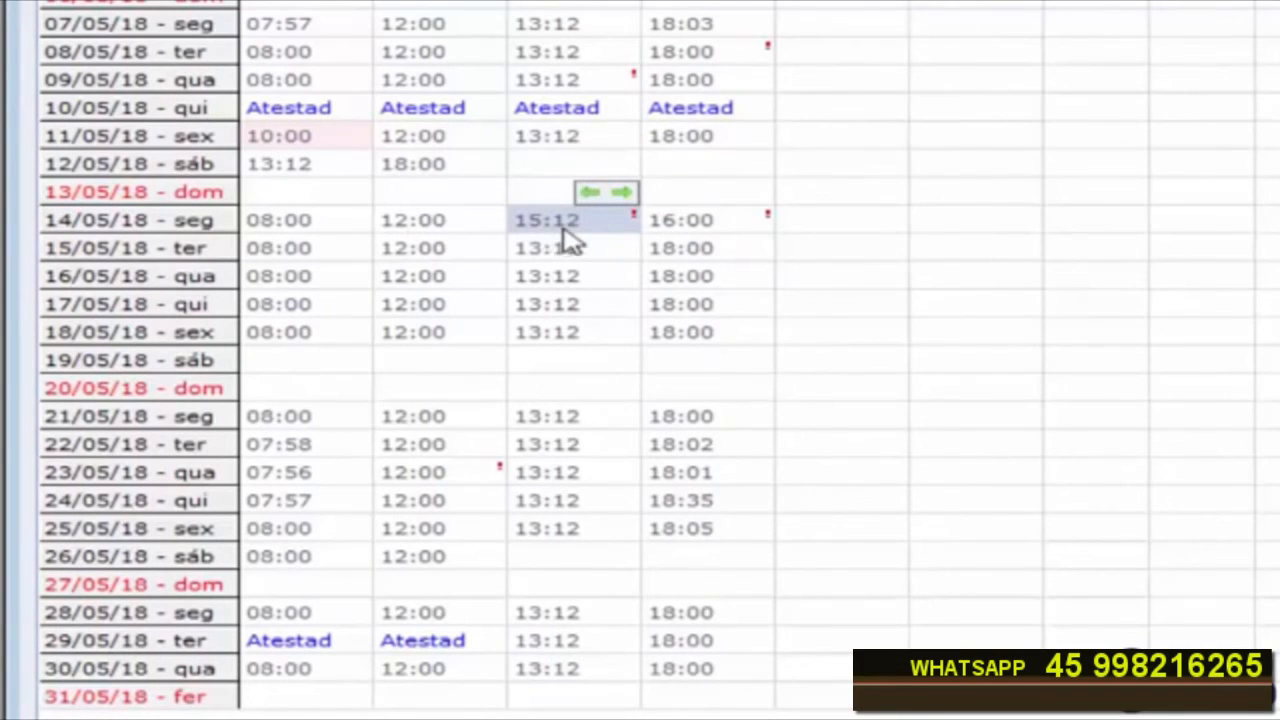
mouse_move(562, 238)
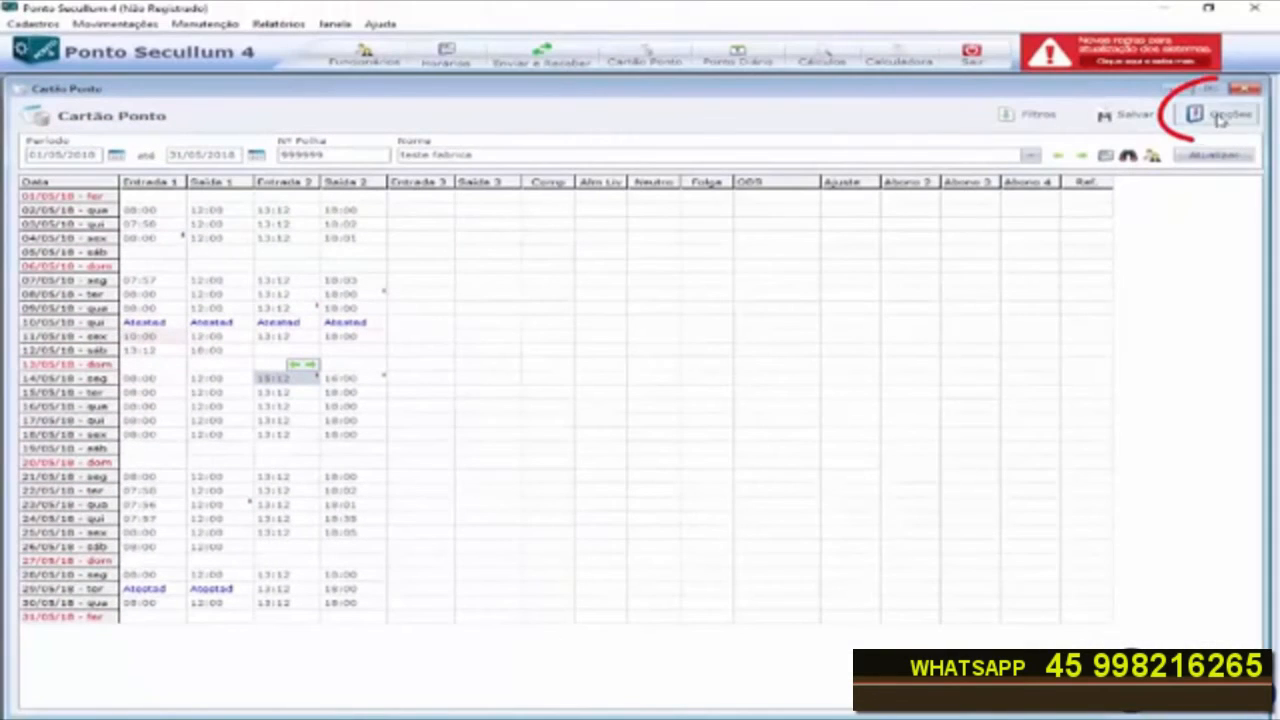
left_click(1220, 116)
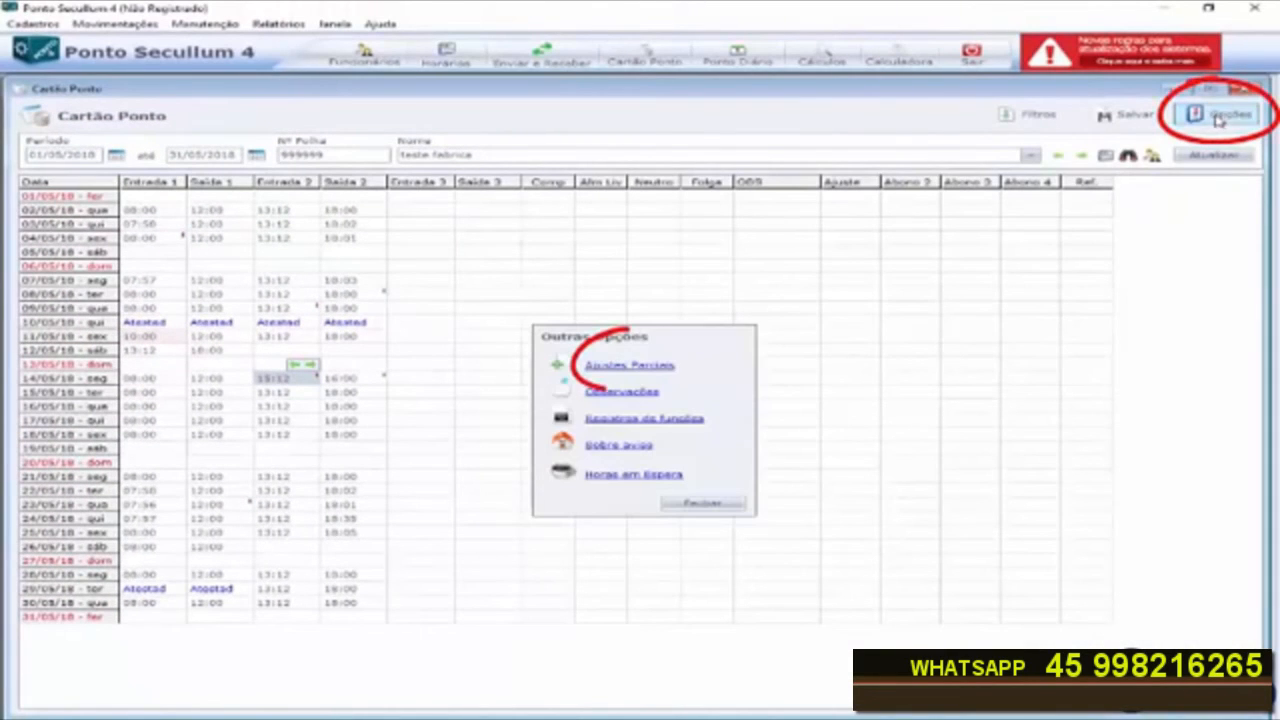
left_click(629, 367)
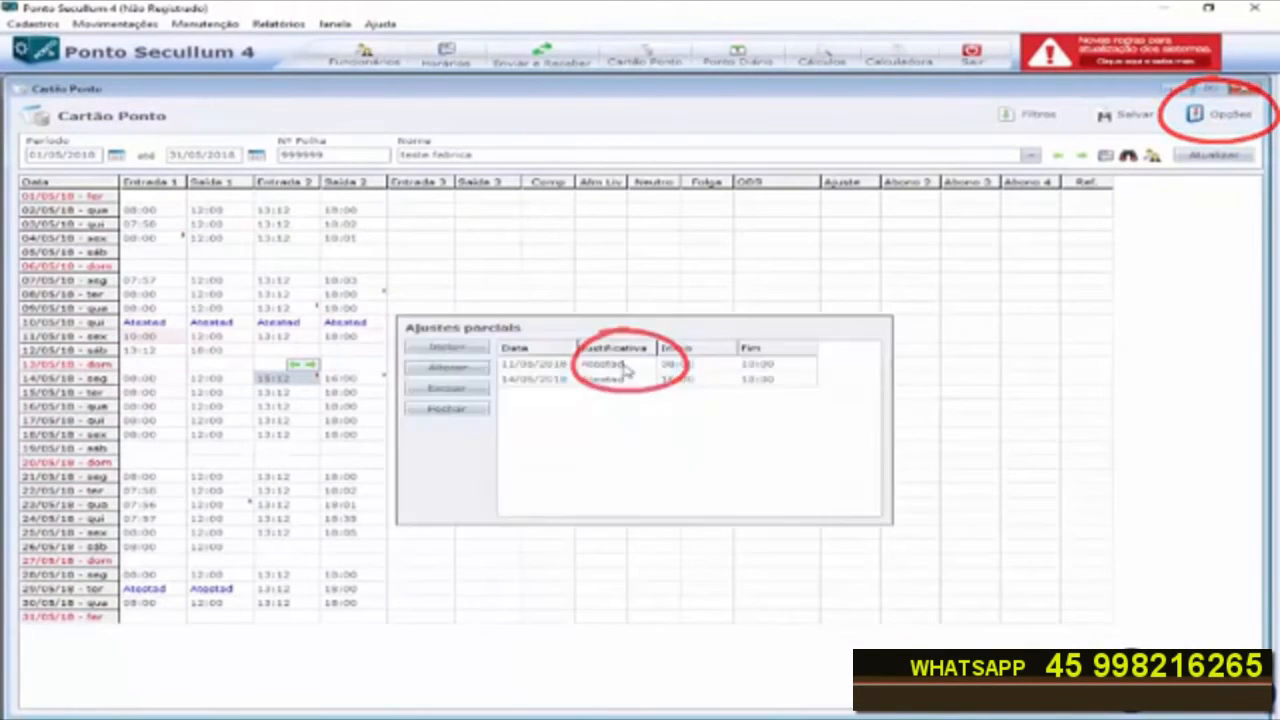
left_click(453, 350)
left_click(663, 345)
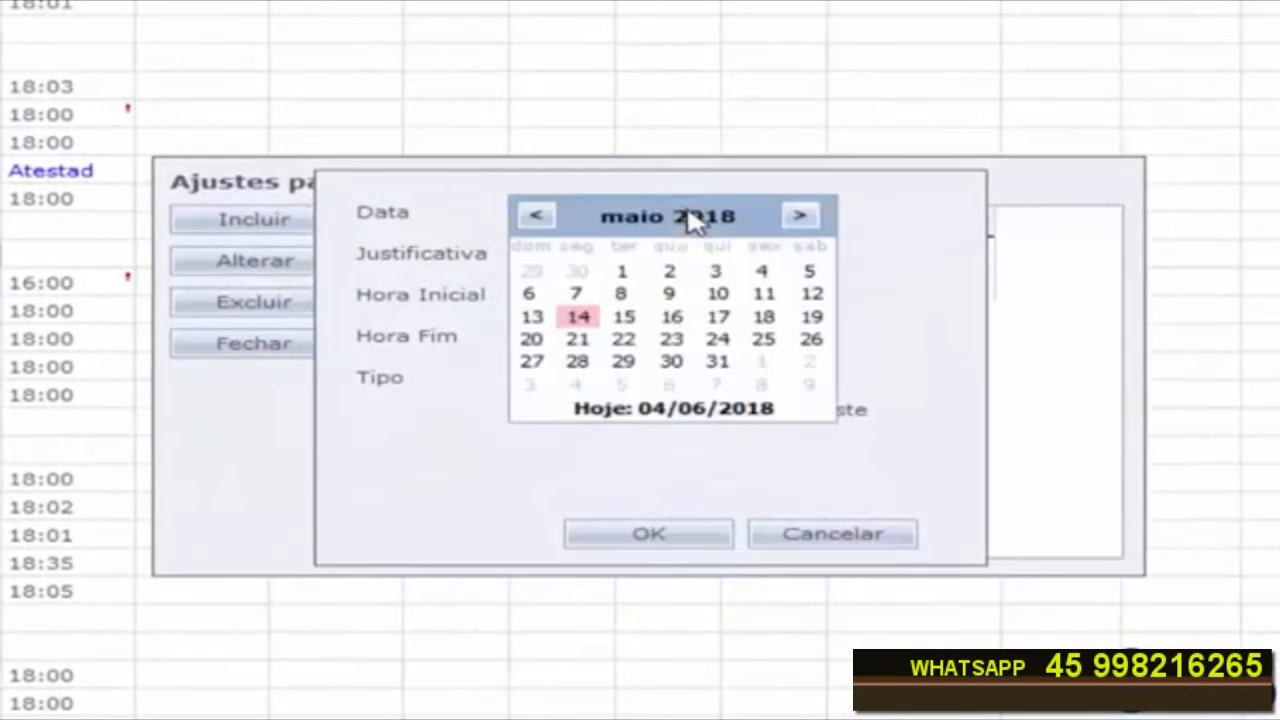
left_click(580, 318)
Step: Give this partial adjustment the Atestad justification from 13:12 to 15:12, save it and close the list
left_click(737, 254)
left_click(648, 284)
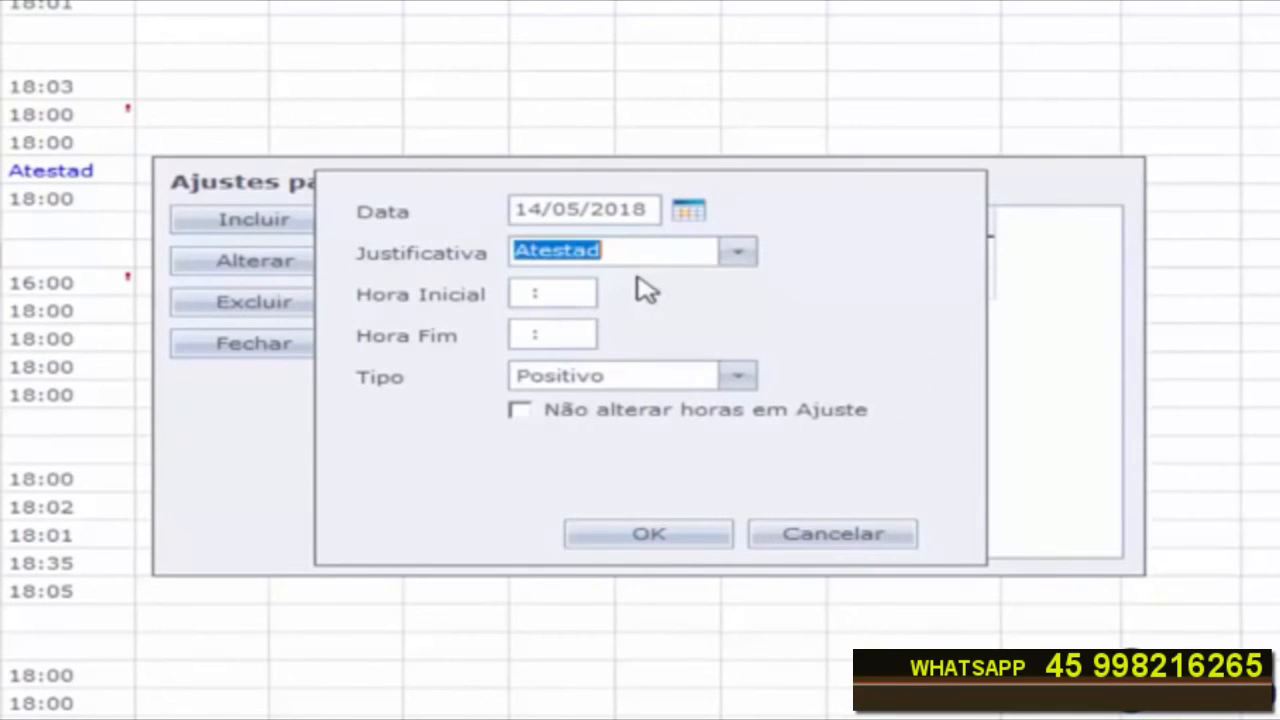
left_click(580, 292)
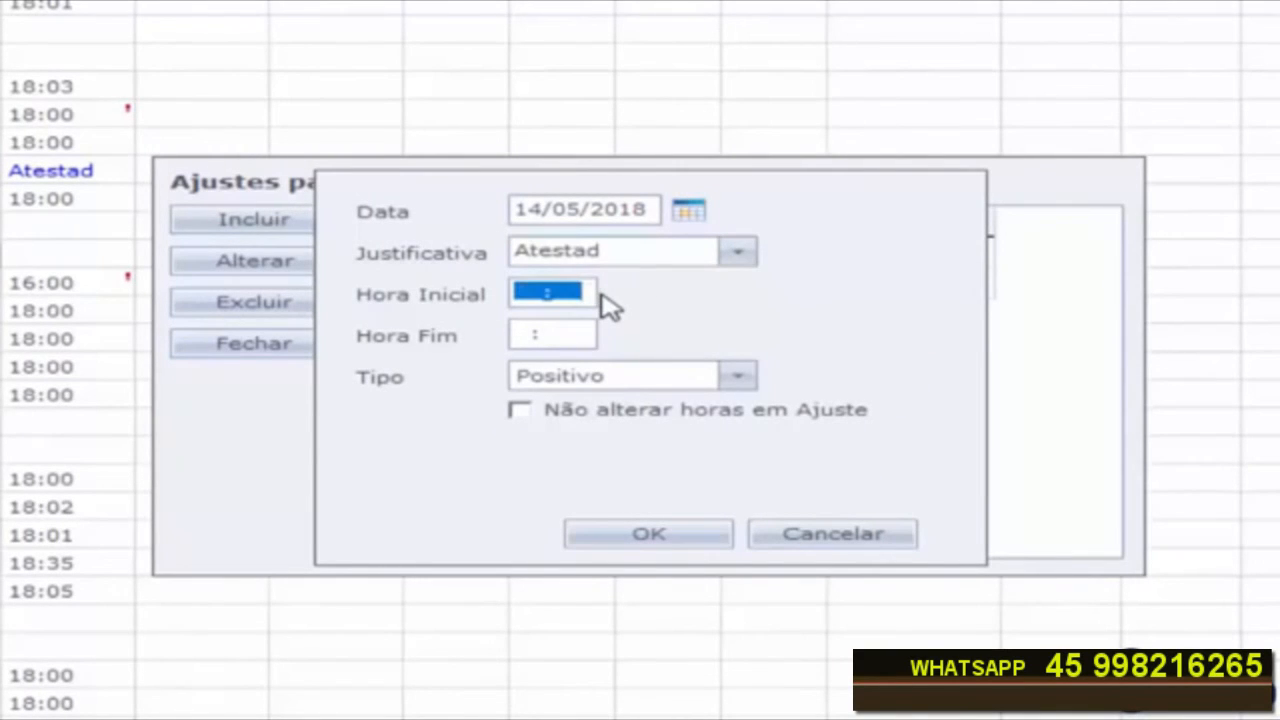
type("131")
key("Tab")
type("1")
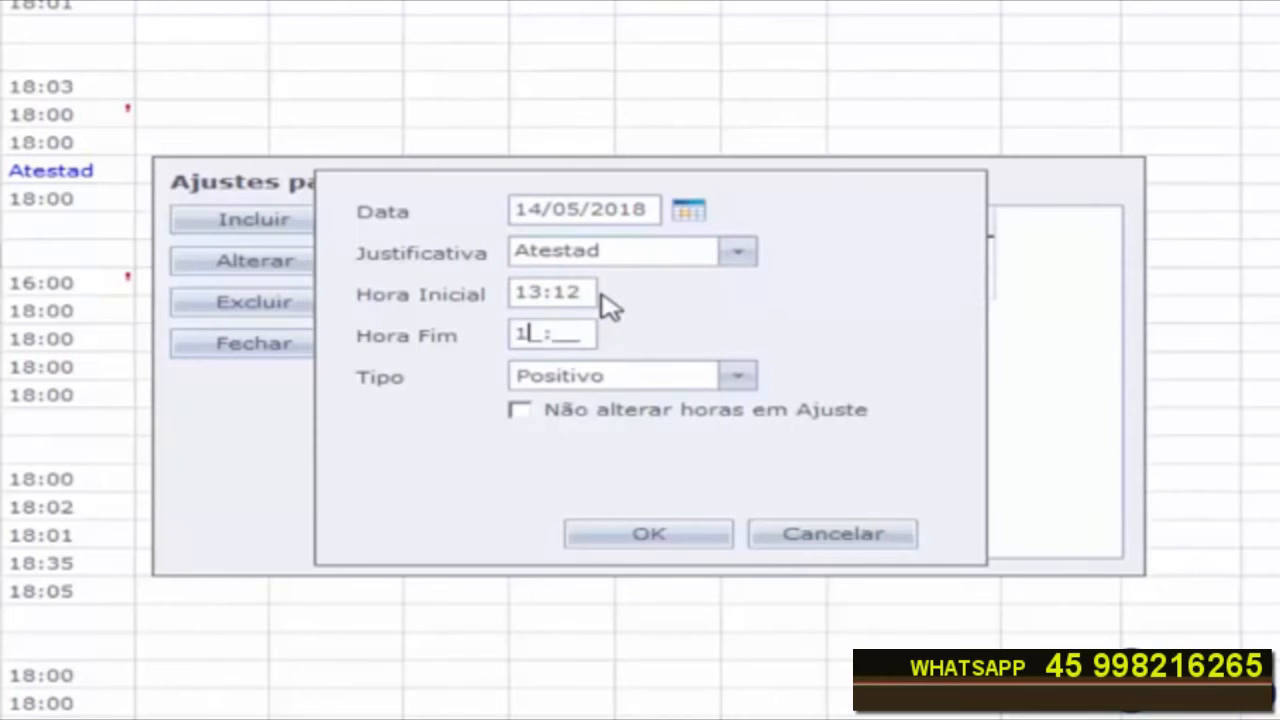
key("Tab")
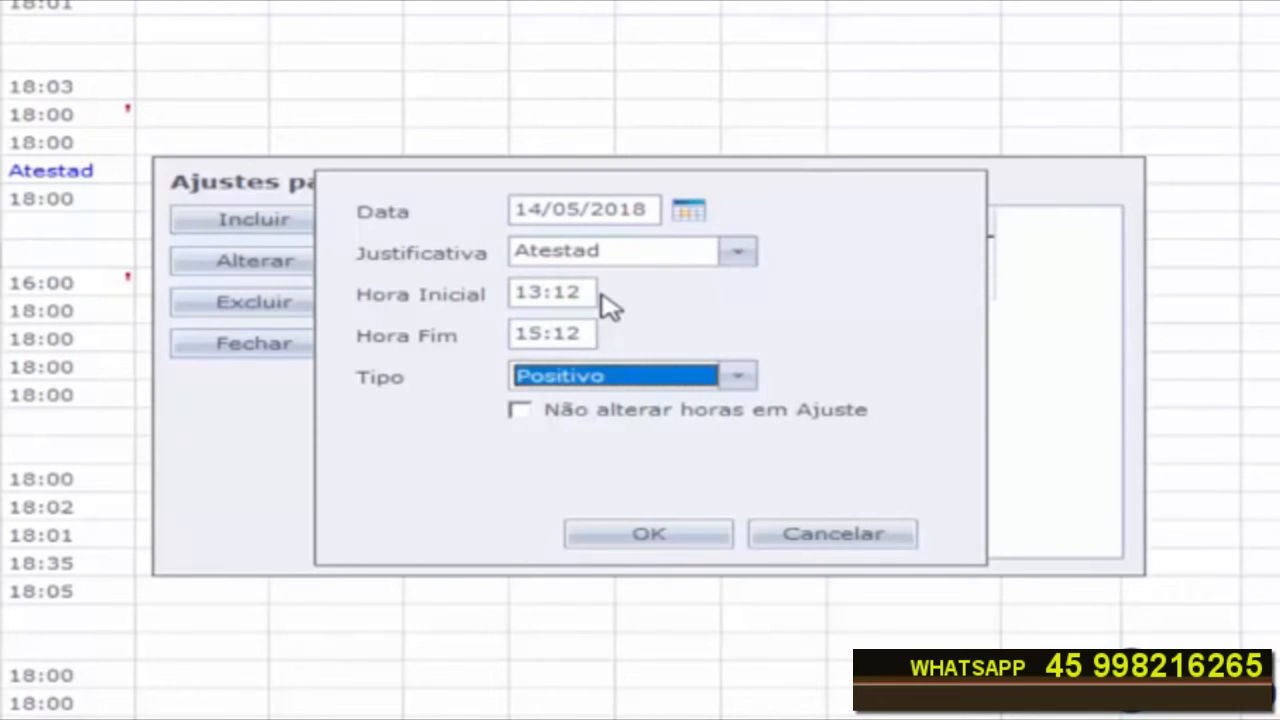
left_click(648, 534)
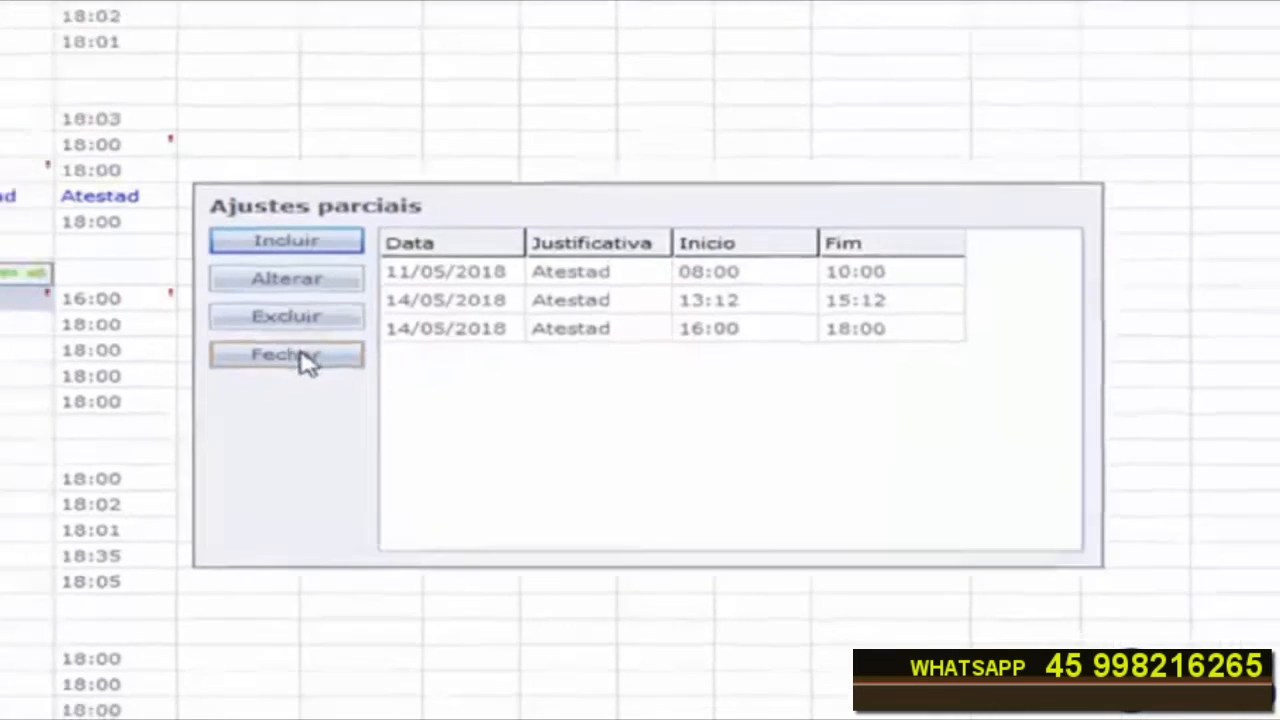
left_click(300, 355)
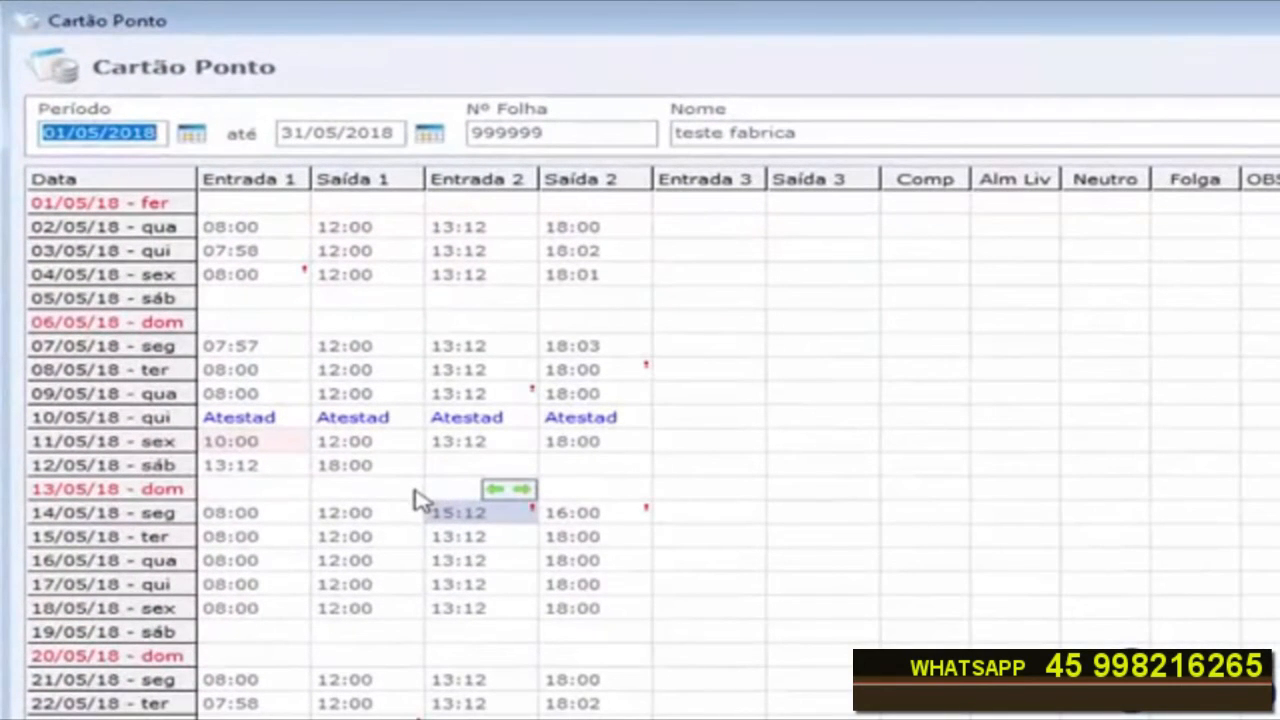
left_click_drag(255, 522, 410, 520)
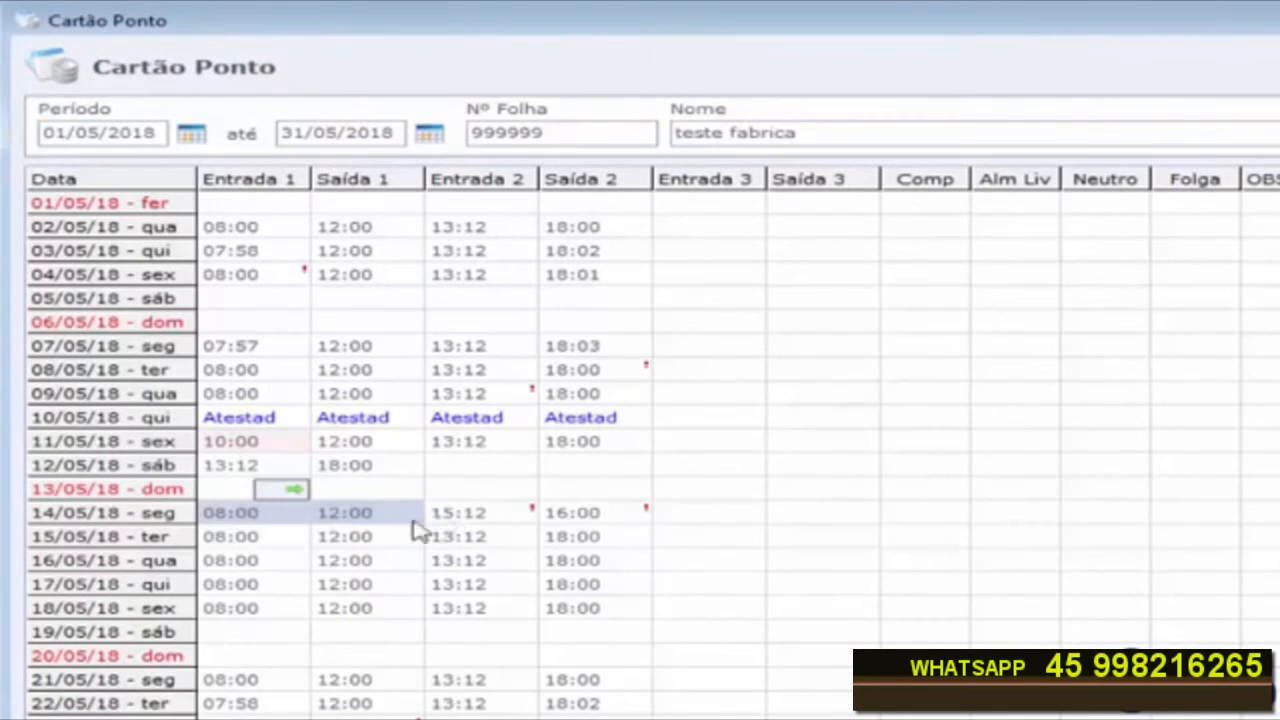
left_click_drag(245, 516, 601, 514)
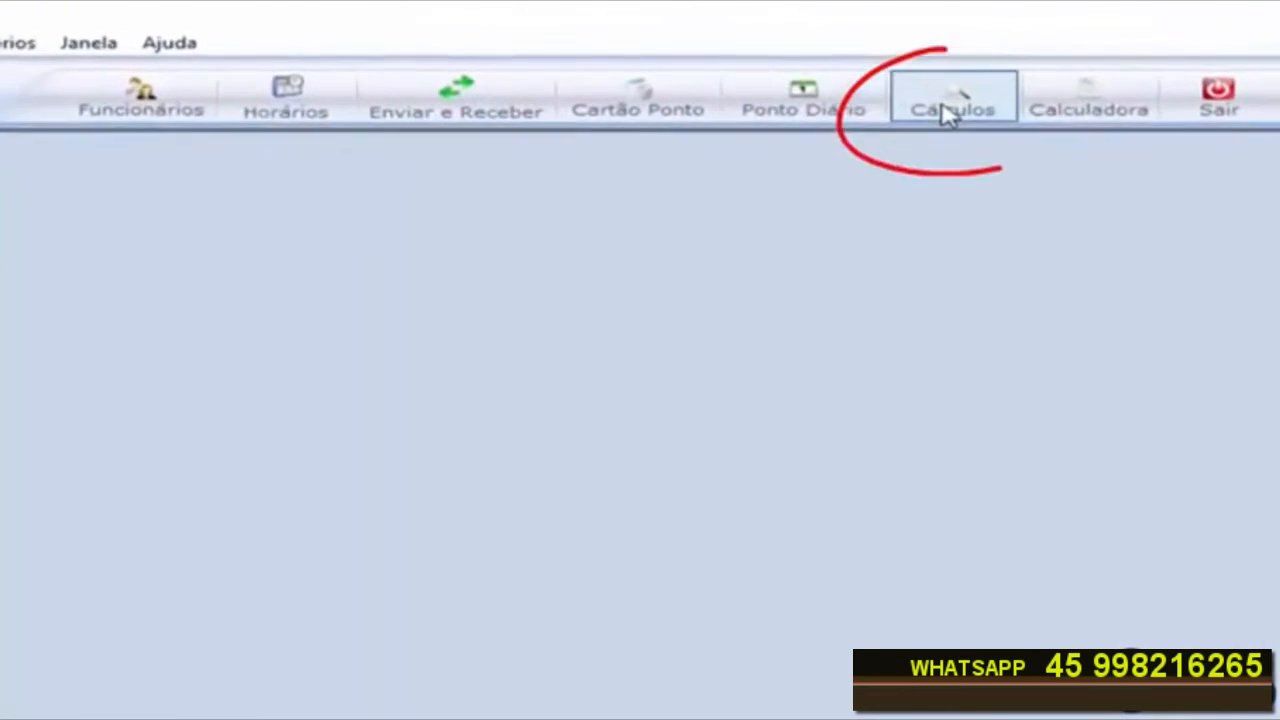
Step: Open the Cálculos window and update it for the period 01/05/2018 to 31/05/2018
left_click(822, 57)
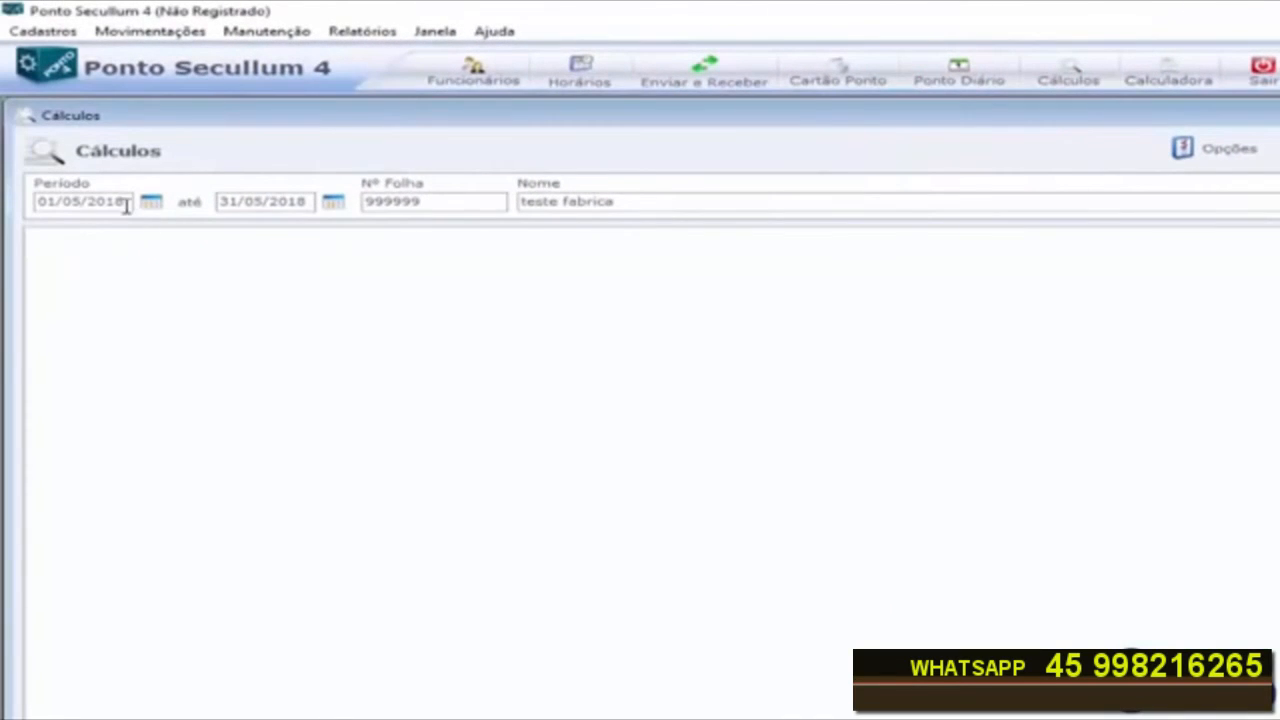
double_click(126, 203)
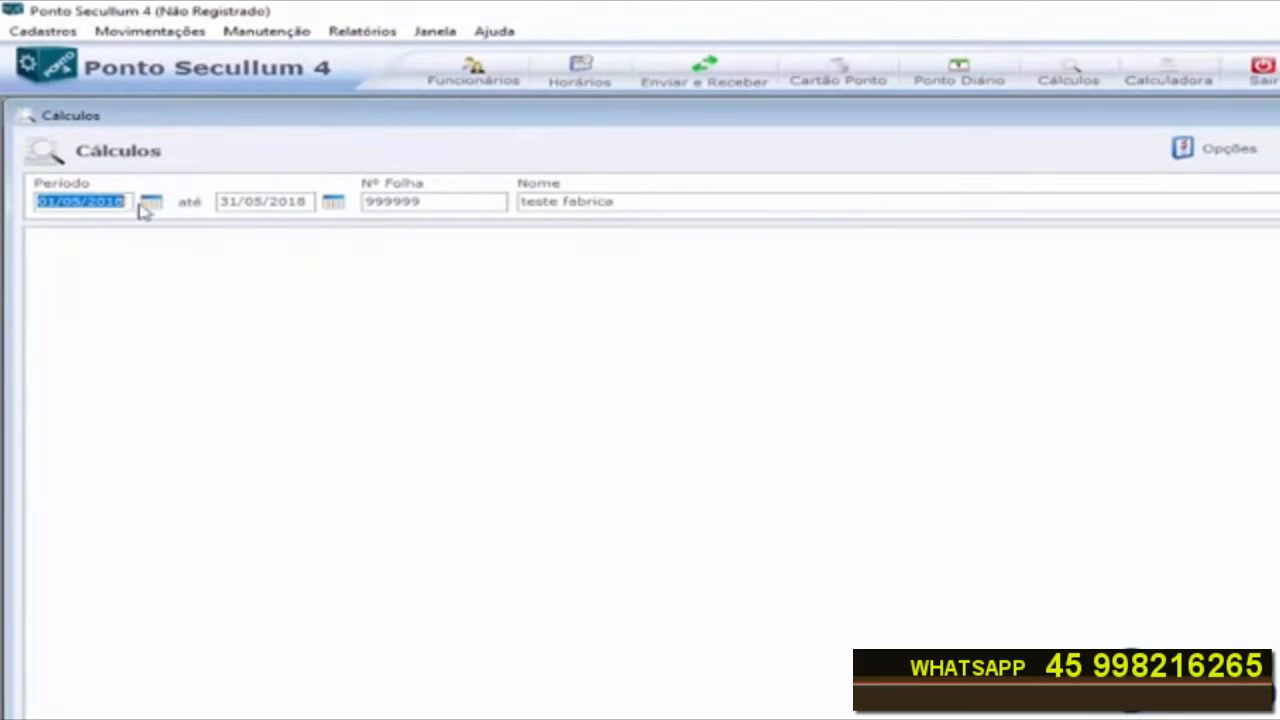
double_click(310, 202)
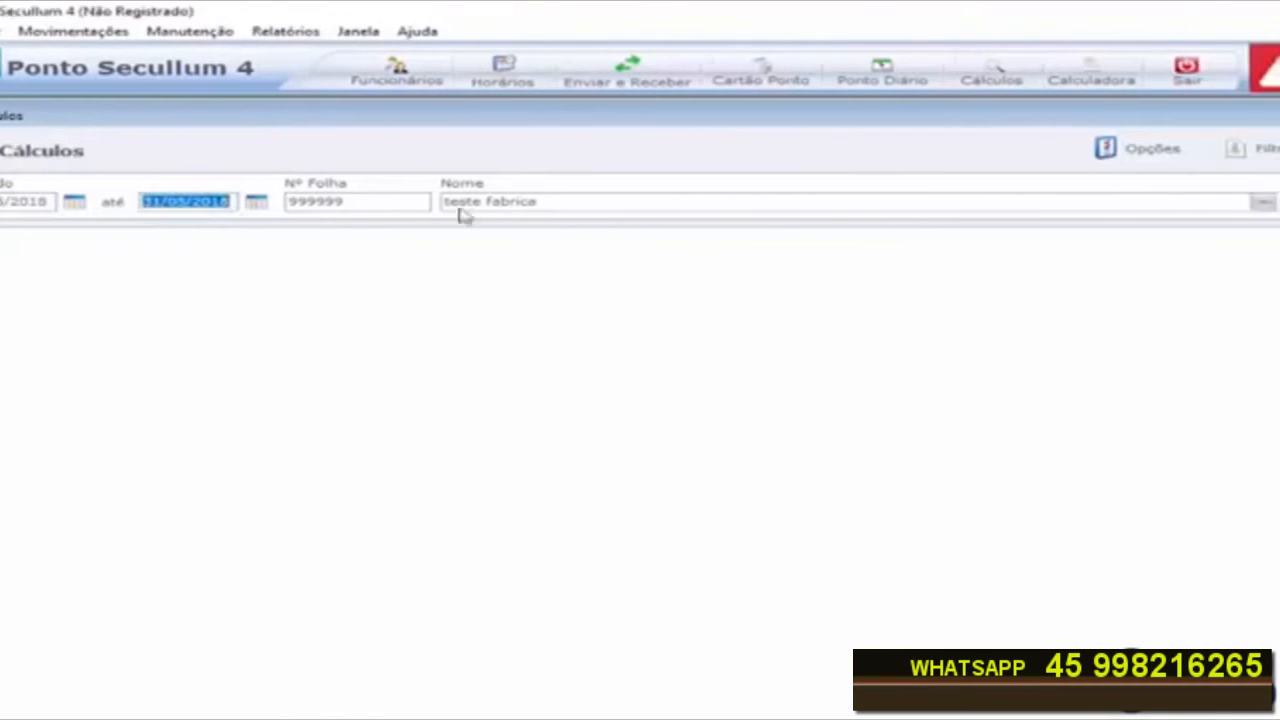
left_click(1180, 205)
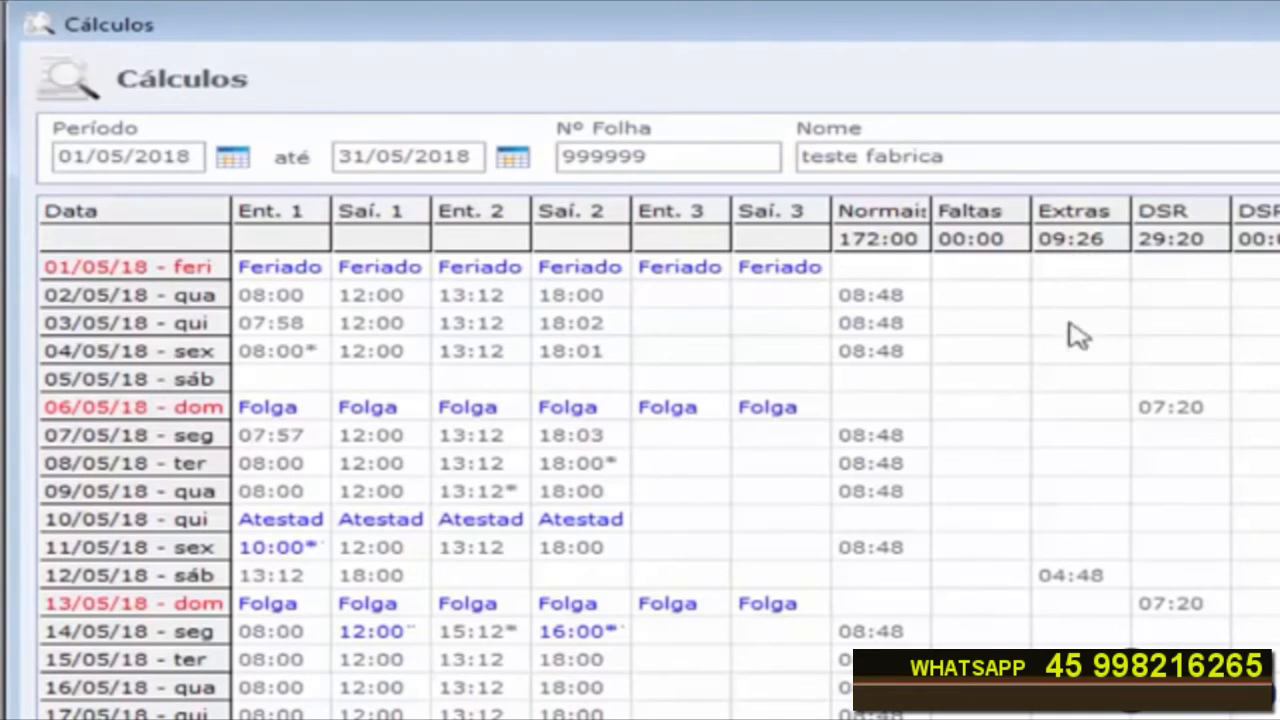
Step: Review the calculated extras, Ajuste hours and JustPa justifications for the adjusted May days
left_click(1078, 577)
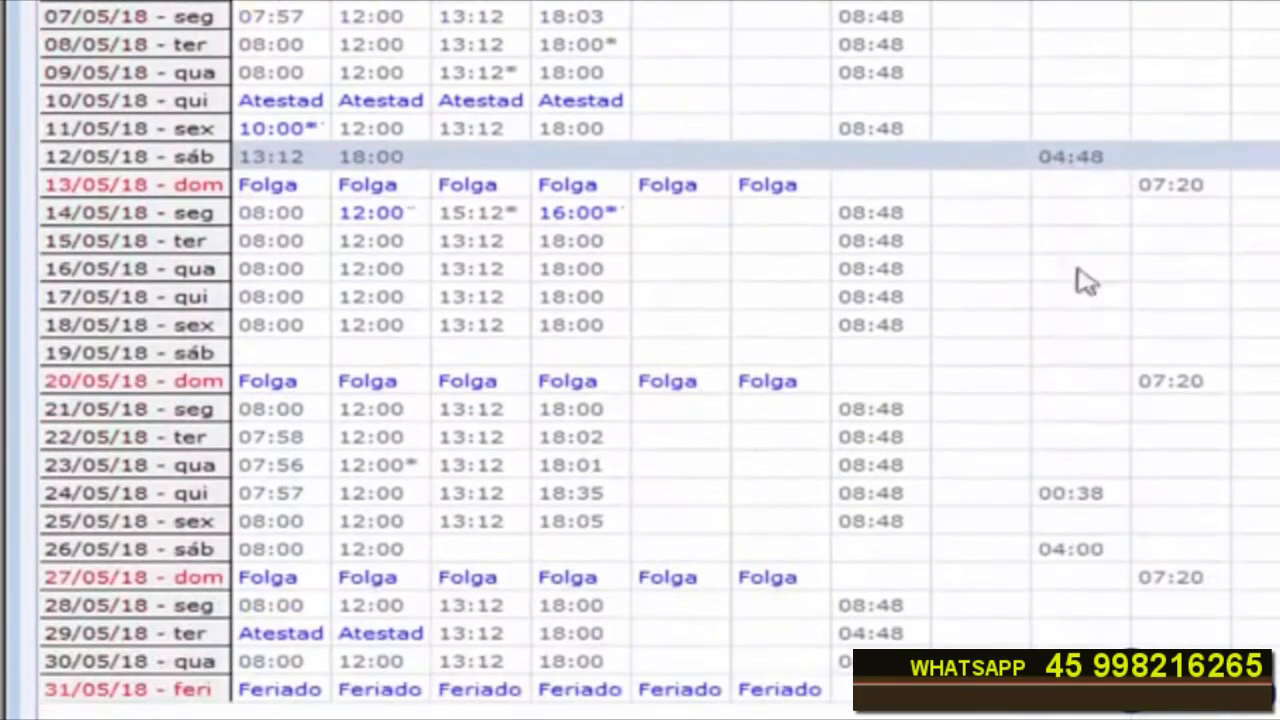
left_click(1087, 500)
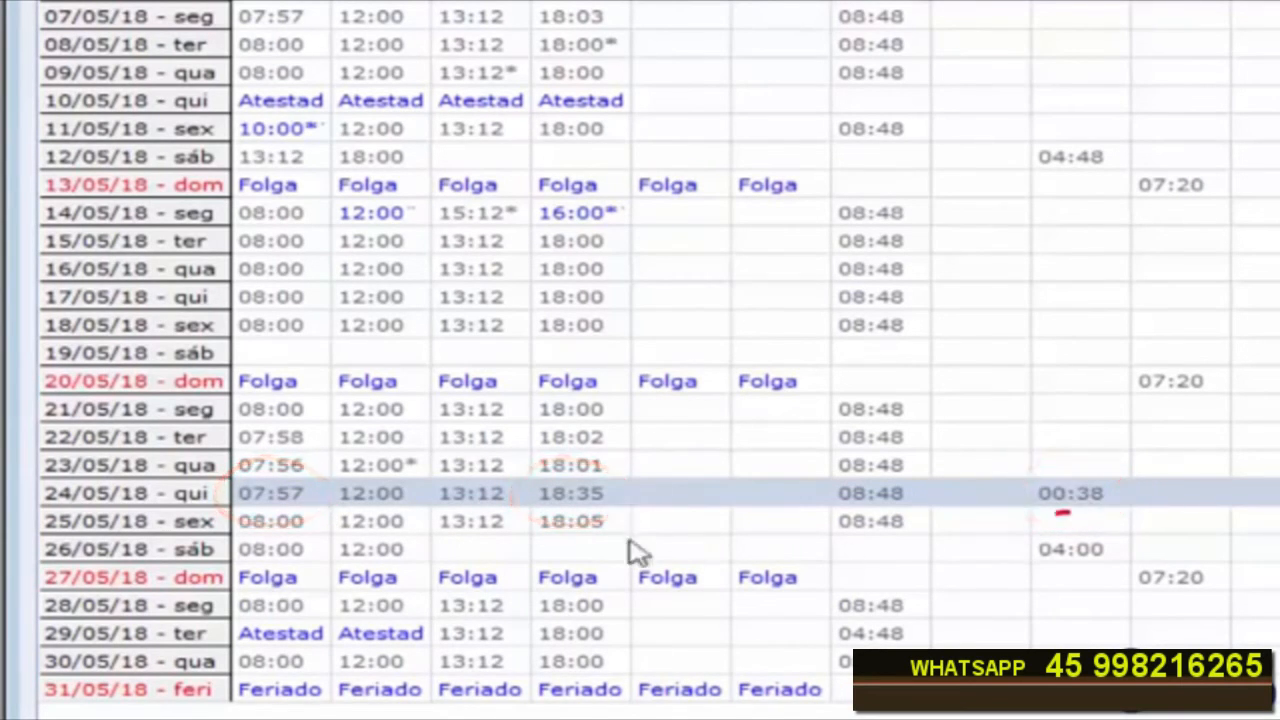
left_click(1088, 561)
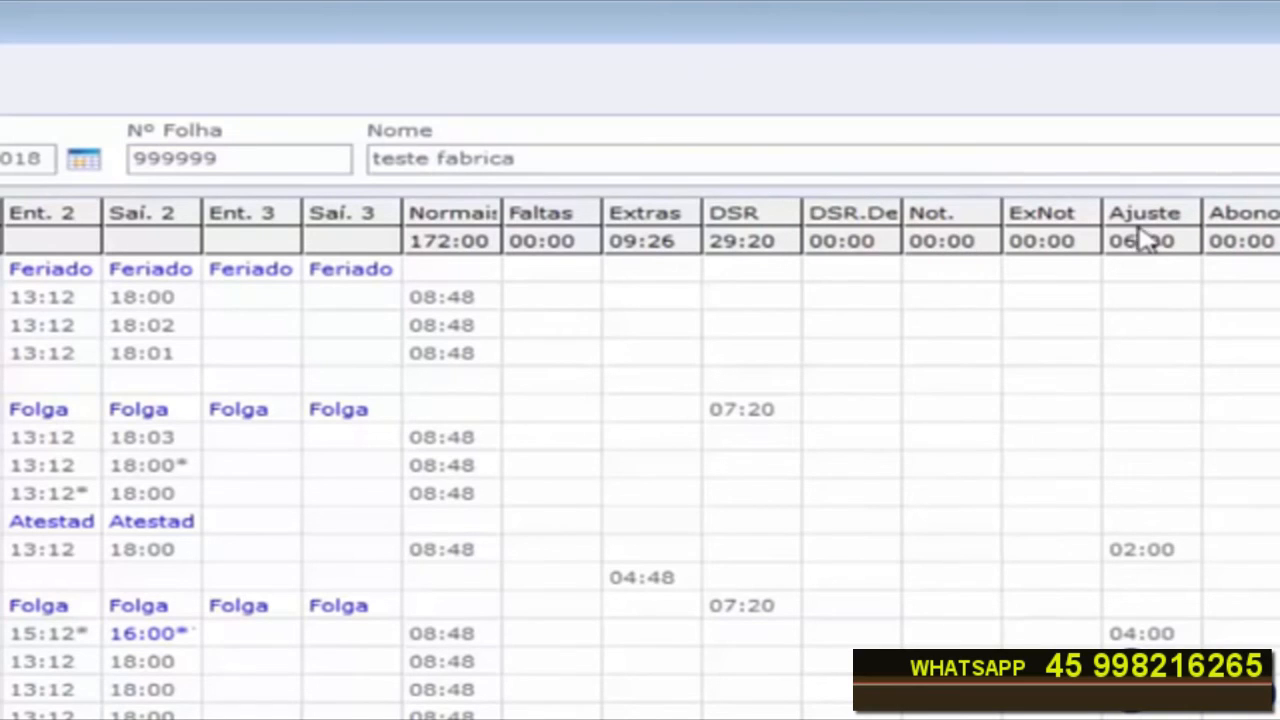
left_click(1146, 553)
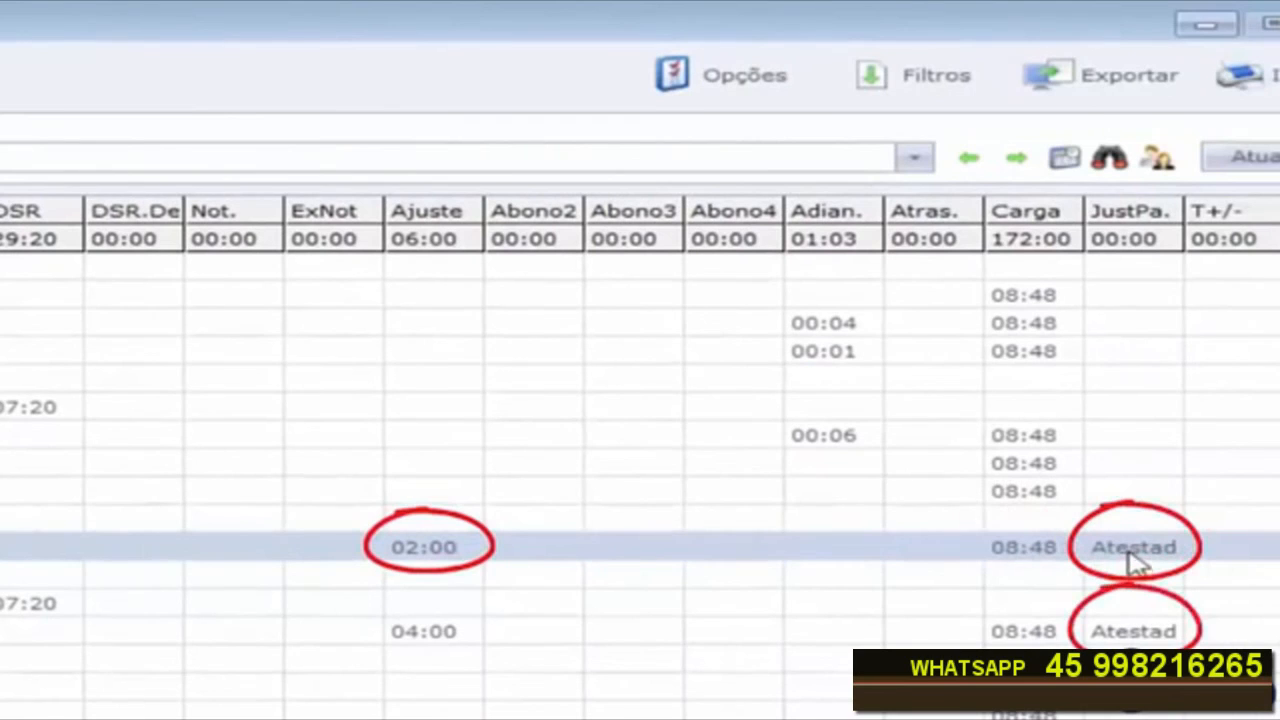
left_click(443, 640)
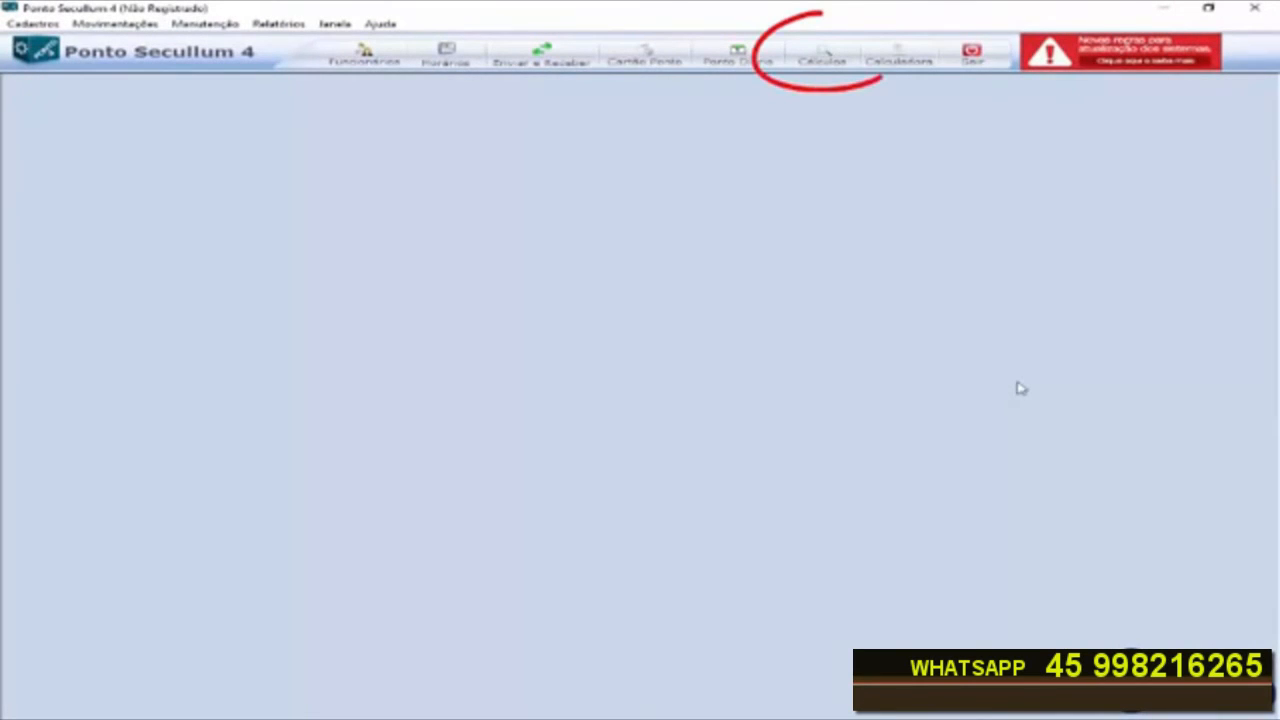
Step: Reopen the Cálculos window, update it and open the print options for the report
left_click(823, 60)
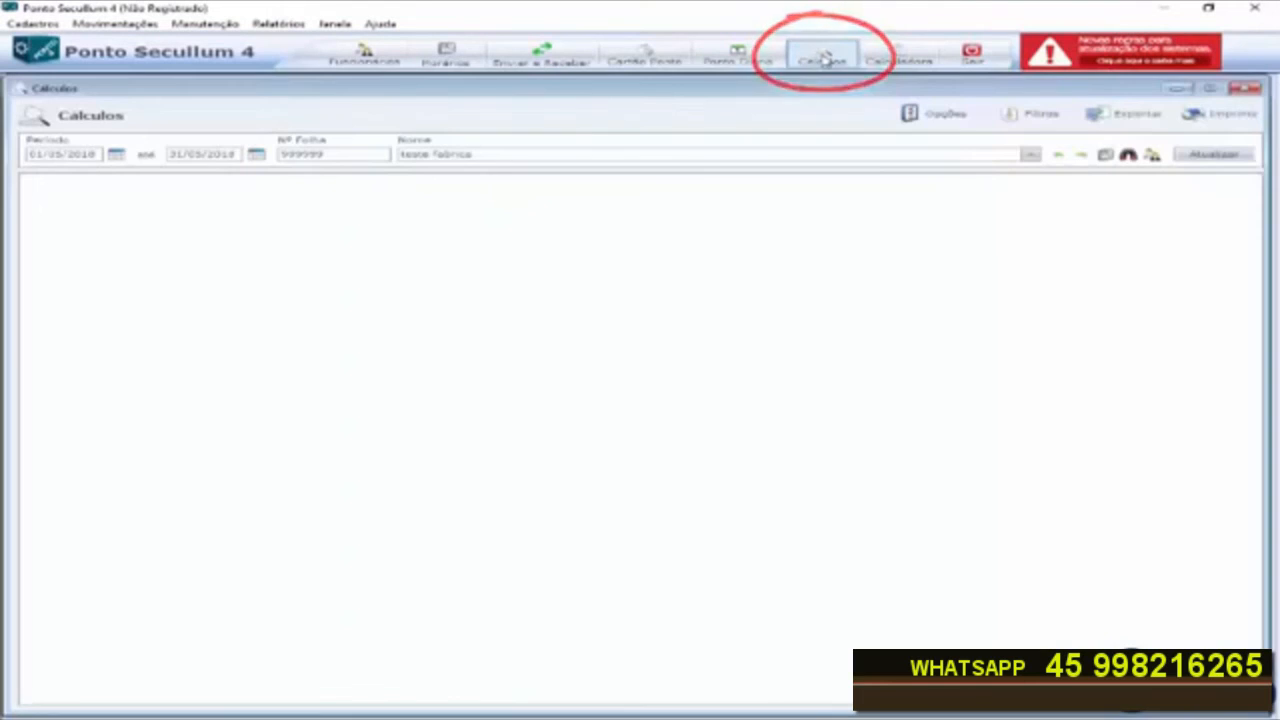
left_click(1209, 157)
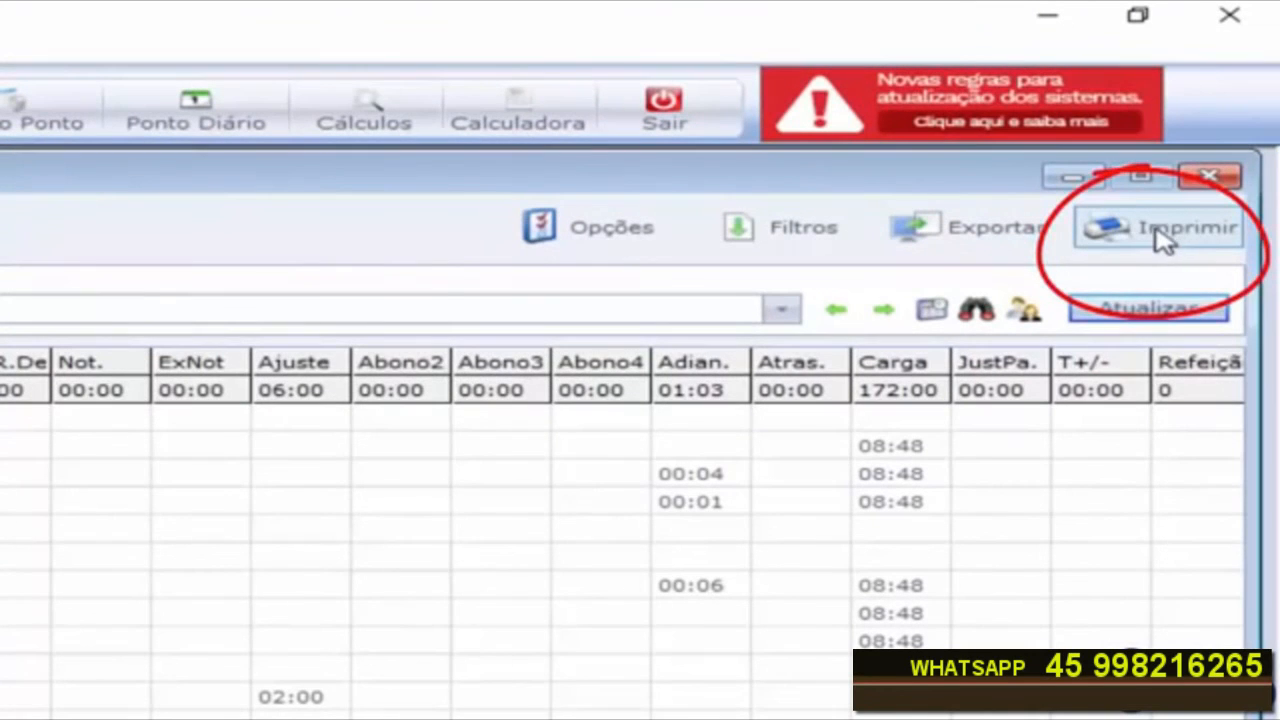
left_click(1160, 236)
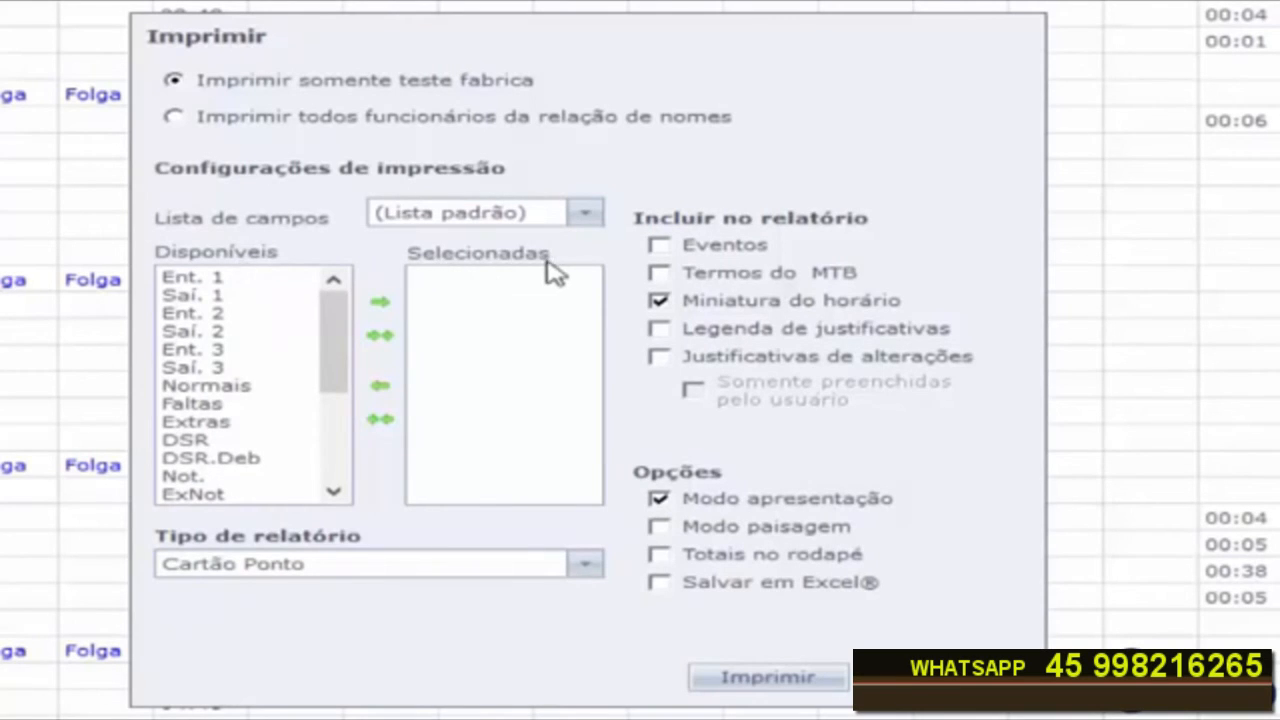
Step: Add the fields Ent. 1 through Saí. 3, Normais, Faltas, Extras, DSR and Not. to the report's selected field list
left_click(195, 278)
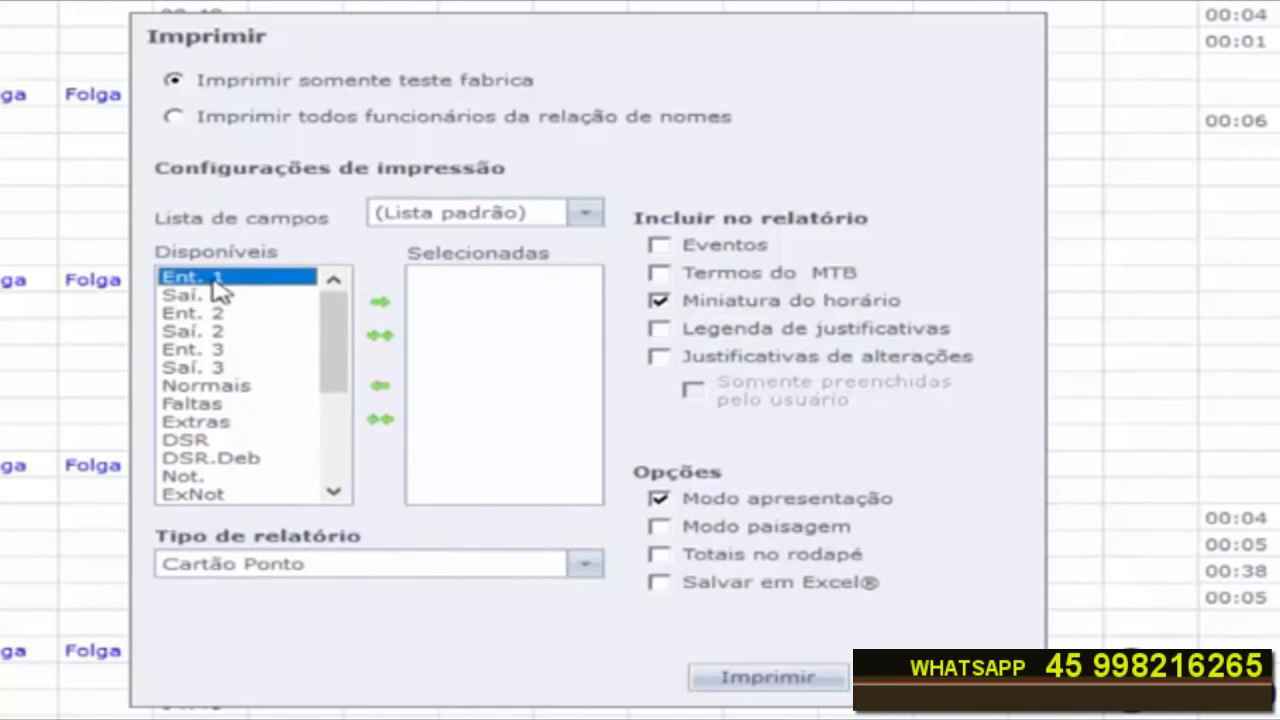
left_click(380, 304)
left_click(380, 304)
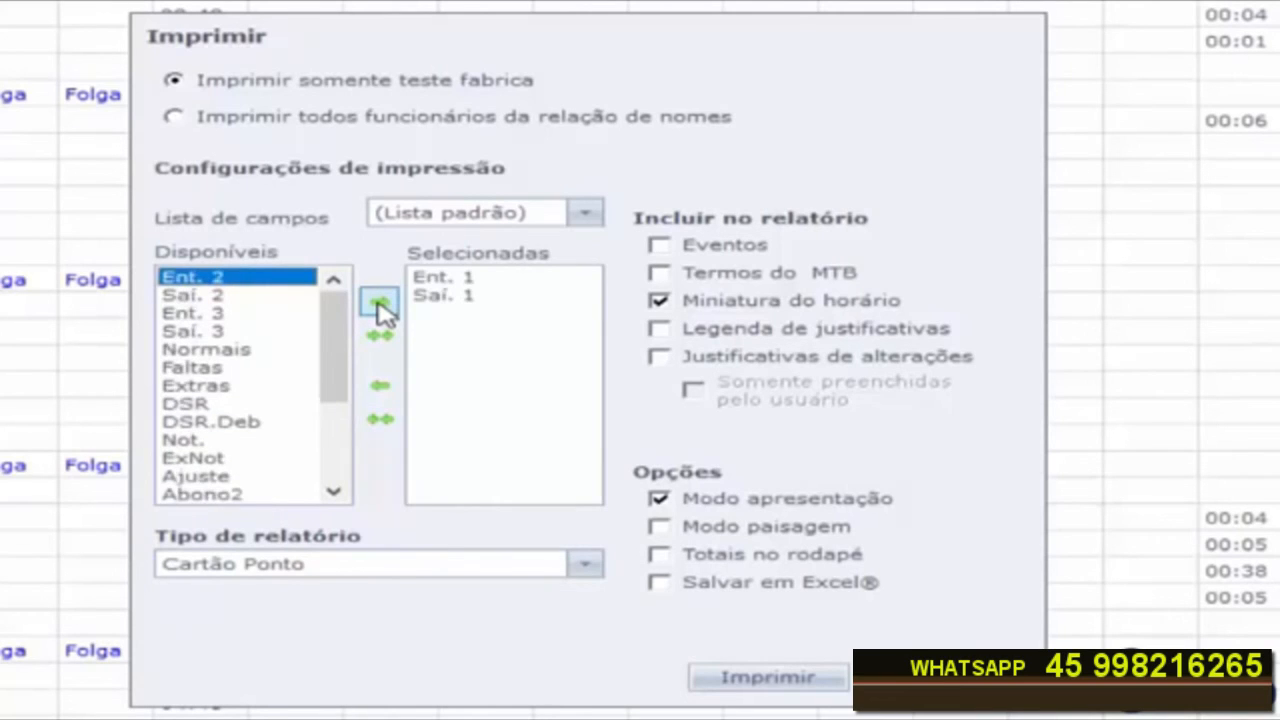
left_click(380, 304)
left_click(380, 304)
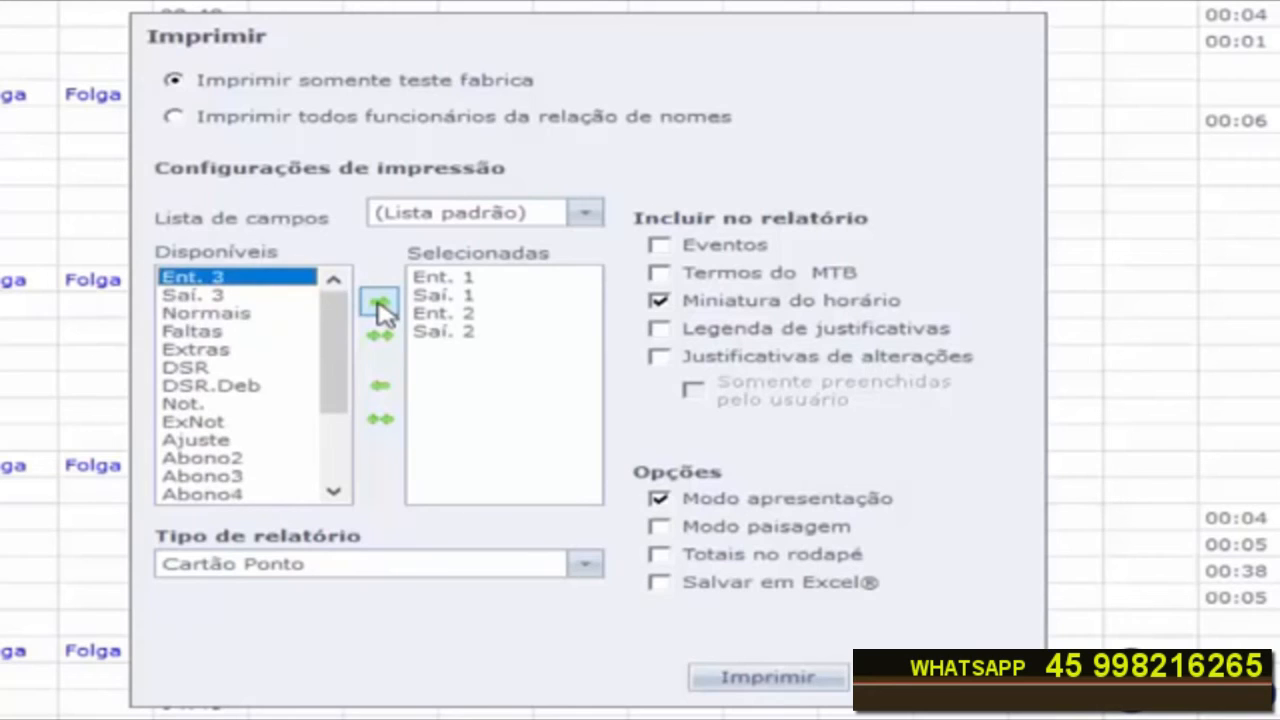
left_click(380, 304)
left_click(380, 304)
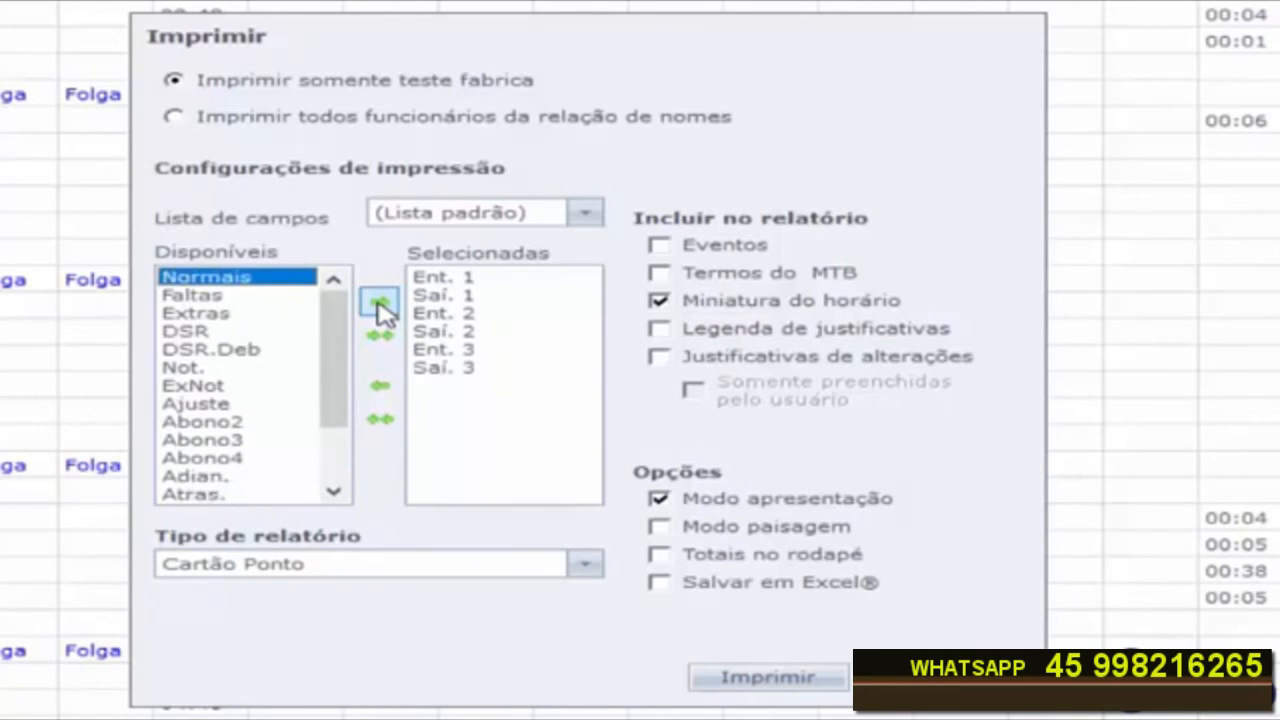
left_click(380, 304)
left_click(380, 304)
left_click(380, 304)
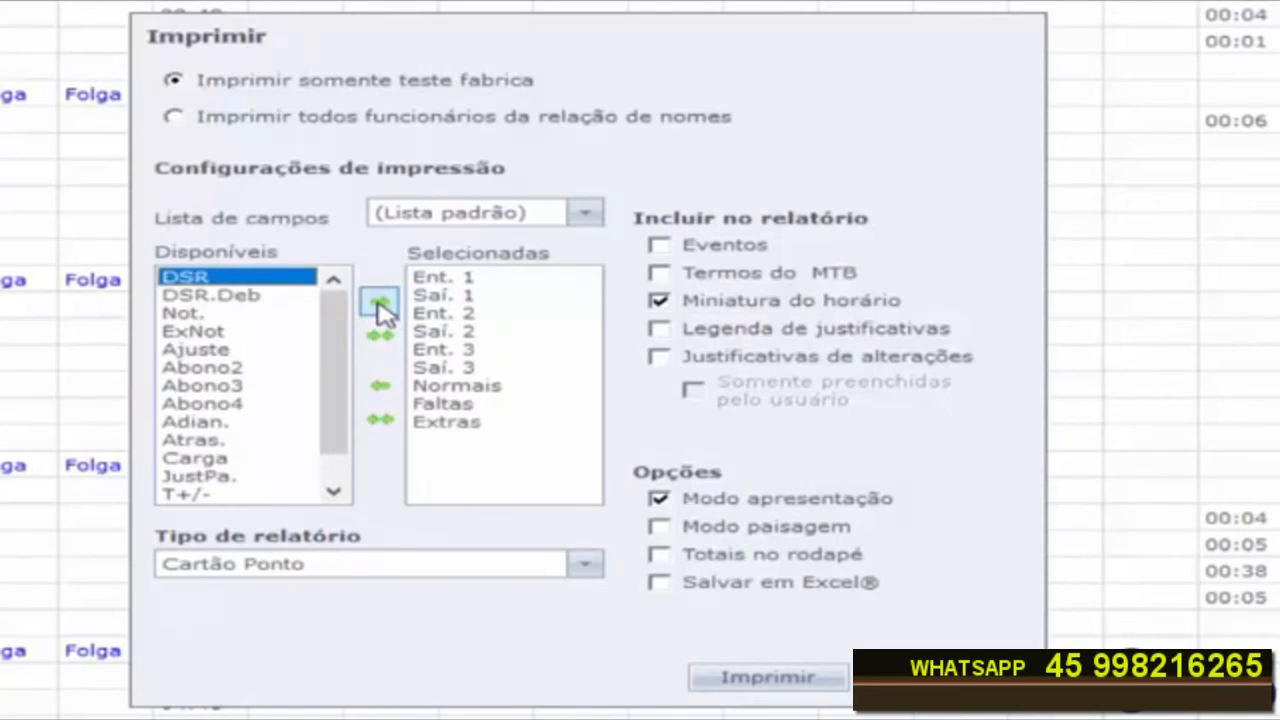
left_click(380, 304)
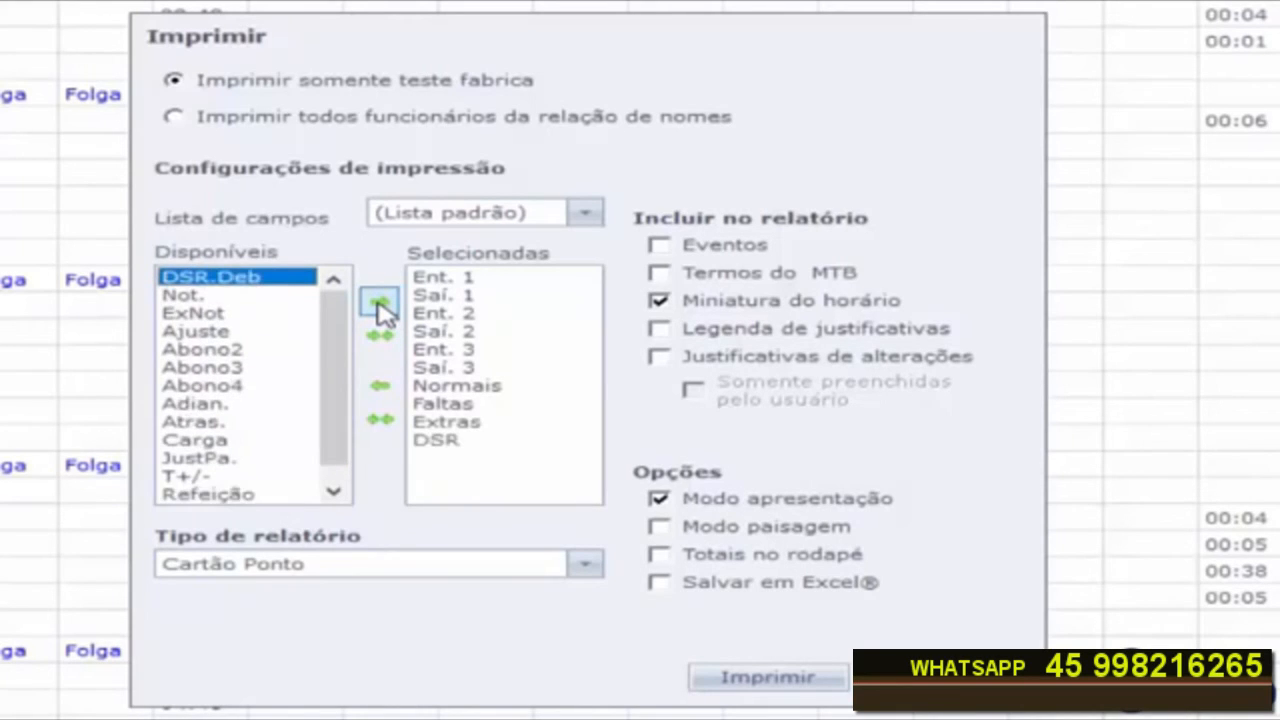
left_click(184, 300)
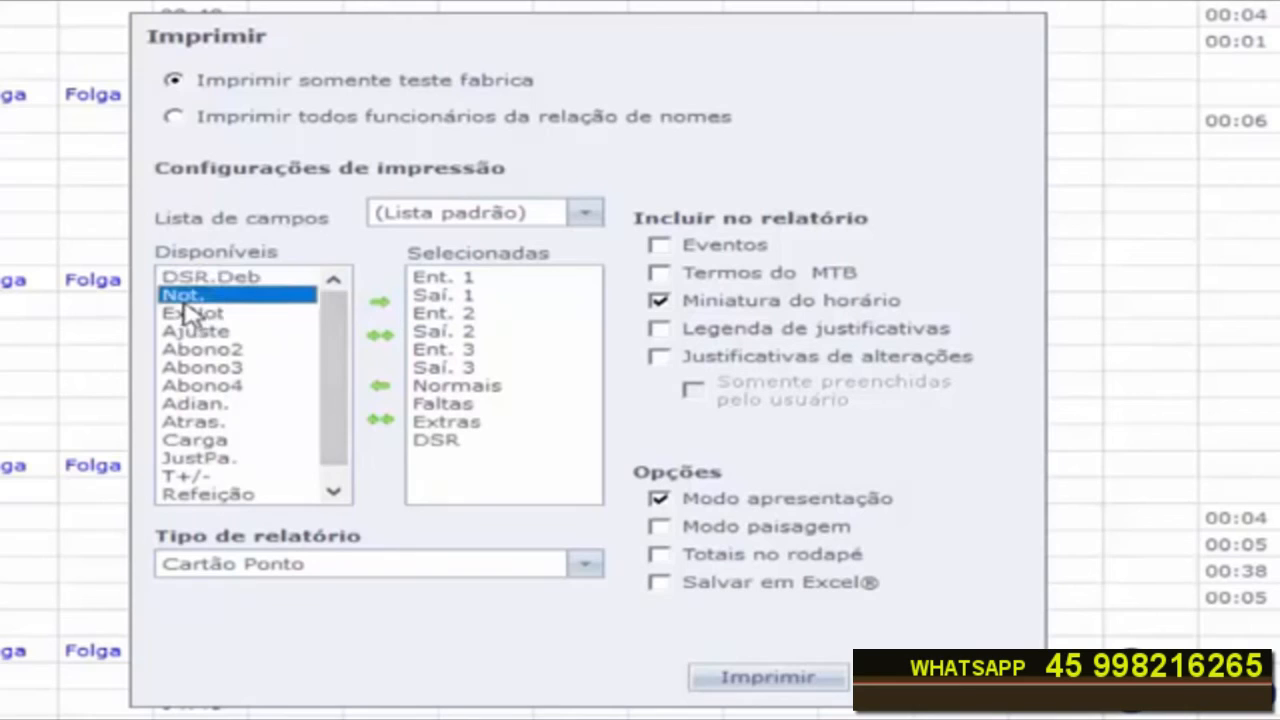
left_click(380, 304)
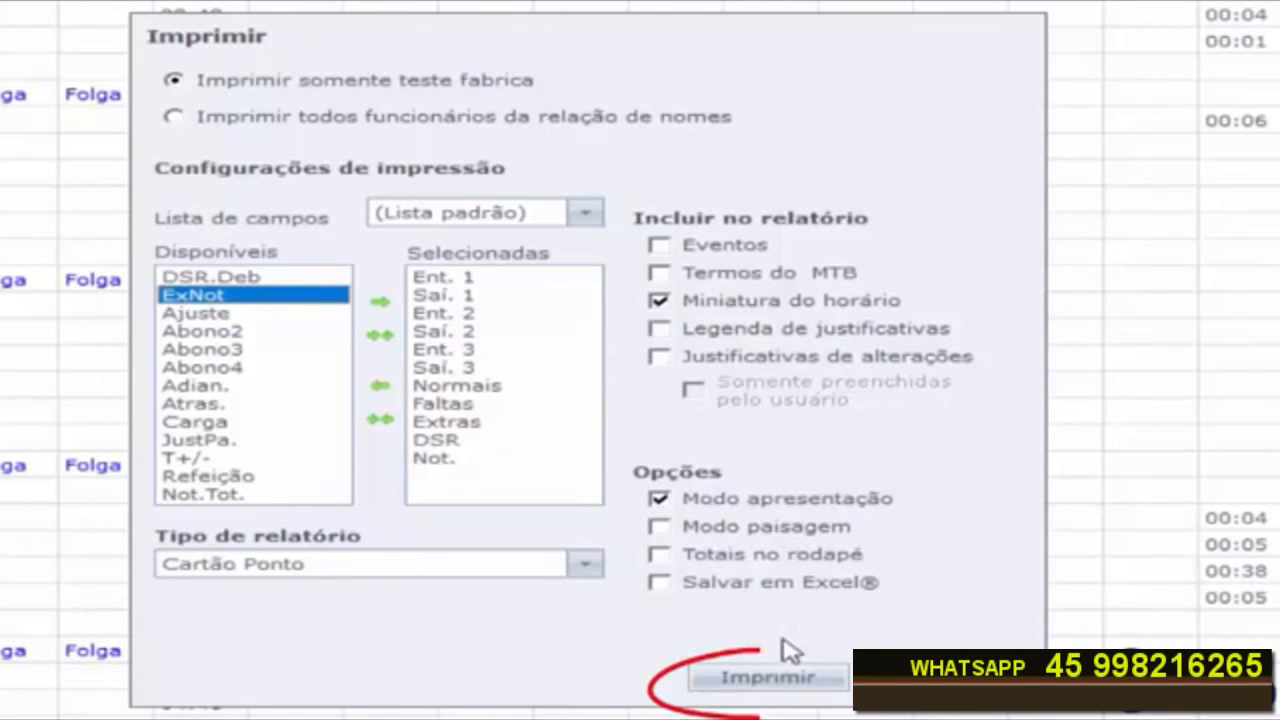
Step: Print the Cartão Ponto report, then close the print preview and the print dialog
left_click(768, 680)
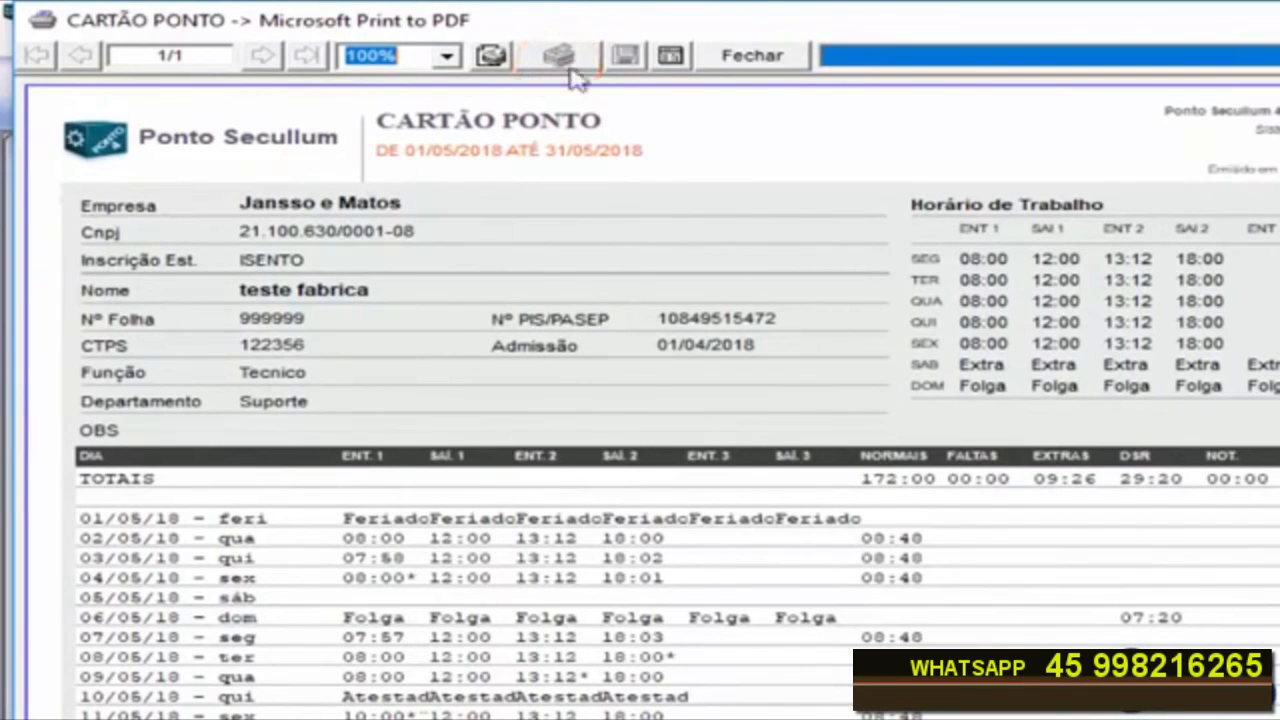
left_click(757, 57)
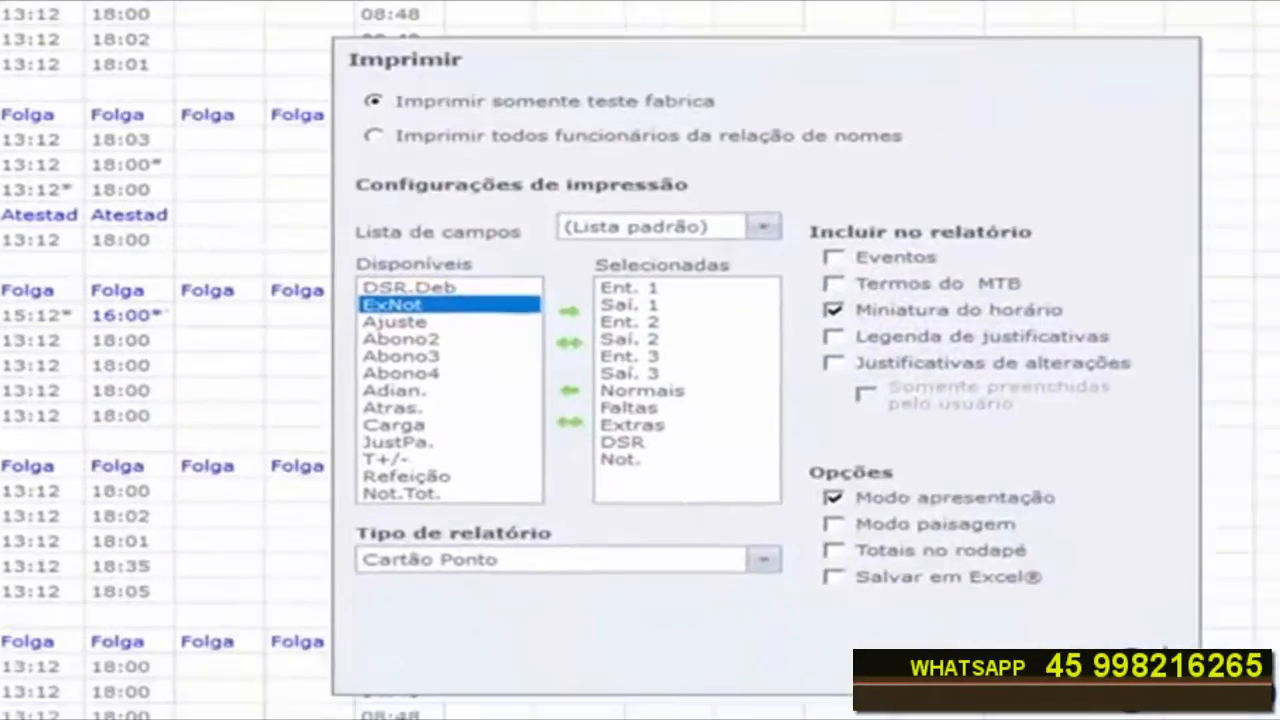
left_click(1138, 670)
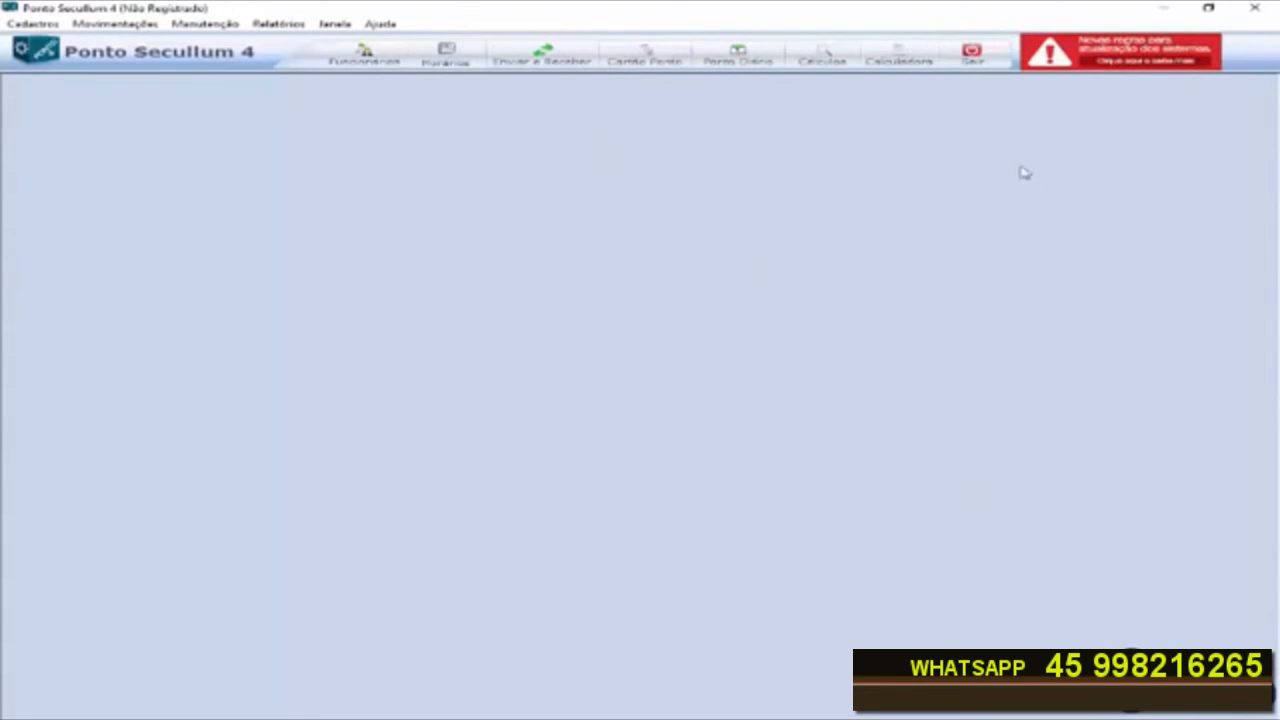
Step: Exit Ponto Secullum 4 and close the unregistered-system notice when it restarts
left_click(973, 60)
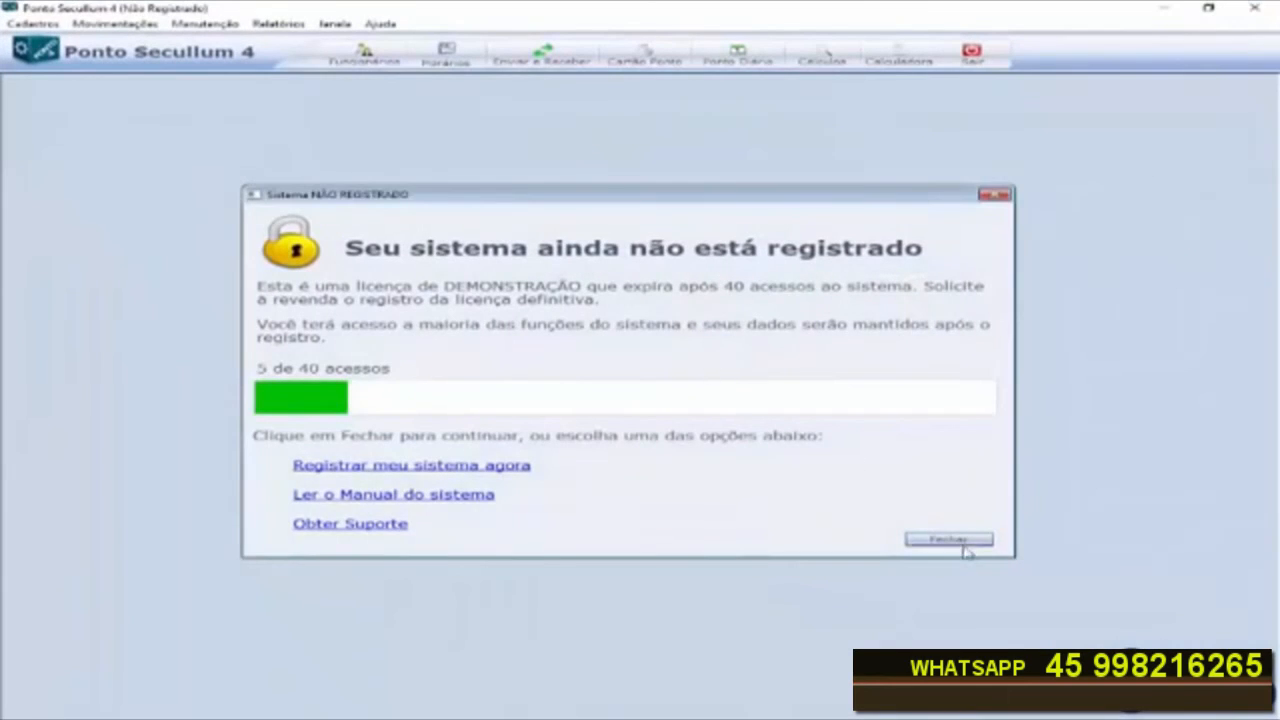
left_click(948, 540)
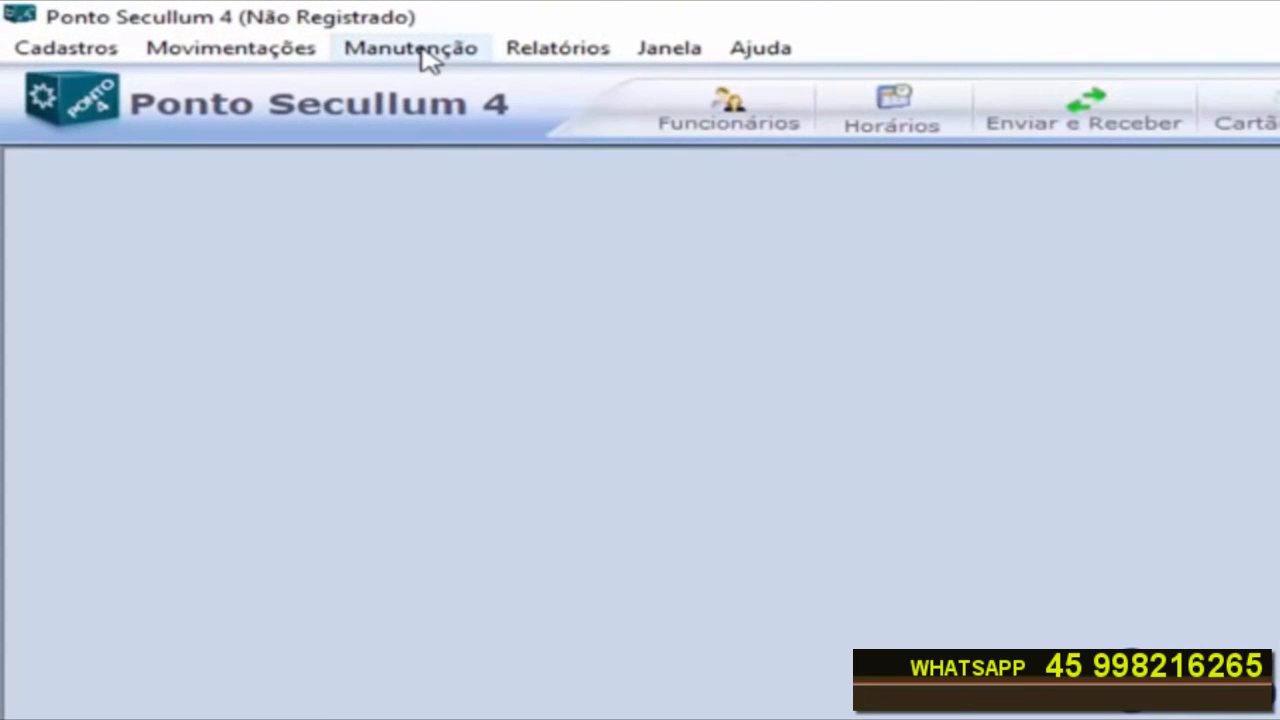
Step: Create a database backup (Cópia de Segurança) saved as Ponto05-06-2018.BAK on the KINGSTON (F:) drive
left_click(428, 50)
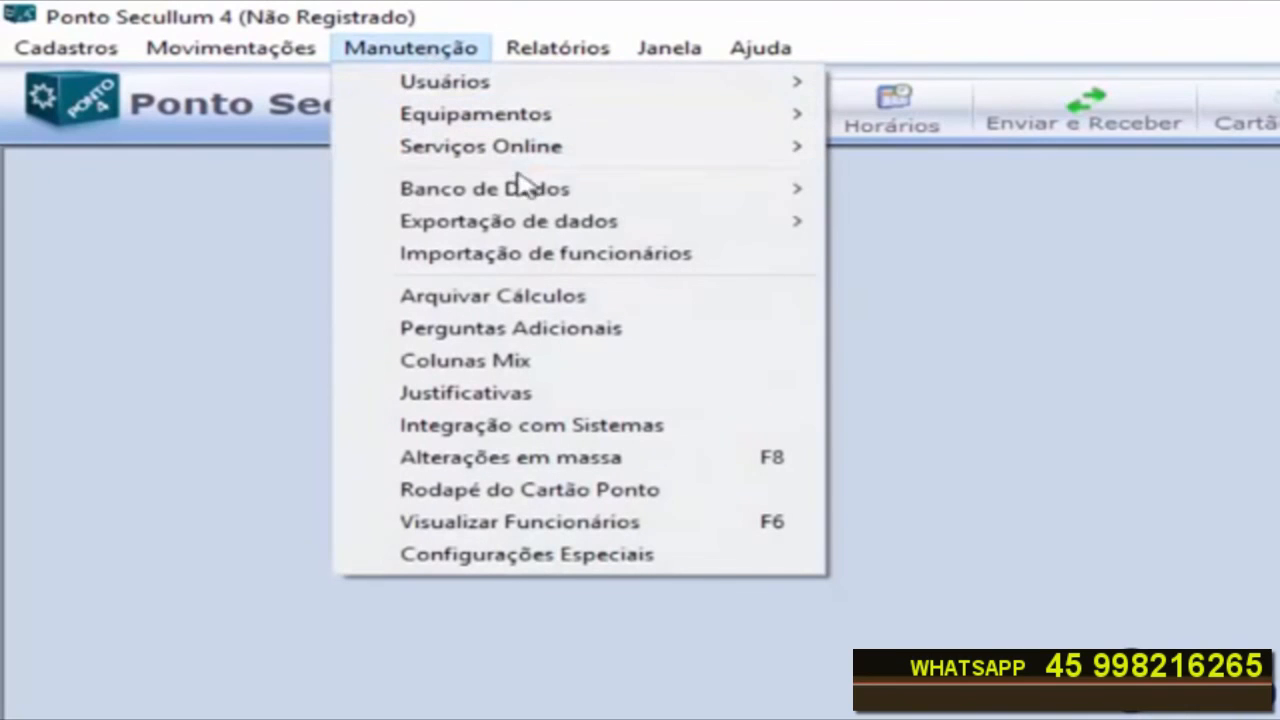
mouse_move(530, 190)
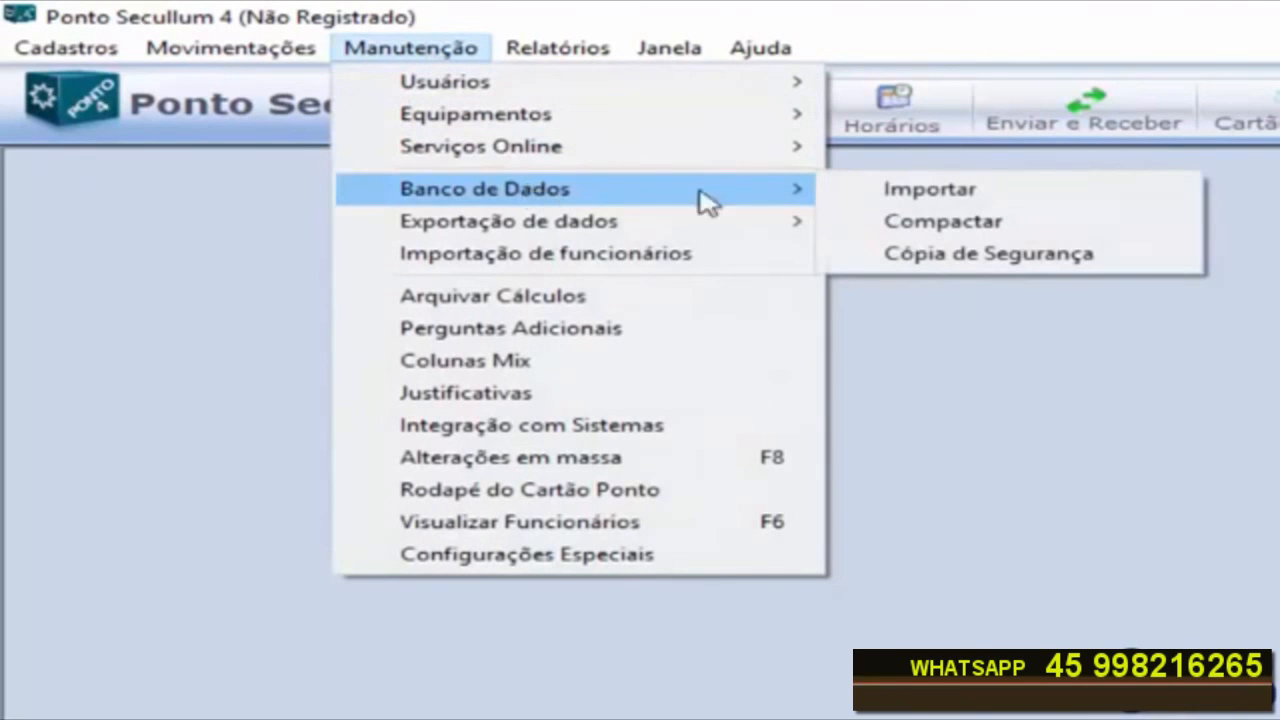
left_click(1000, 262)
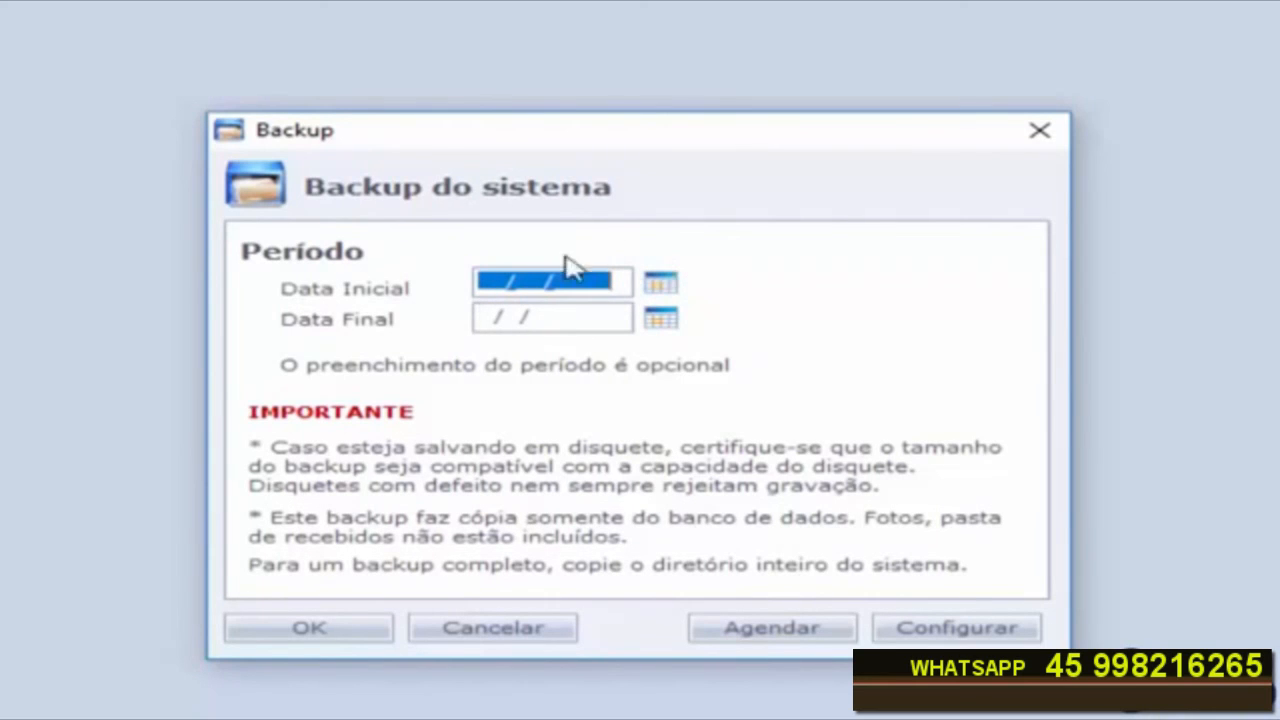
left_click(309, 630)
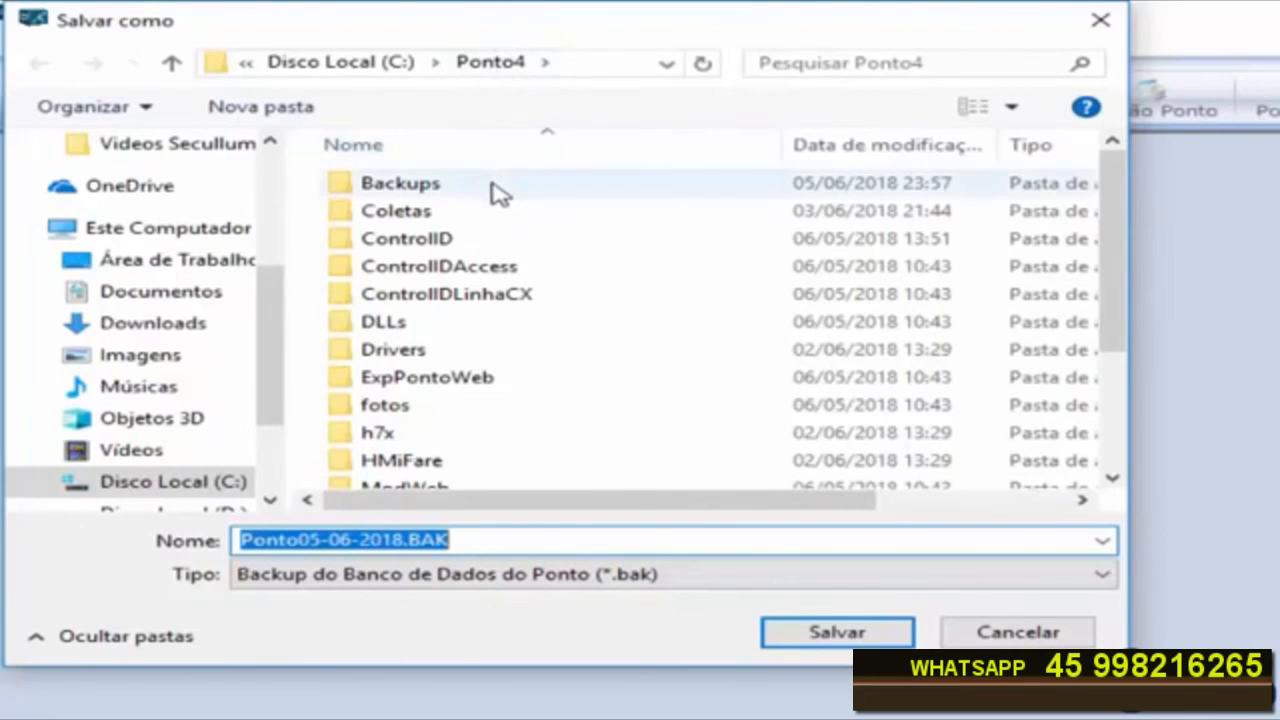
left_click(578, 68)
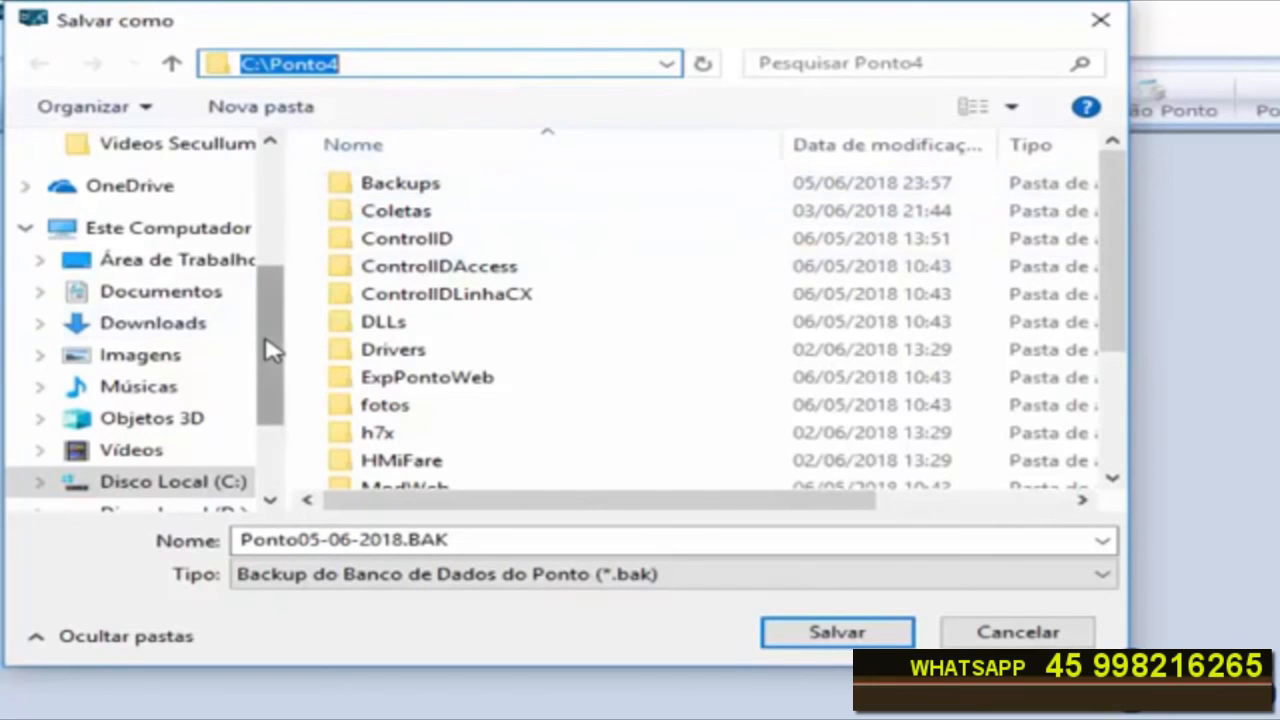
left_click_drag(271, 346, 286, 408)
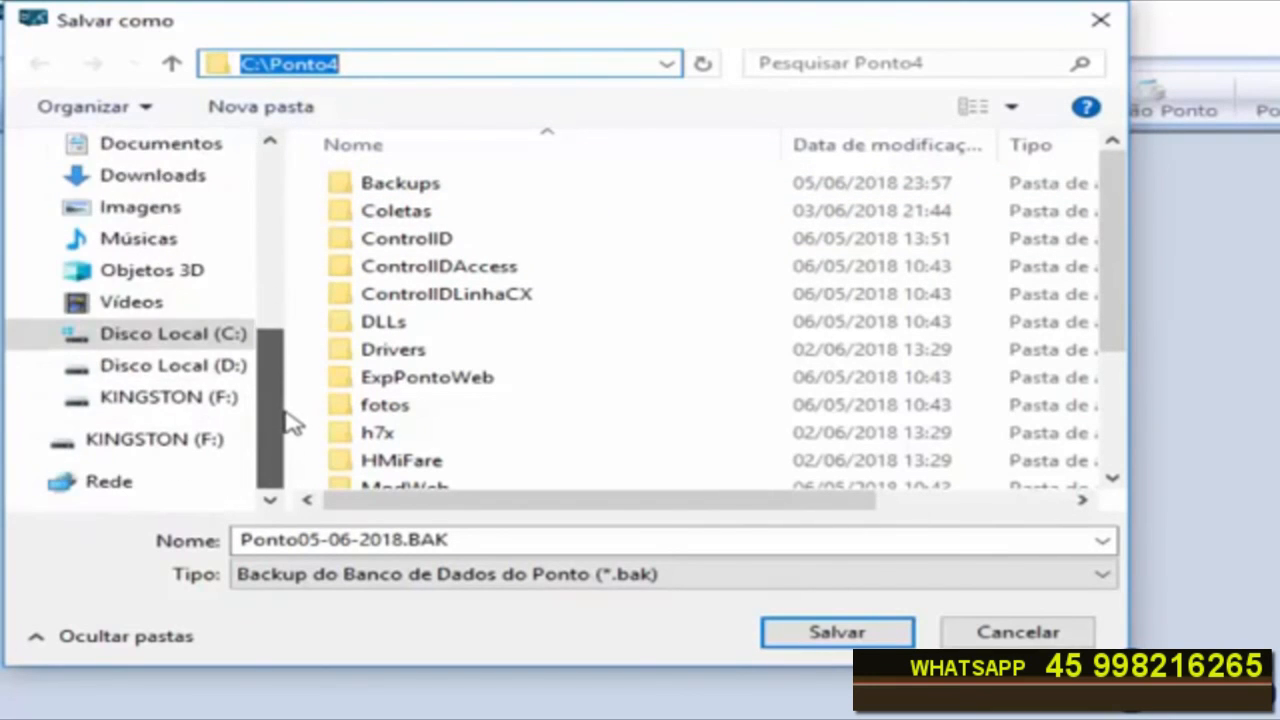
left_click(170, 400)
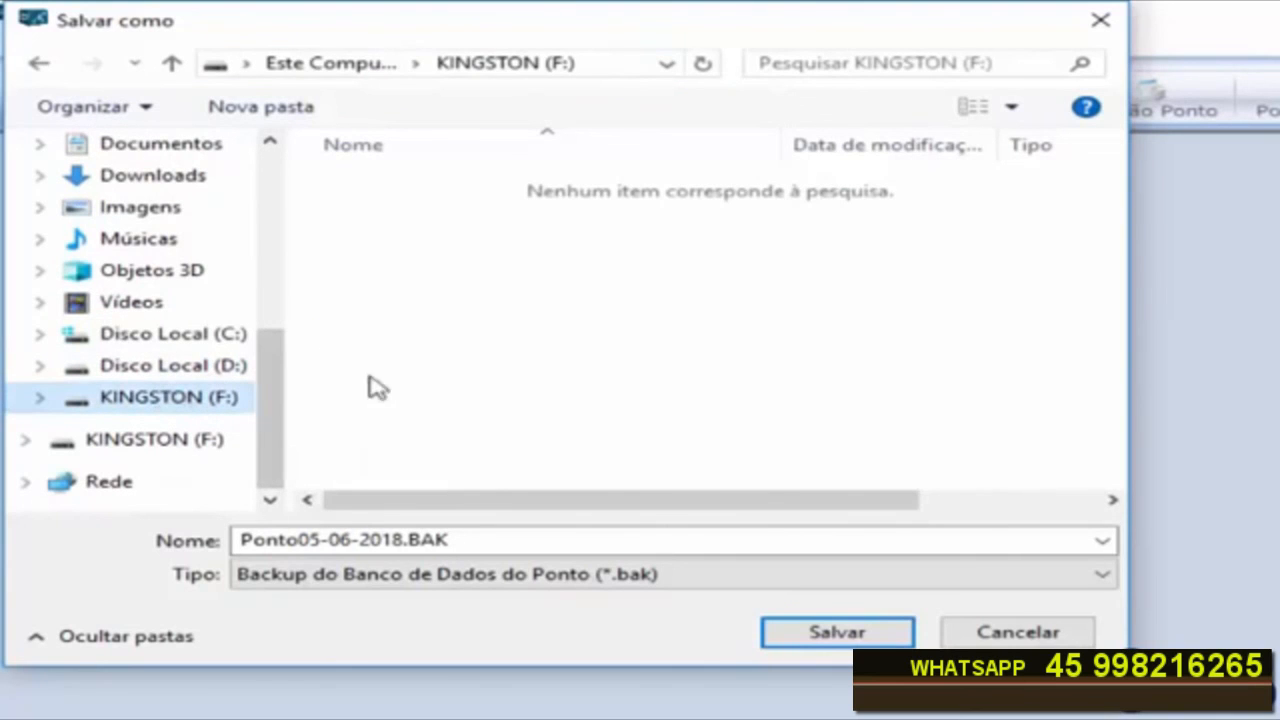
left_click(842, 636)
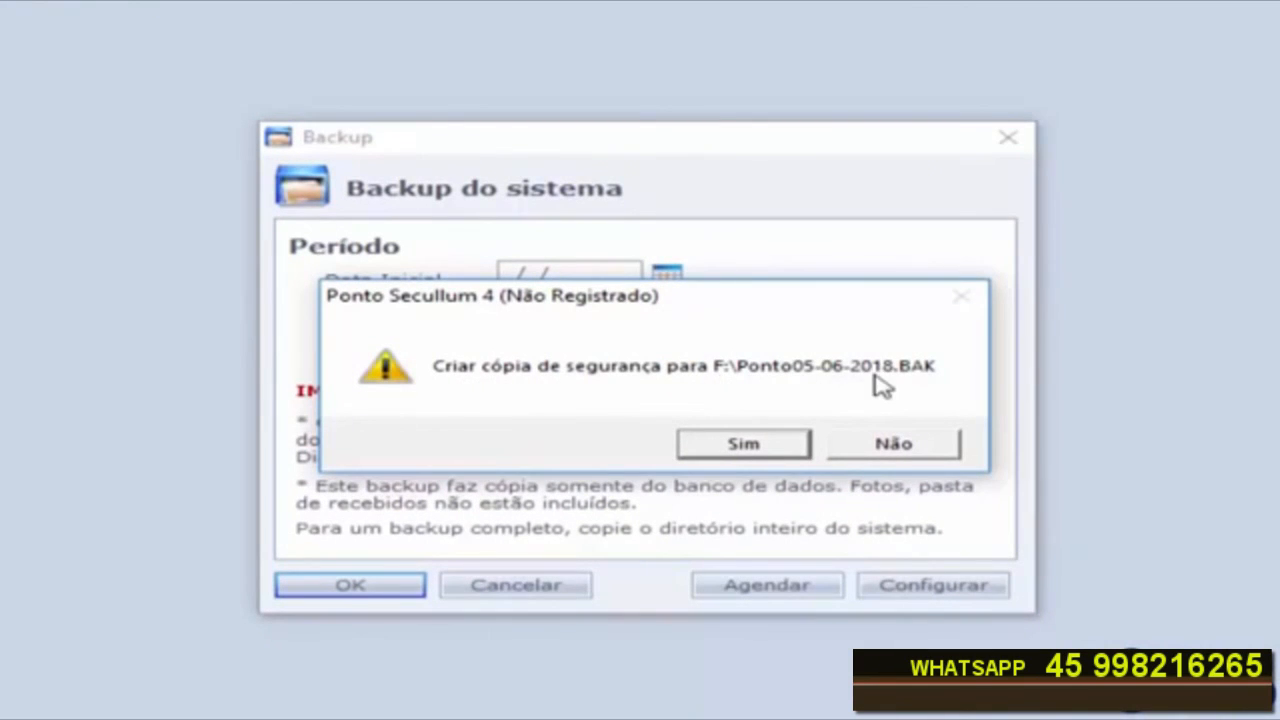
left_click(735, 447)
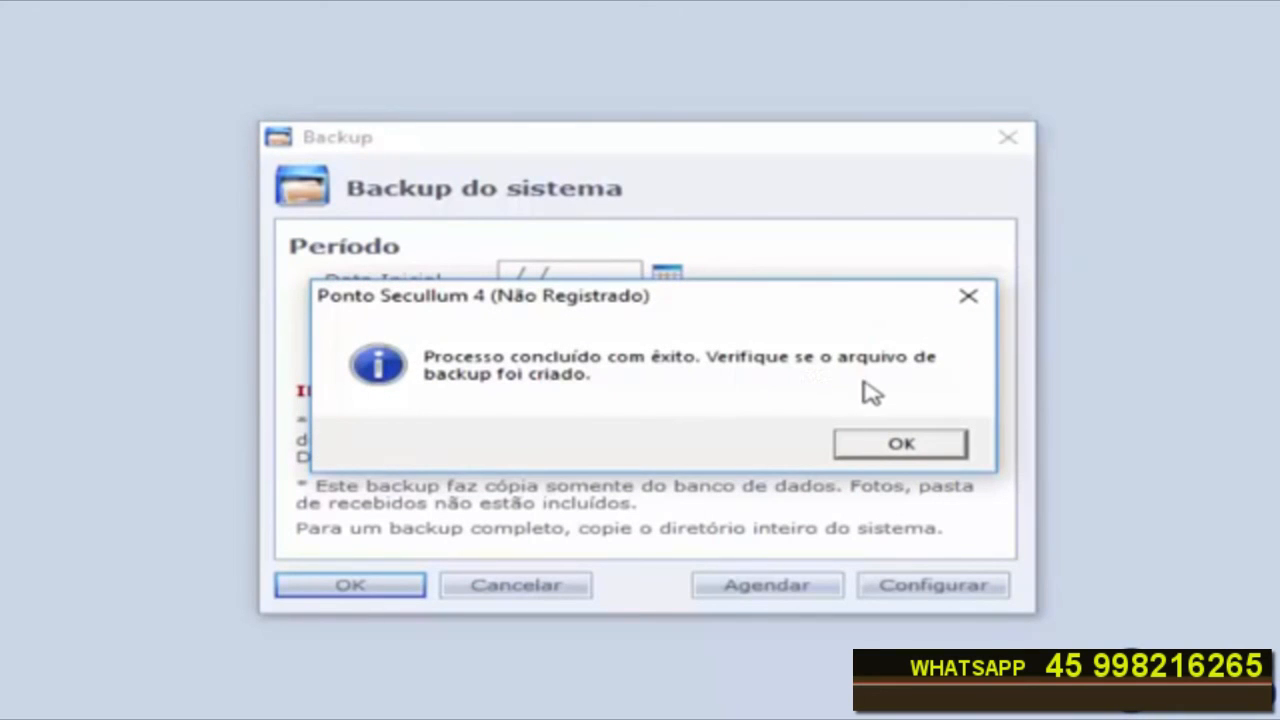
left_click(928, 446)
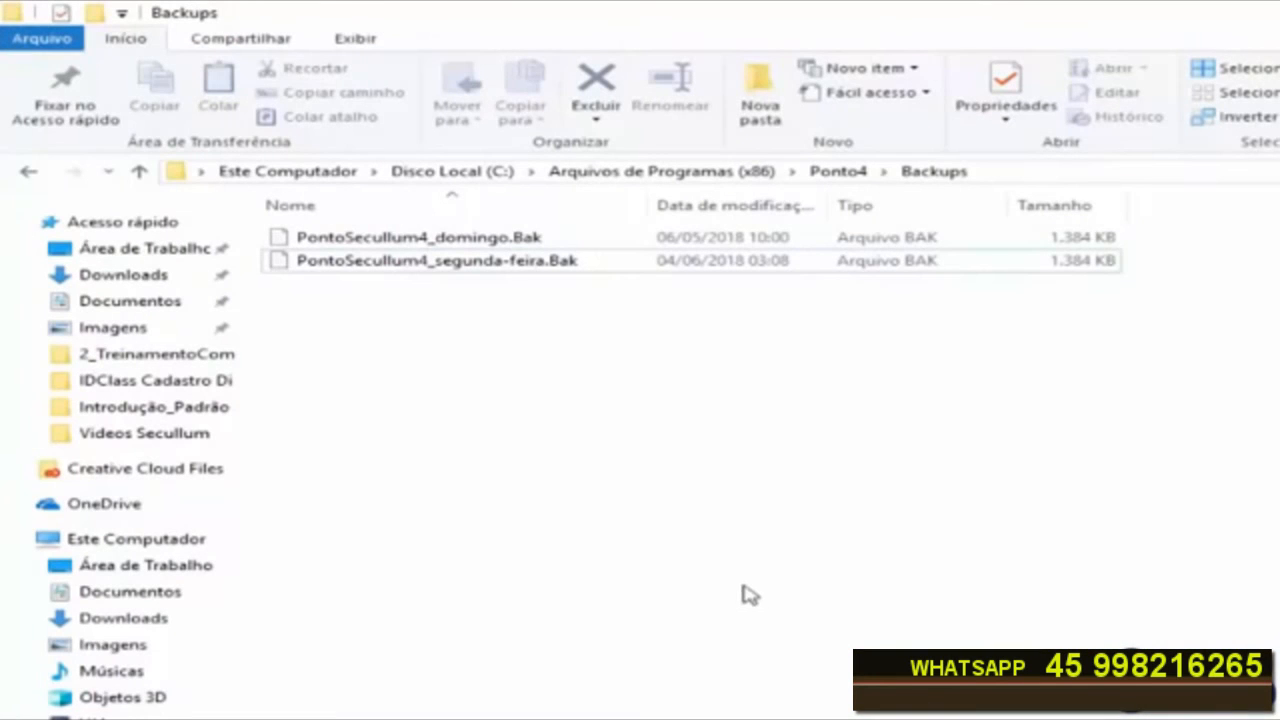
Step: In File Explorer, locate the backup file Ponto05-06-2018.BAK on the KINGSTON (F:) drive
left_click(484, 261)
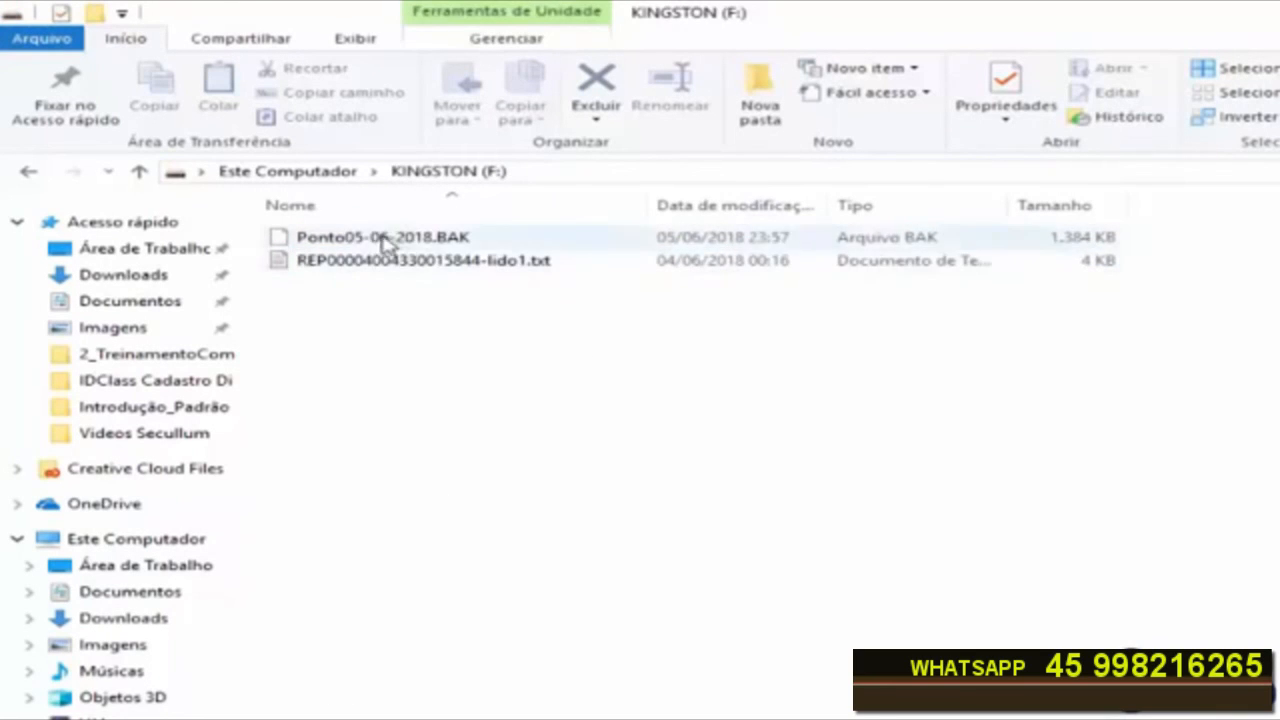
left_click(385, 245)
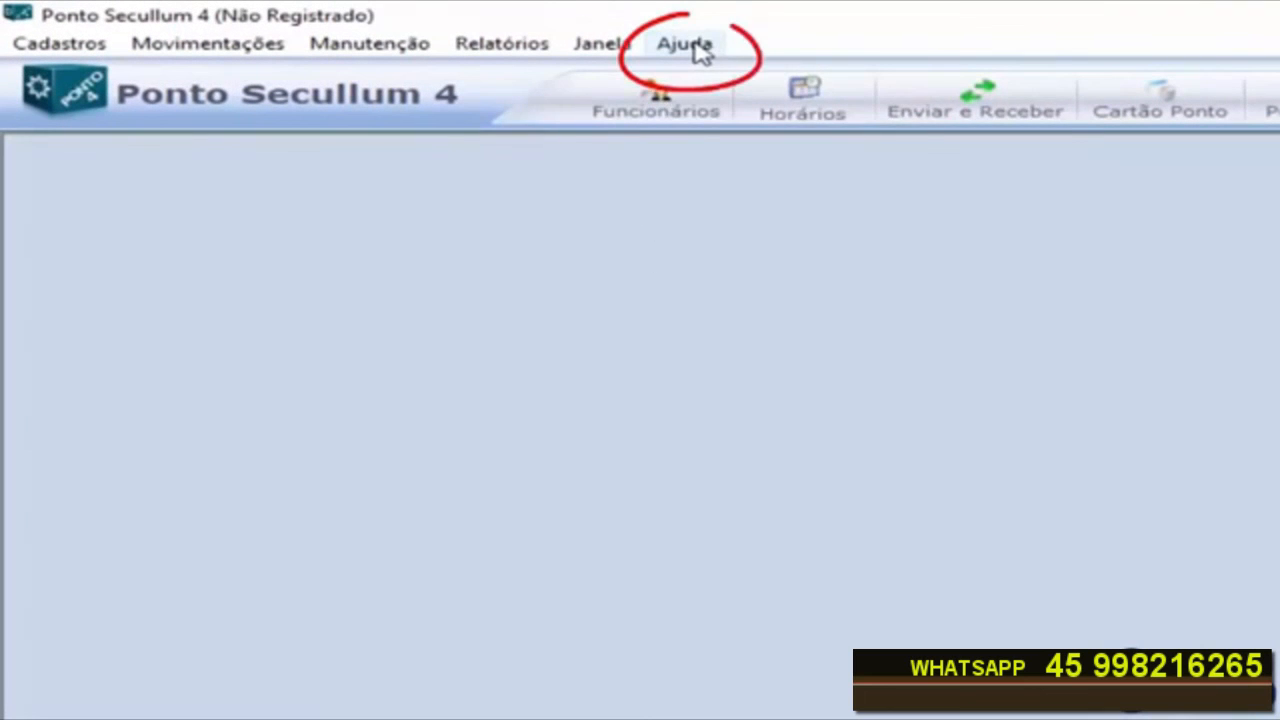
Step: Open the help contents and read the Cópia de Segurança page under Manutenção > Banco de Dados
left_click(700, 50)
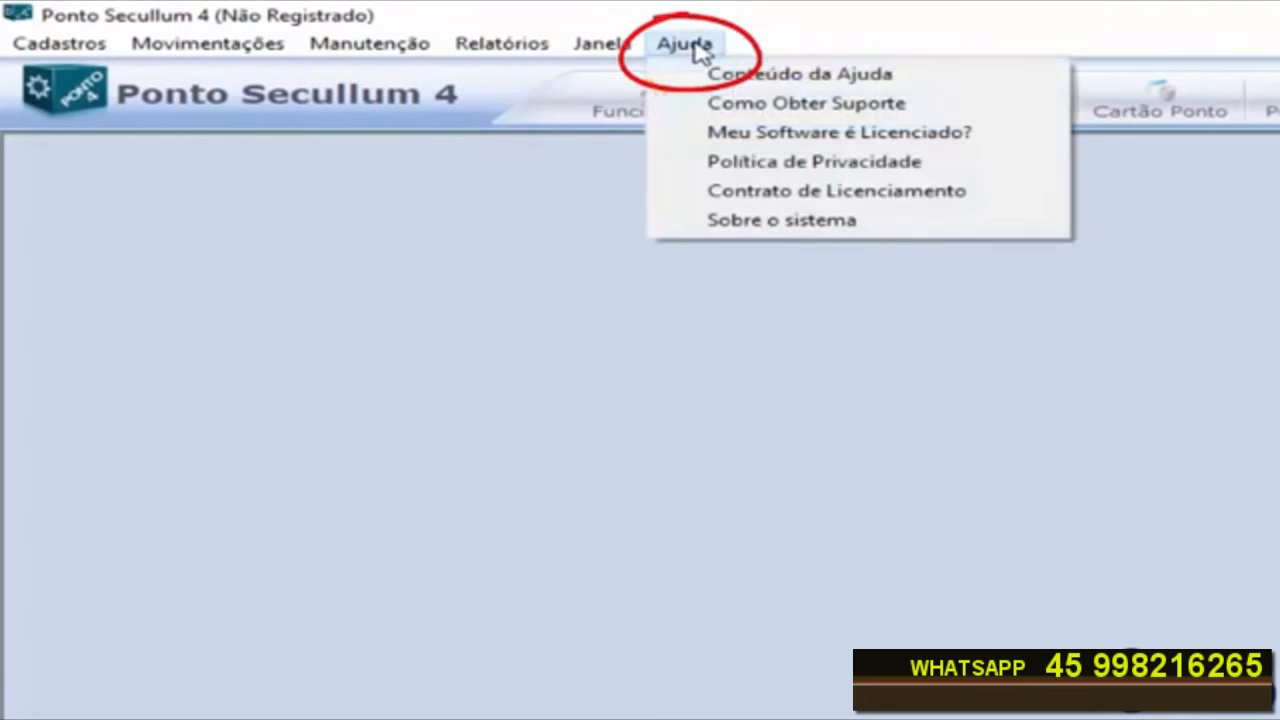
left_click(768, 80)
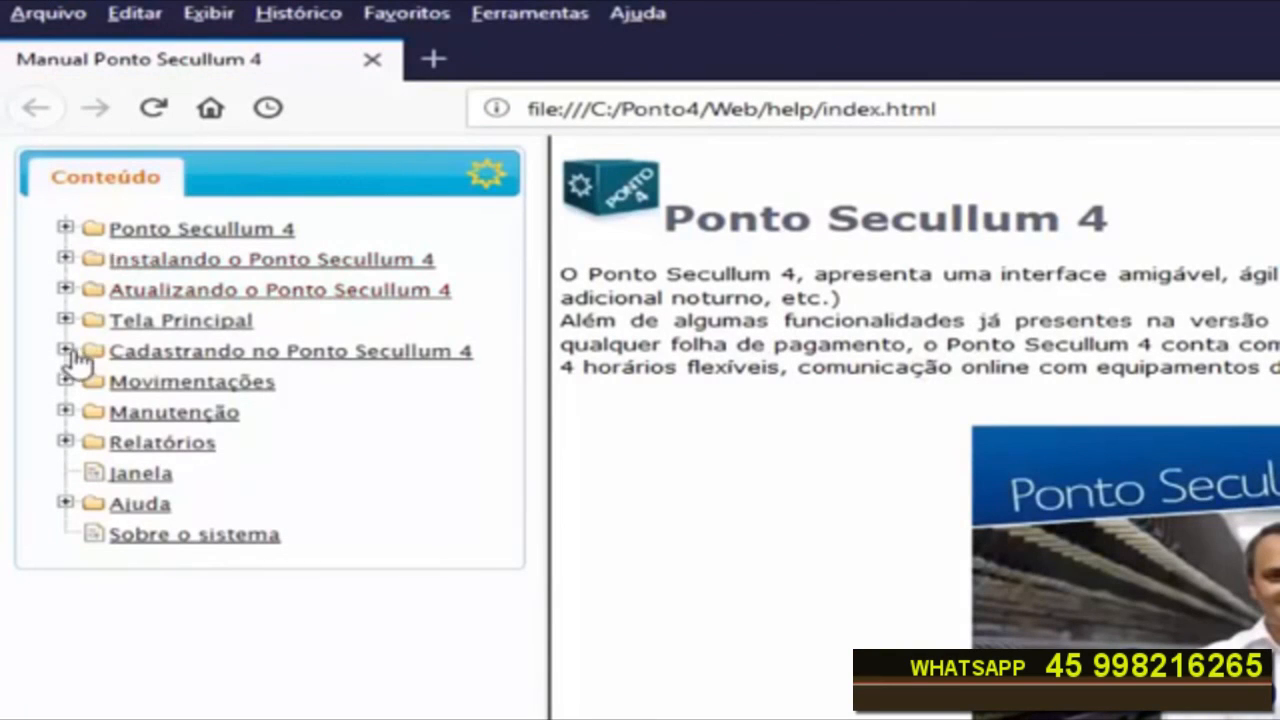
left_click(67, 412)
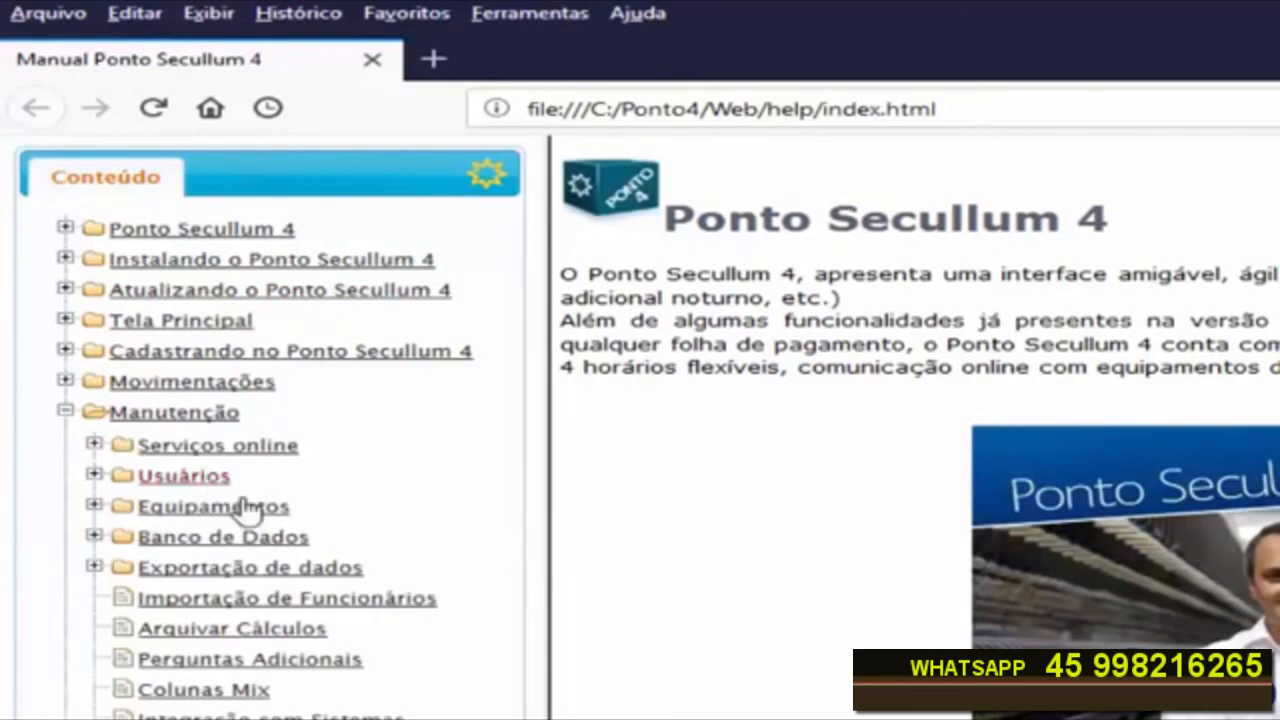
left_click(212, 542)
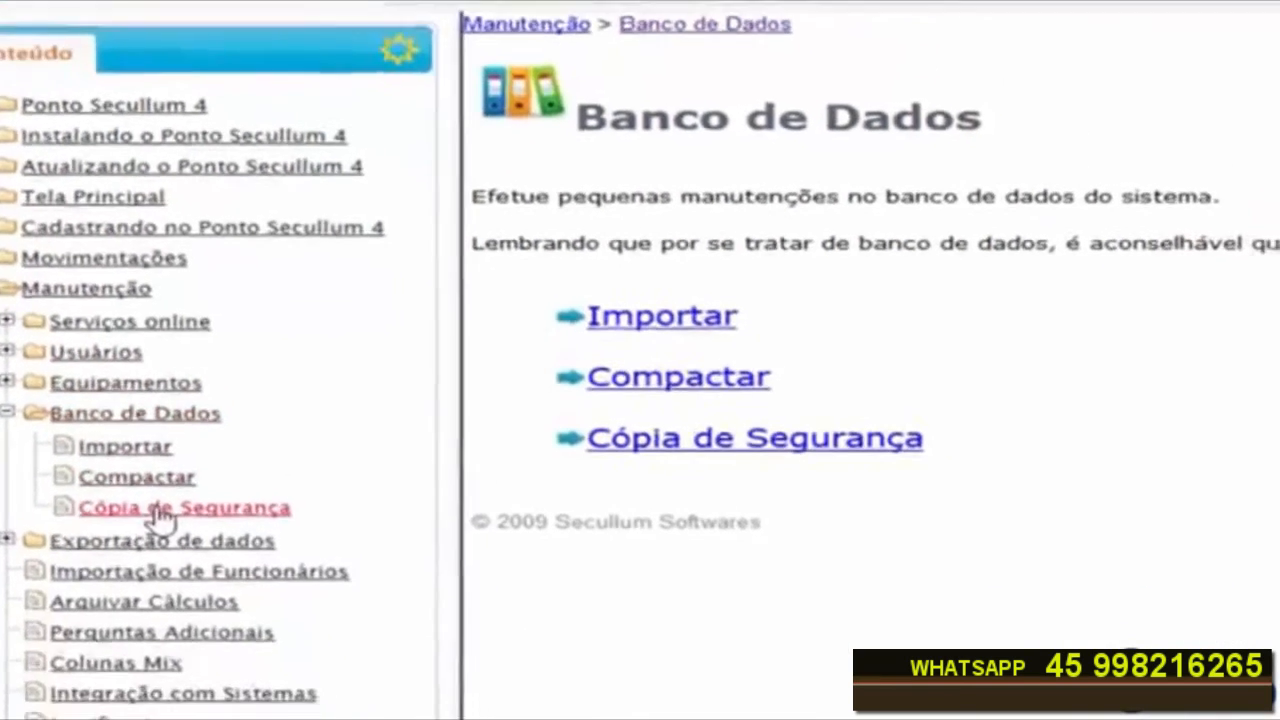
left_click(232, 634)
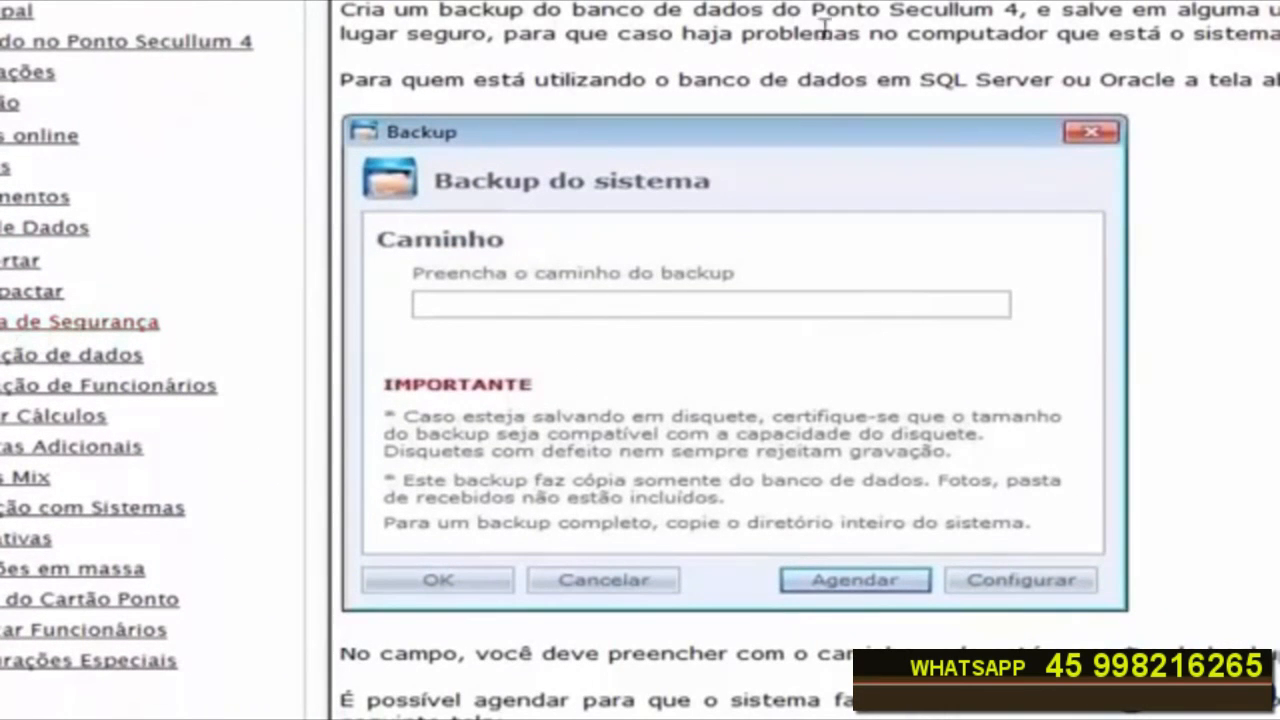
scroll(809, 360, "down", 10)
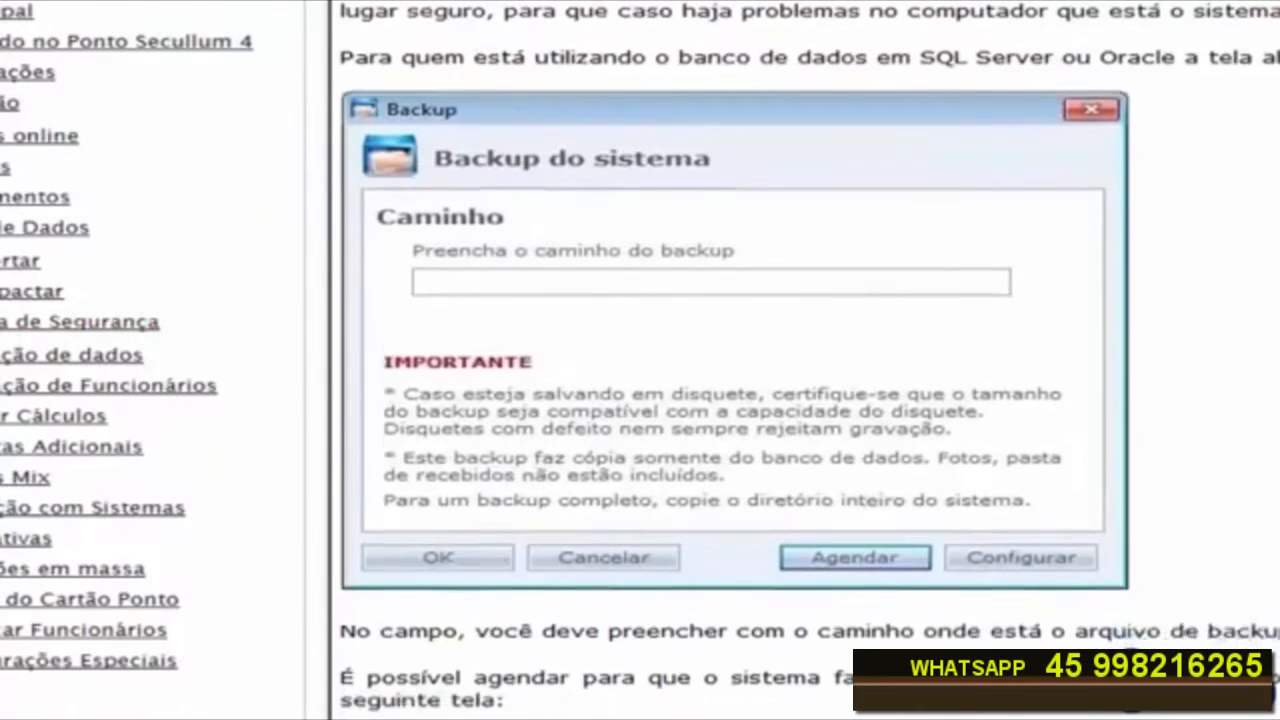
scroll(809, 360, "down", 3)
scroll(809, 360, "up", 11)
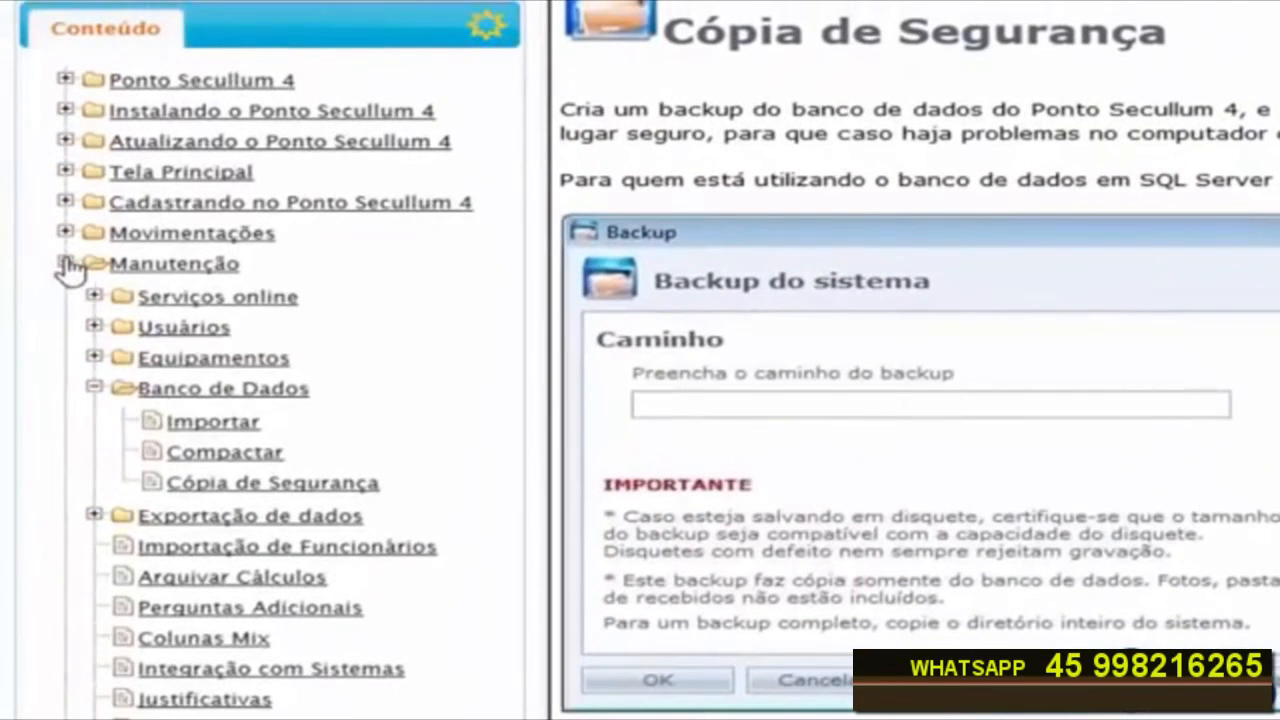
Step: Read the help page Cartão Ponto - Acesso Completo under Movimentações, then close the help manual
left_click(22, 231)
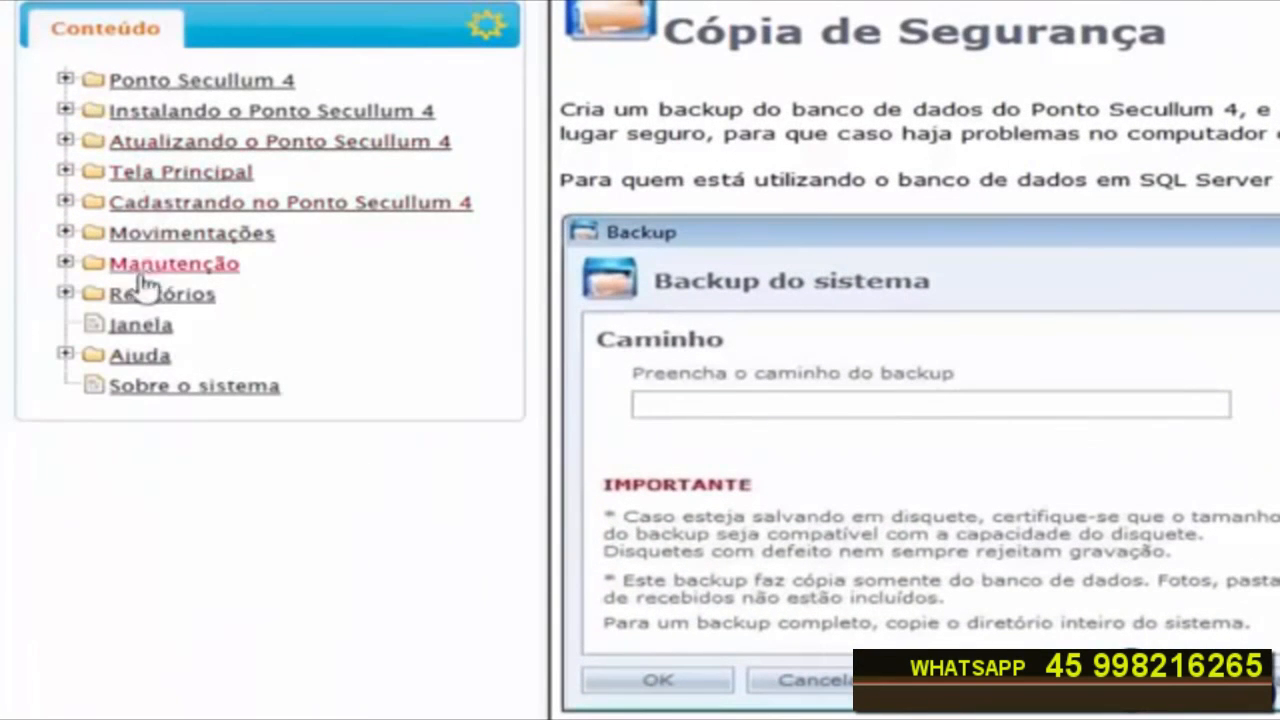
left_click(66, 234)
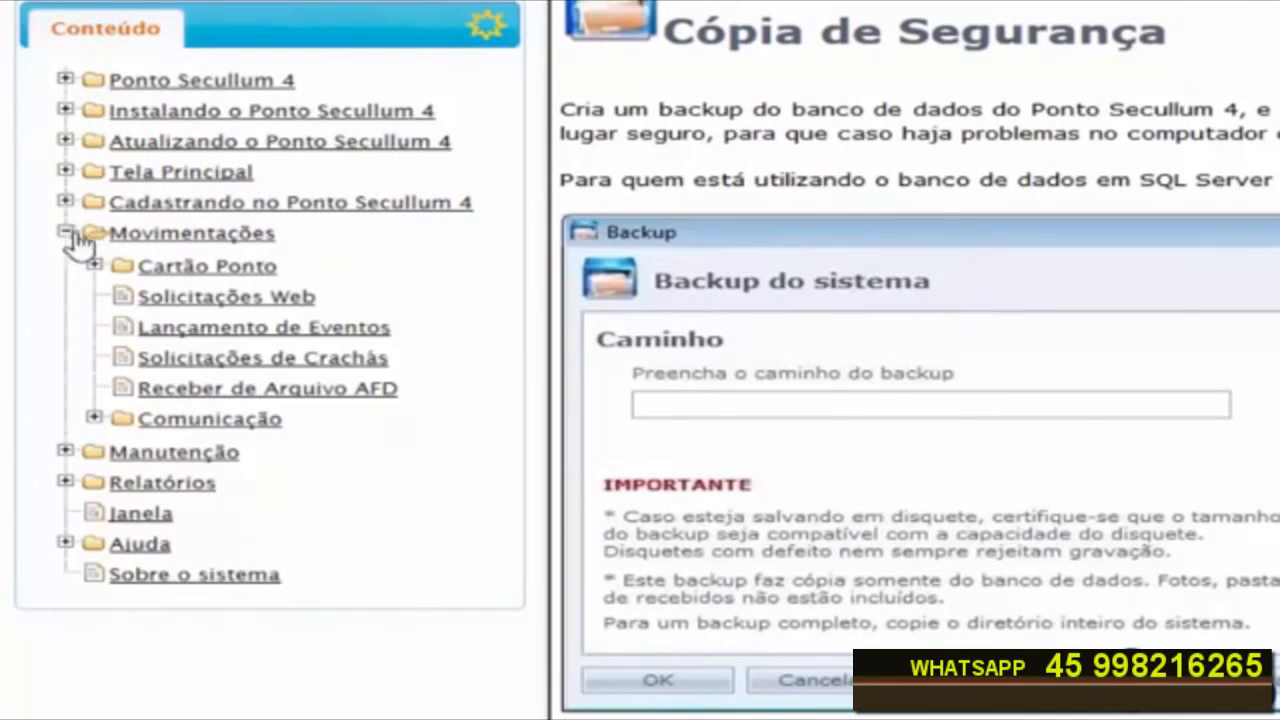
left_click(191, 272)
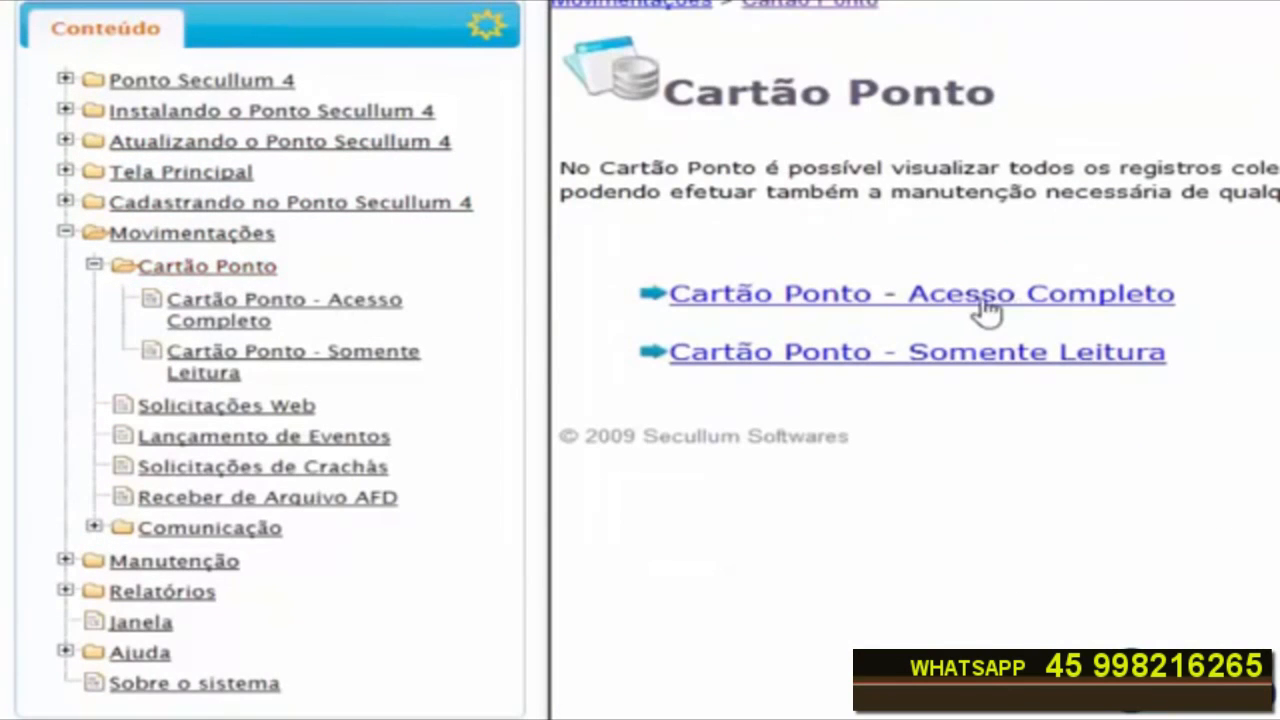
left_click(985, 300)
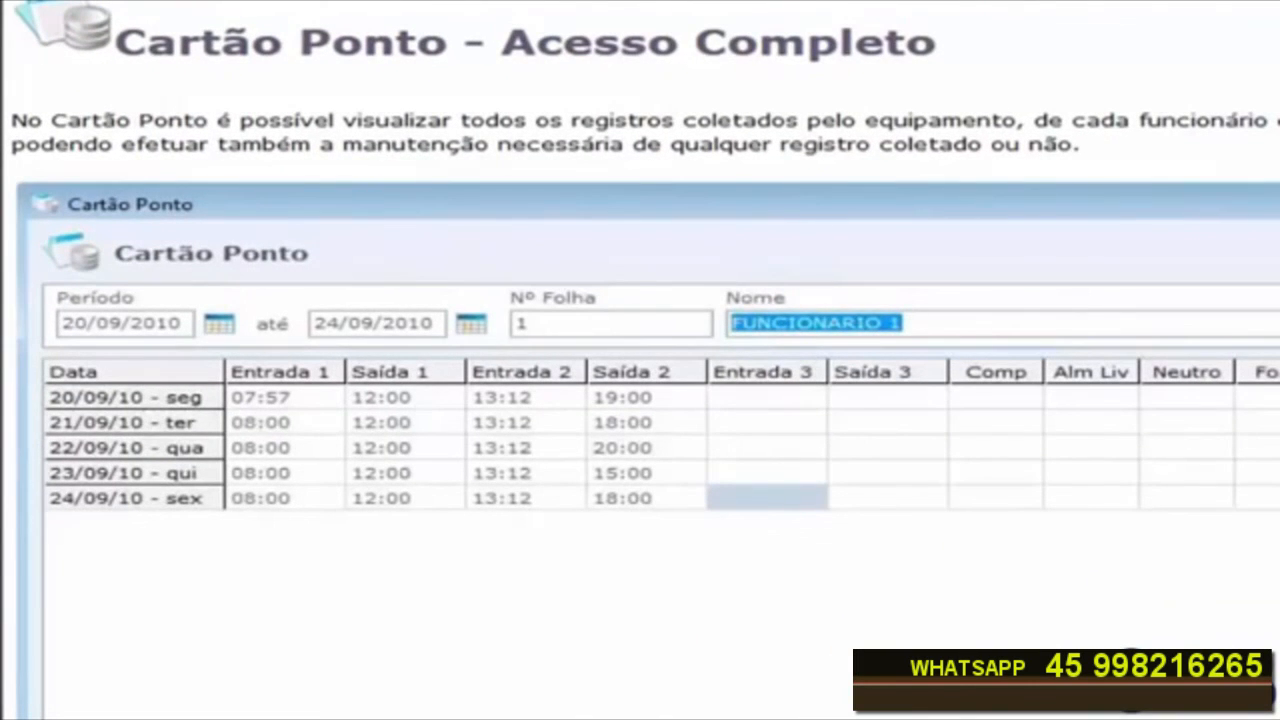
scroll(640, 360, "down", 8)
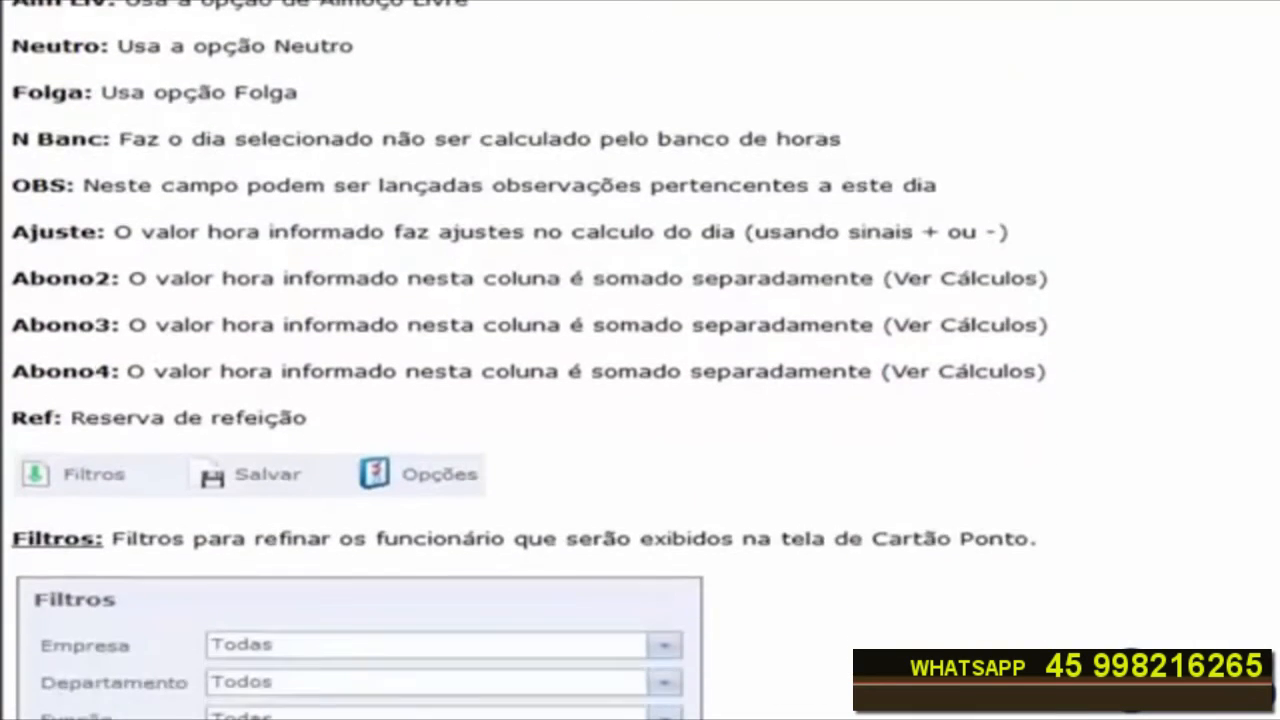
scroll(640, 360, "down", 12)
scroll(640, 360, "up", 2)
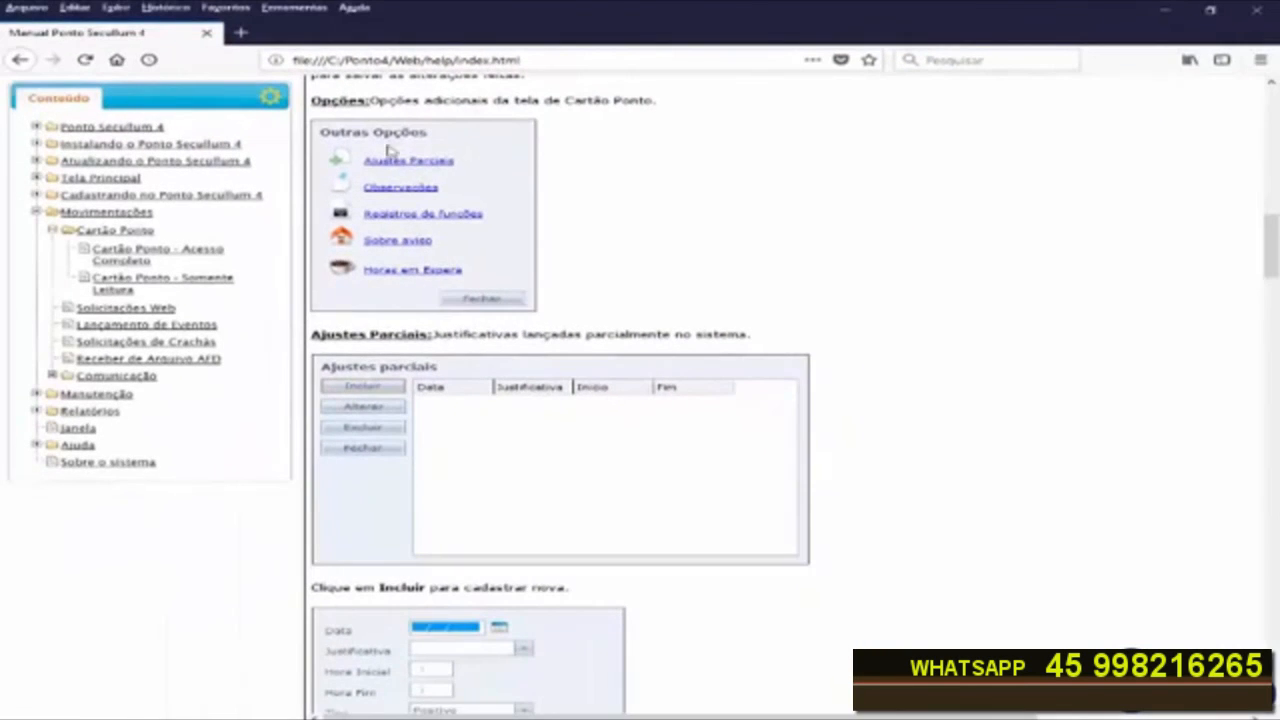
left_click(1262, 12)
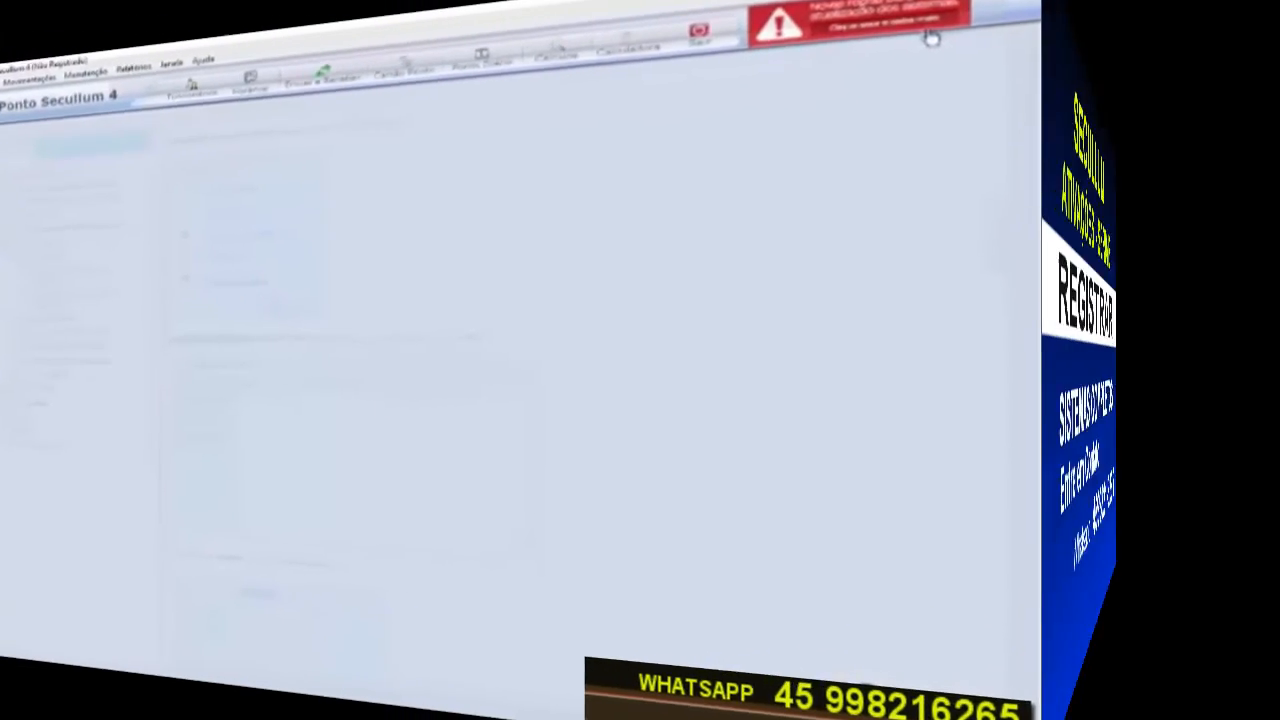